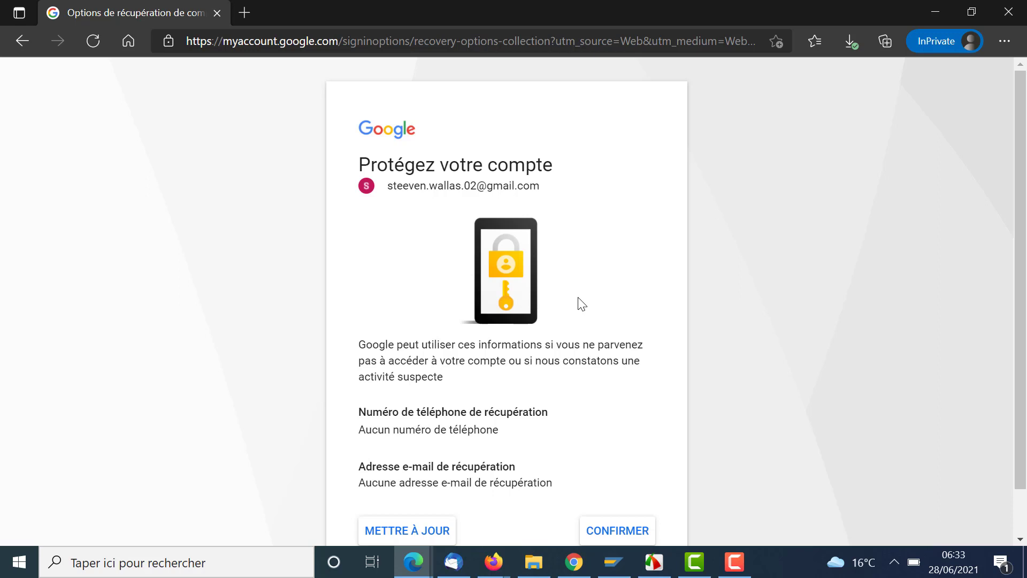
- Confirm the existing recovery options on the 'Protégez votre compte' card to reach the inbox
scroll(628, 486, down, 1)
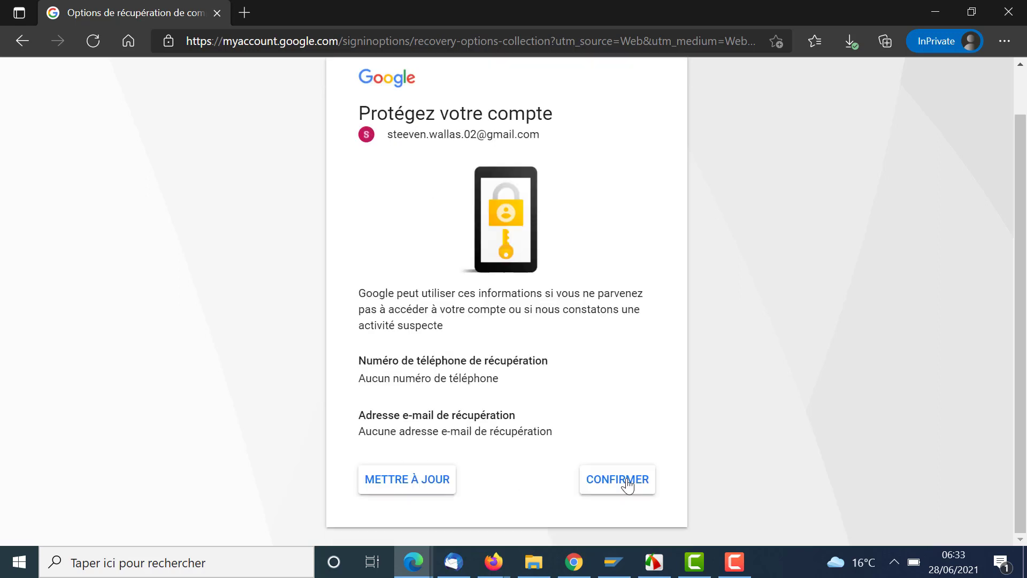
click(627, 484)
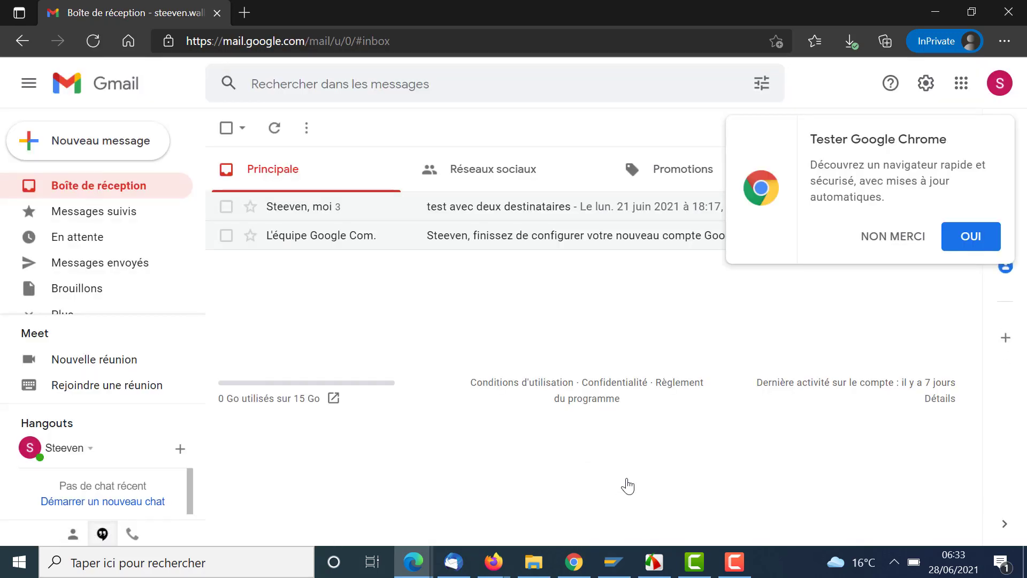
- Dismiss the Chrome suggestion and open Gmail's full settings page
click(887, 239)
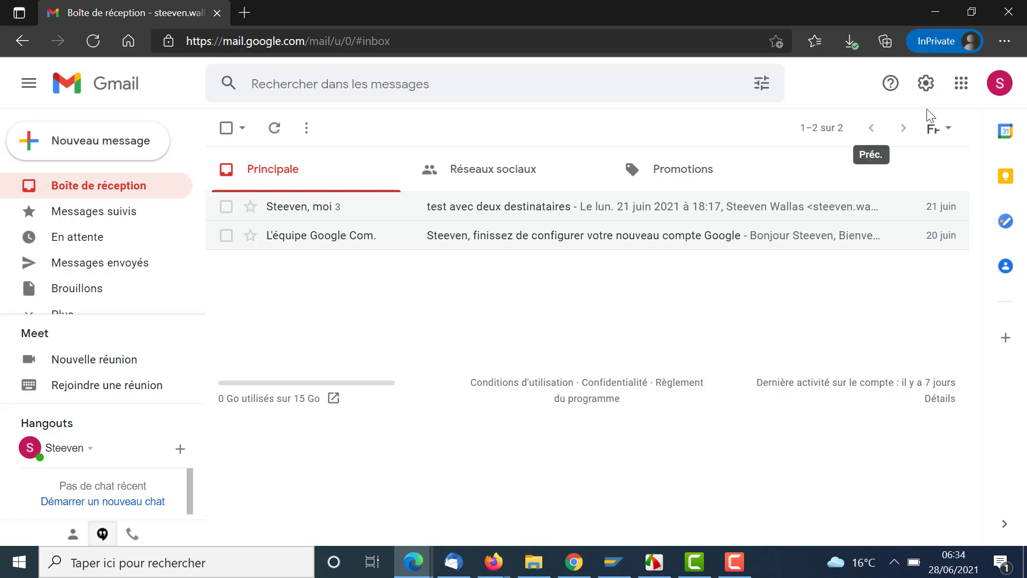
click(927, 86)
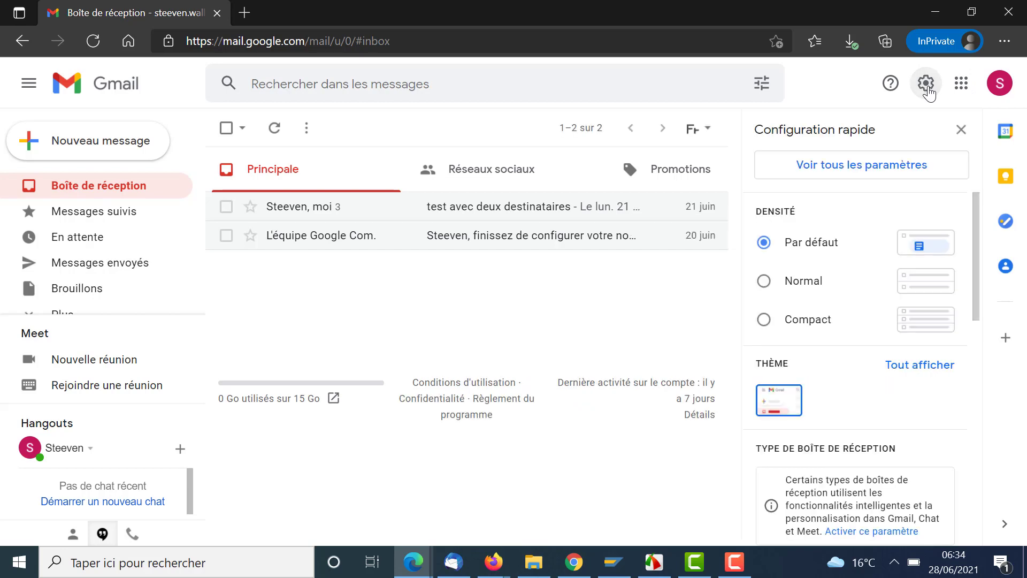
click(893, 172)
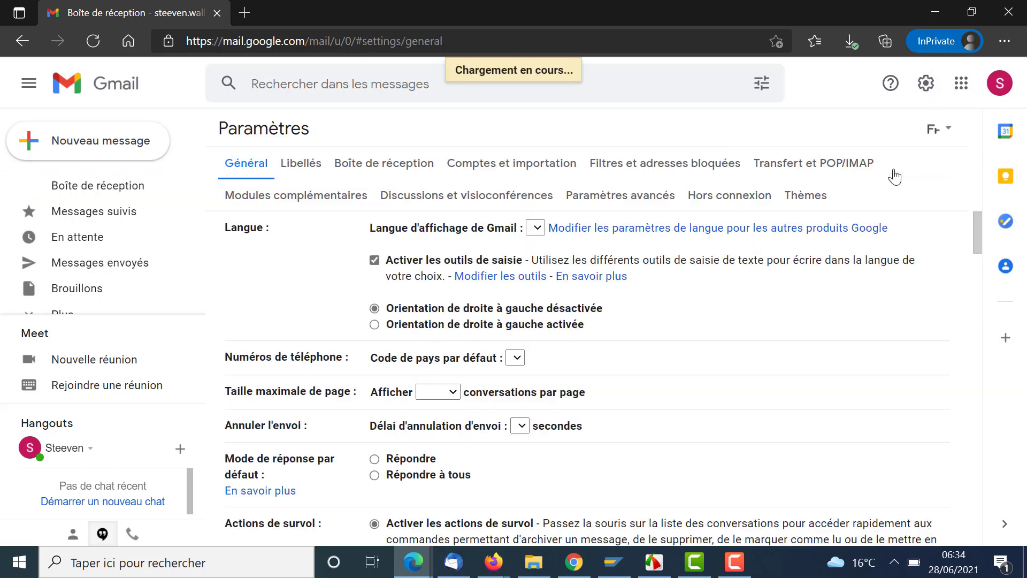
- Start a password change from the Comptes et importation settings
scroll(451, 202, down, 5)
click(508, 170)
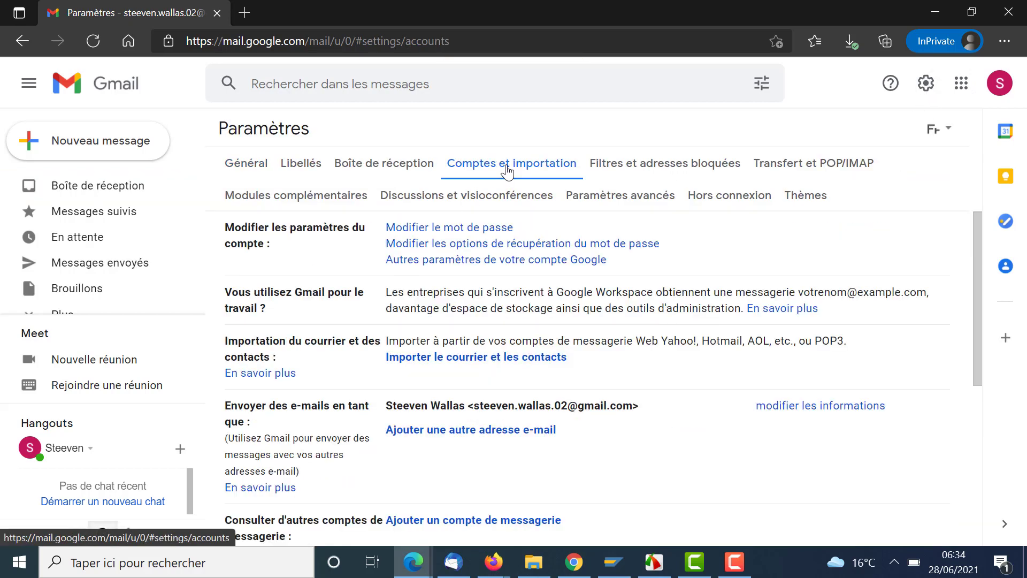
click(442, 229)
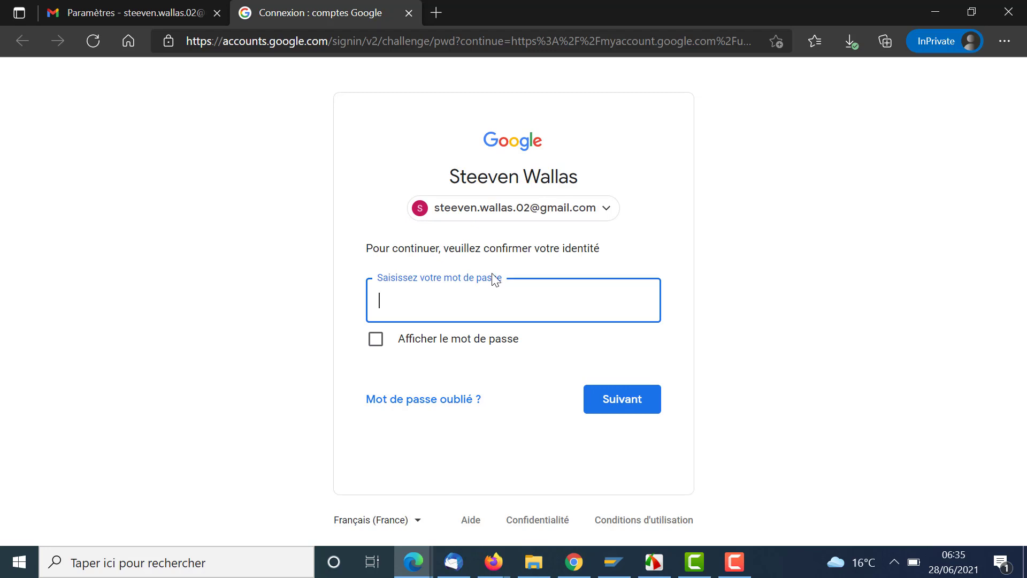
- Confirm identity with the current password, then enter and submit a new password twice
key(ctrl+v)
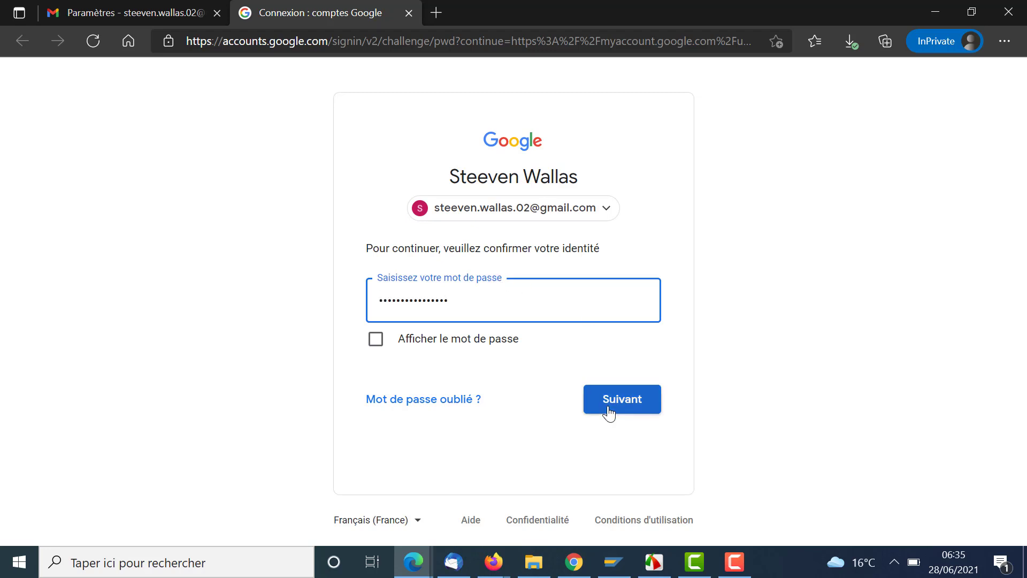
click(608, 410)
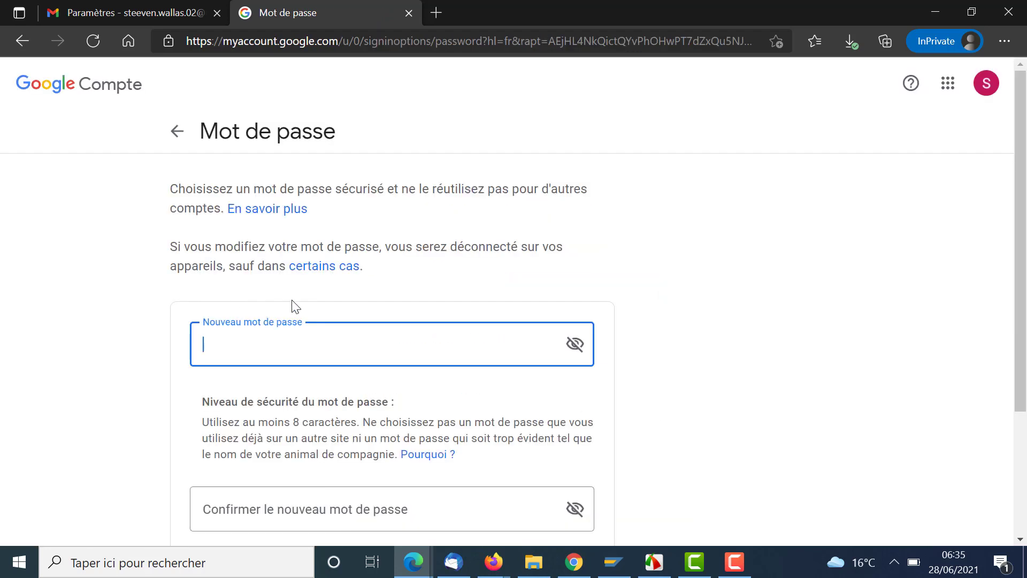
text(••••••••••)
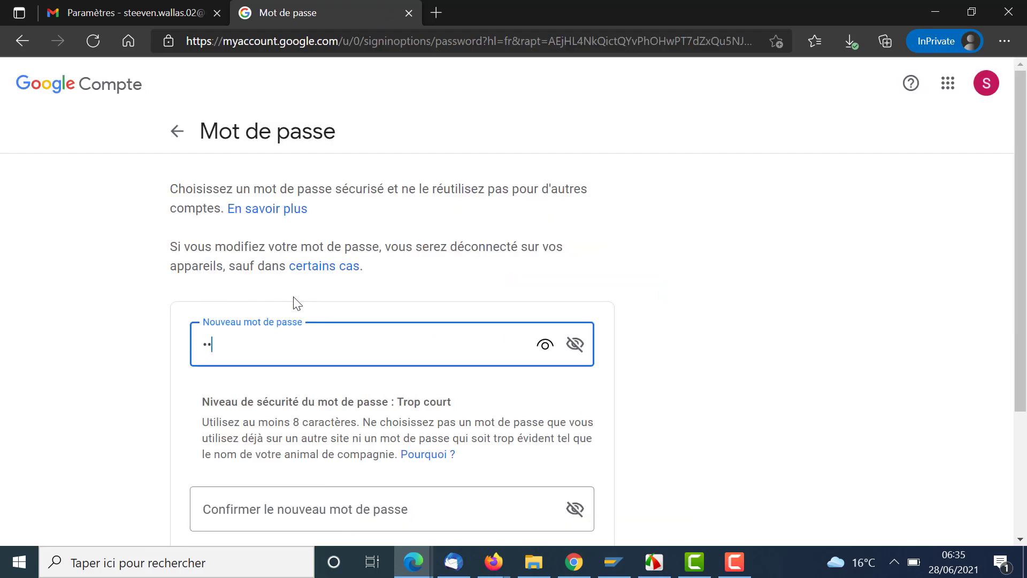
click(313, 487)
text(••••••••••)
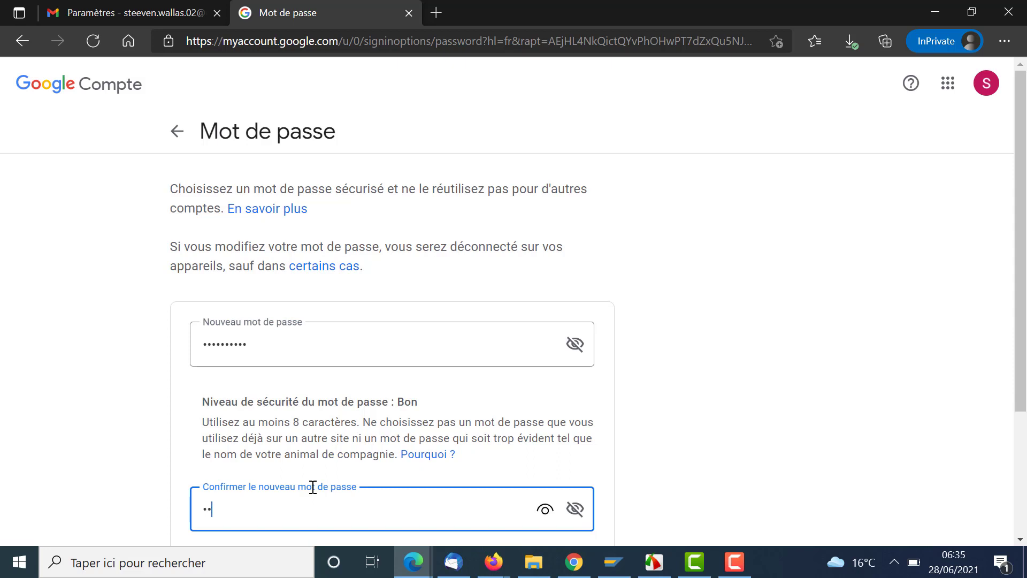
scroll(500, 414, down, 3)
click(500, 415)
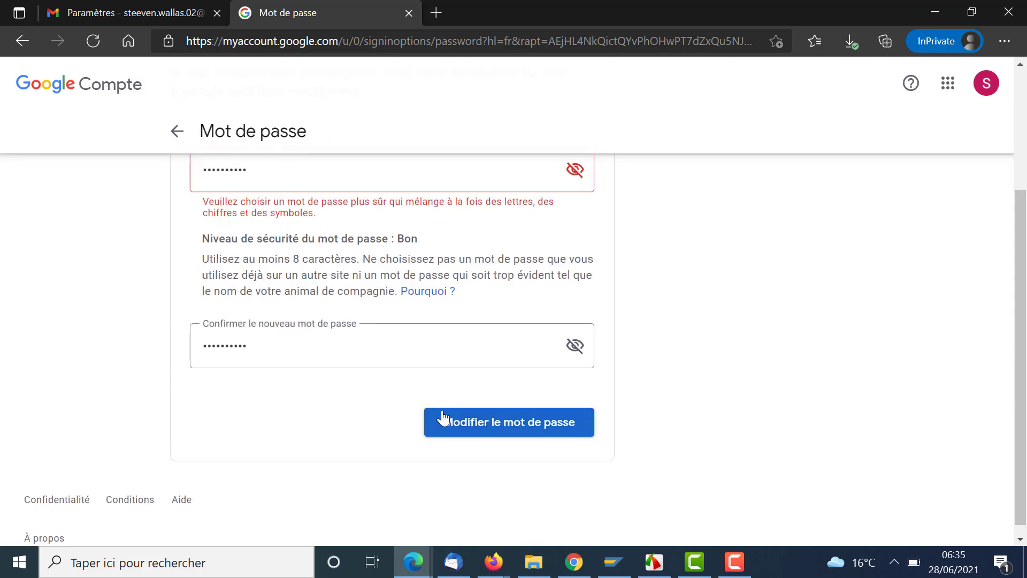
- Replace the rejected password with a stronger one in both fields and save it
scroll(443, 417, up, 3)
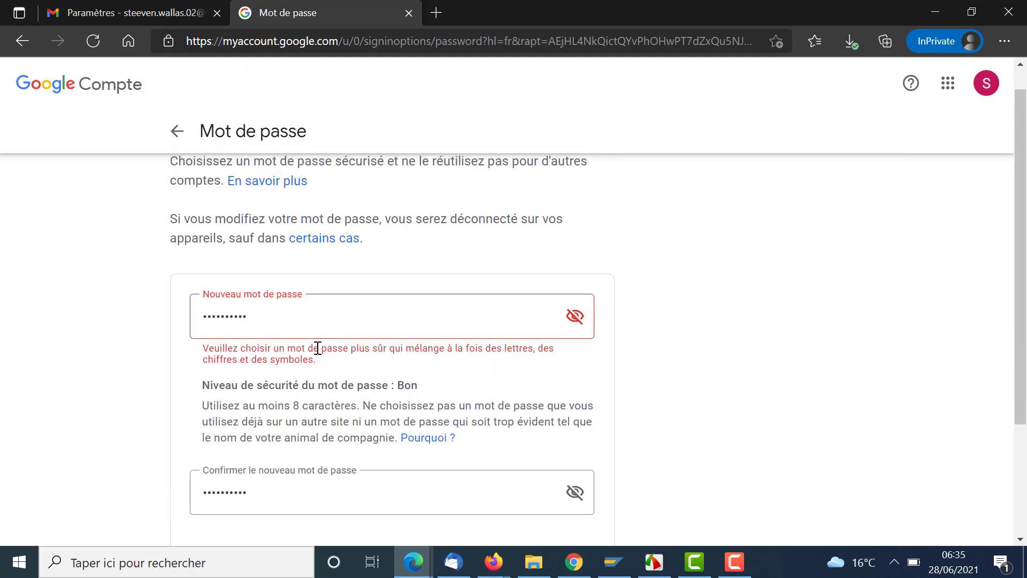
drag(267, 307, 152, 337)
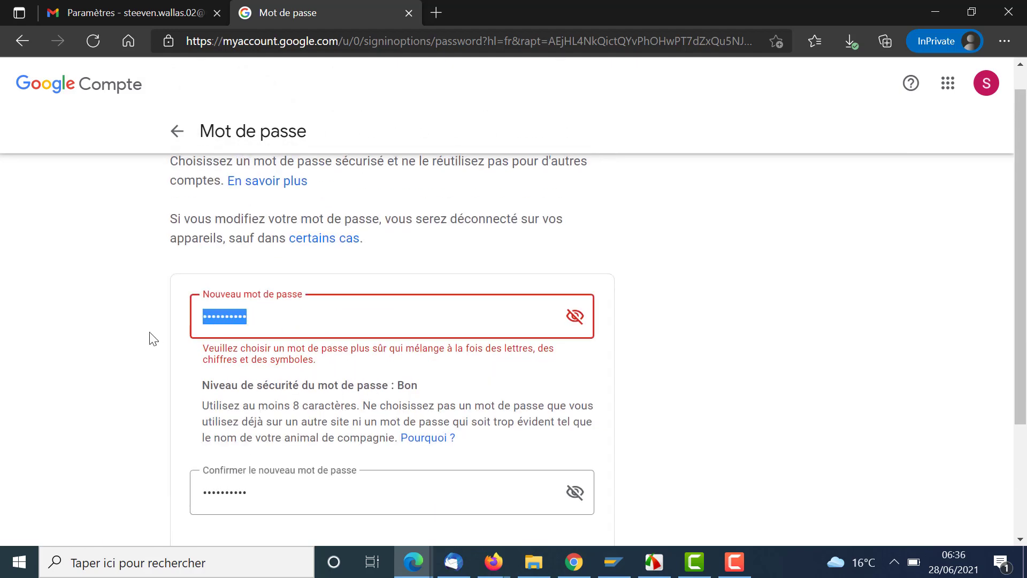
text(••••••••••)
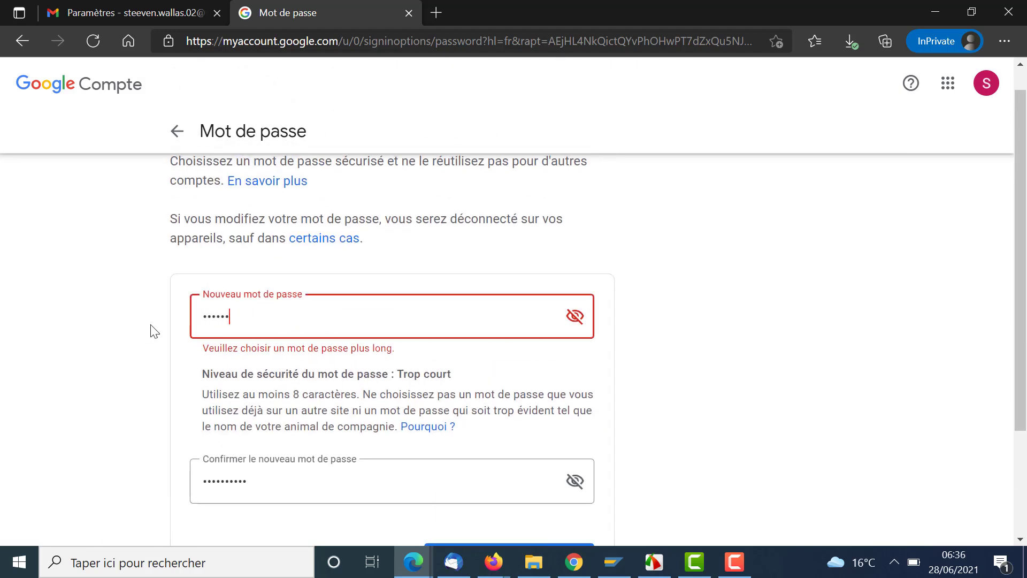
text(•)
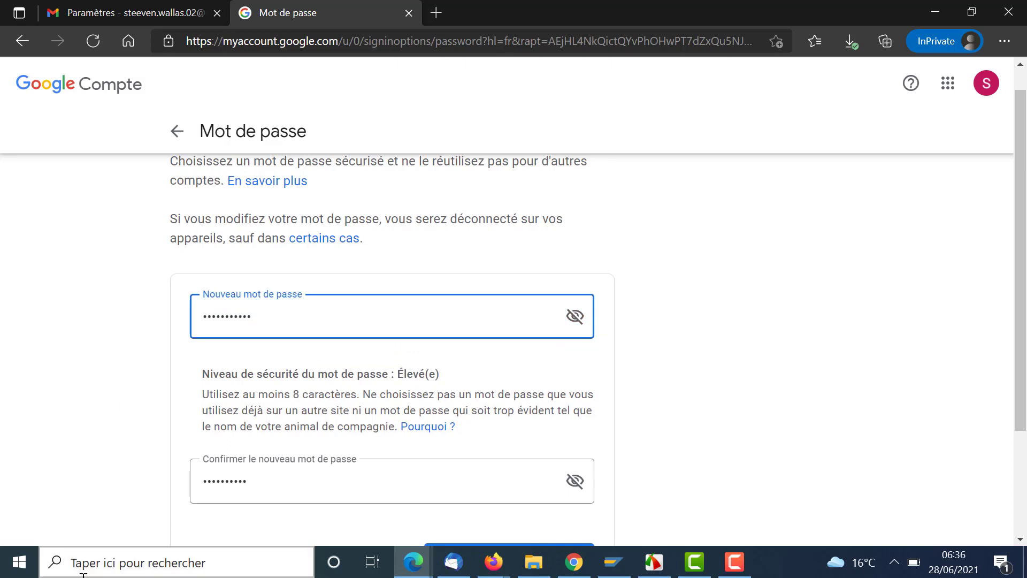
drag(262, 483, 172, 488)
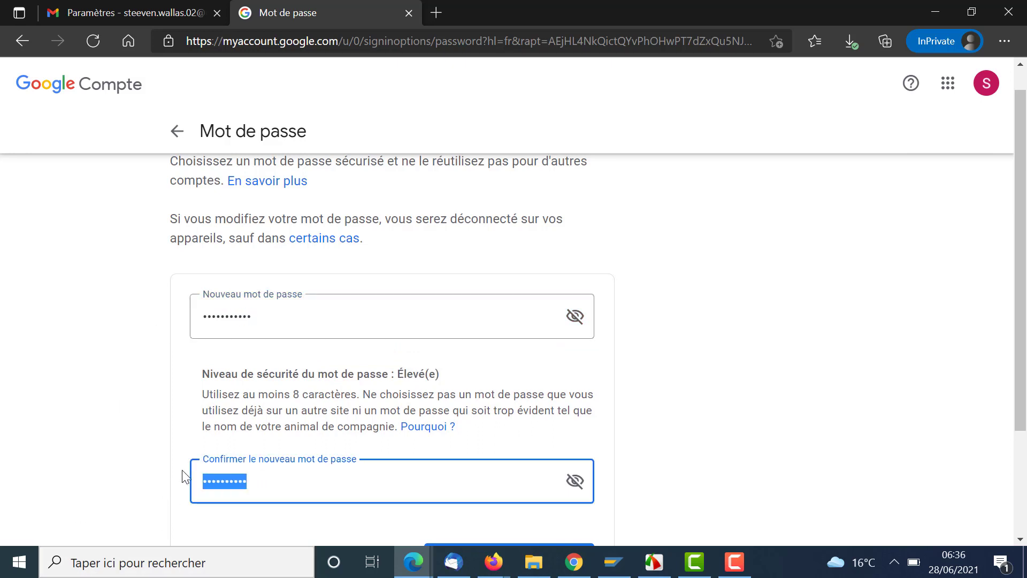
text(••••••••••)
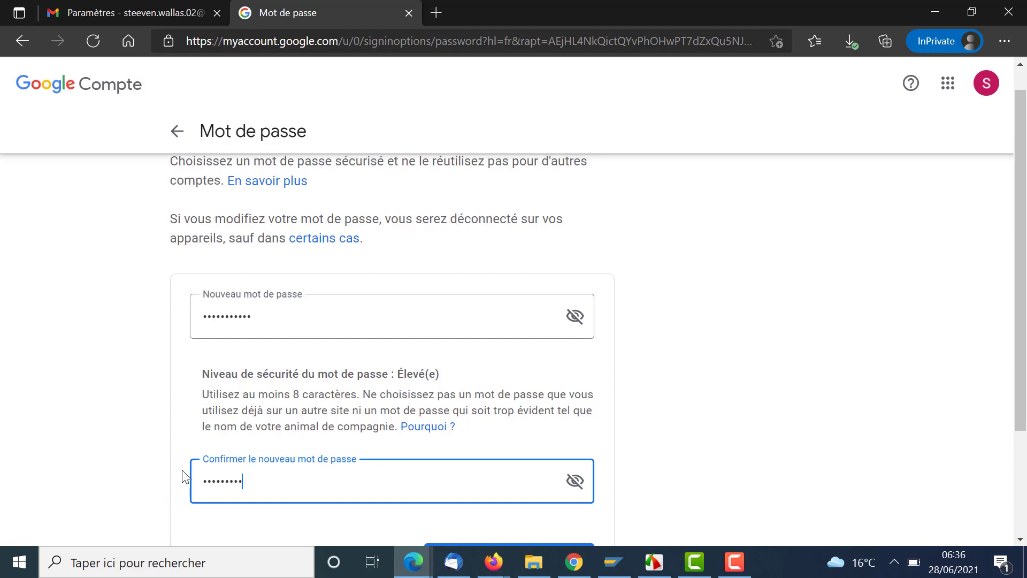
text(•)
scroll(383, 394, down, 3)
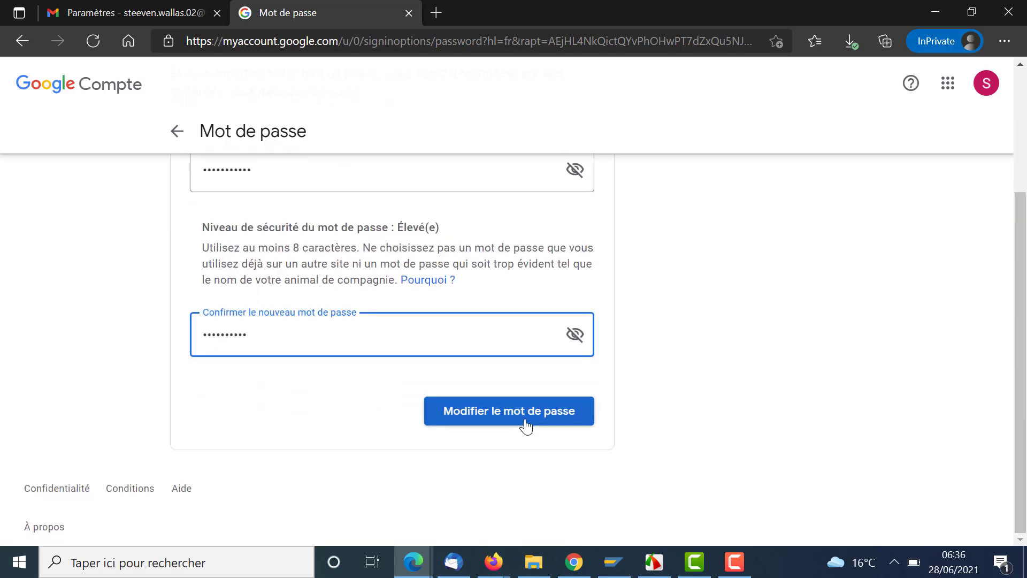
click(571, 411)
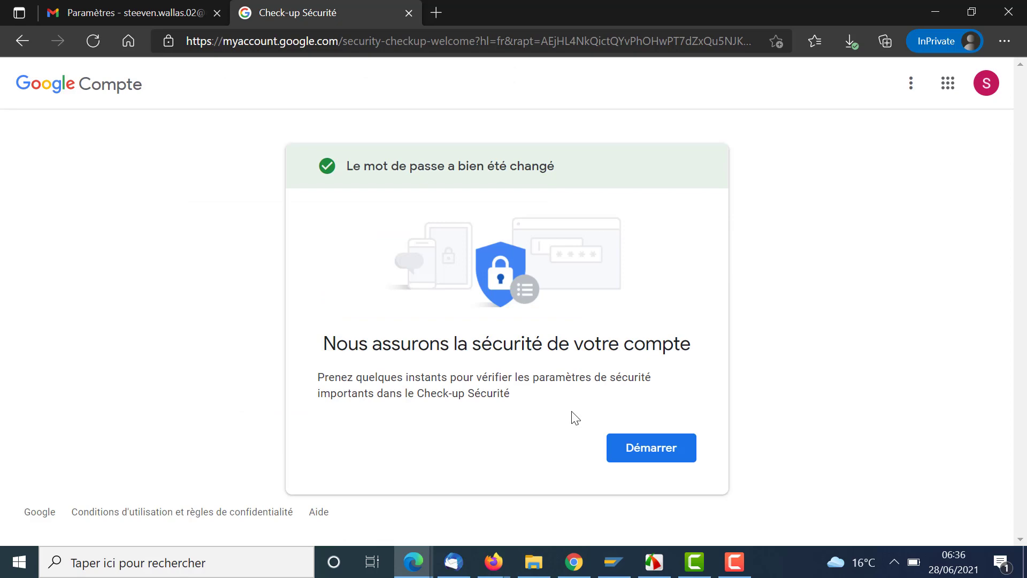
- Start the security checkup and add a recovery e-mail address to the account
click(680, 461)
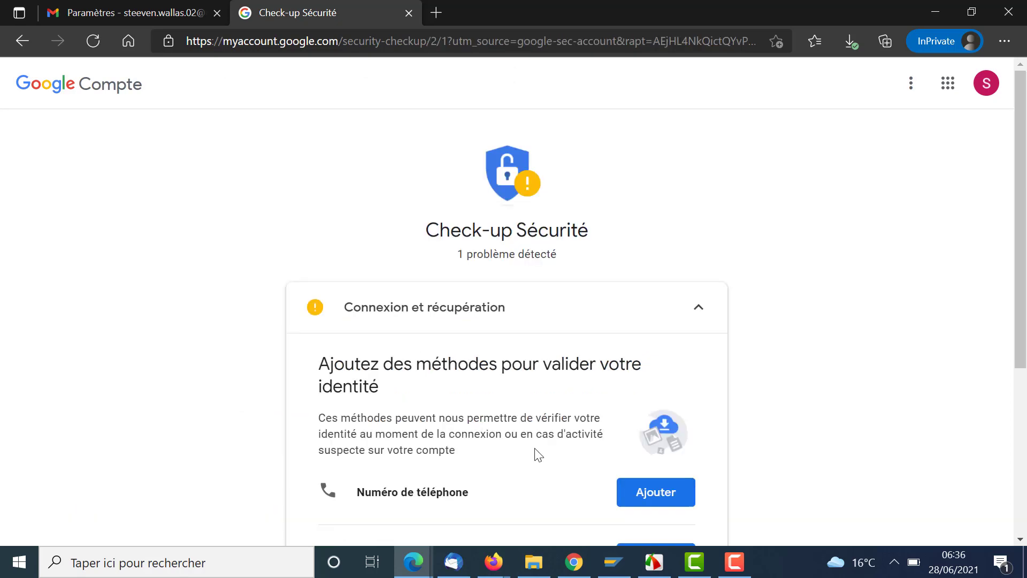
scroll(538, 455, down, 3)
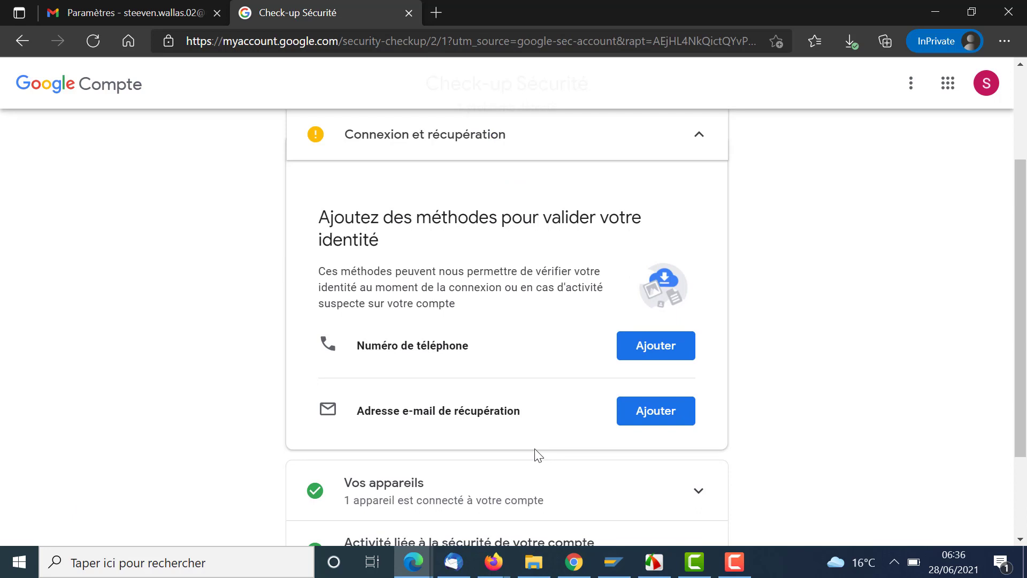
scroll(537, 455, down, 1)
click(660, 367)
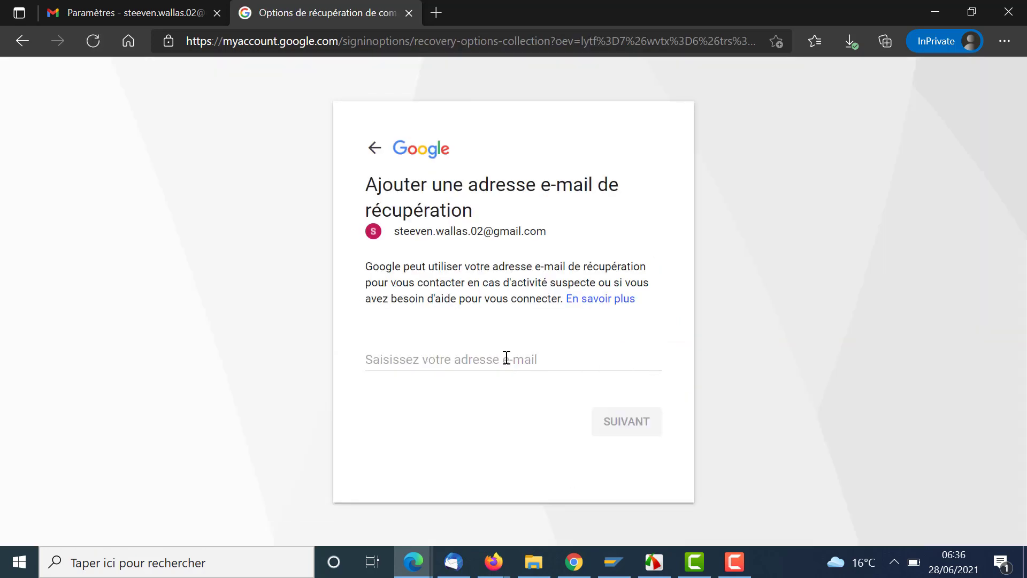
click(507, 358)
click(635, 428)
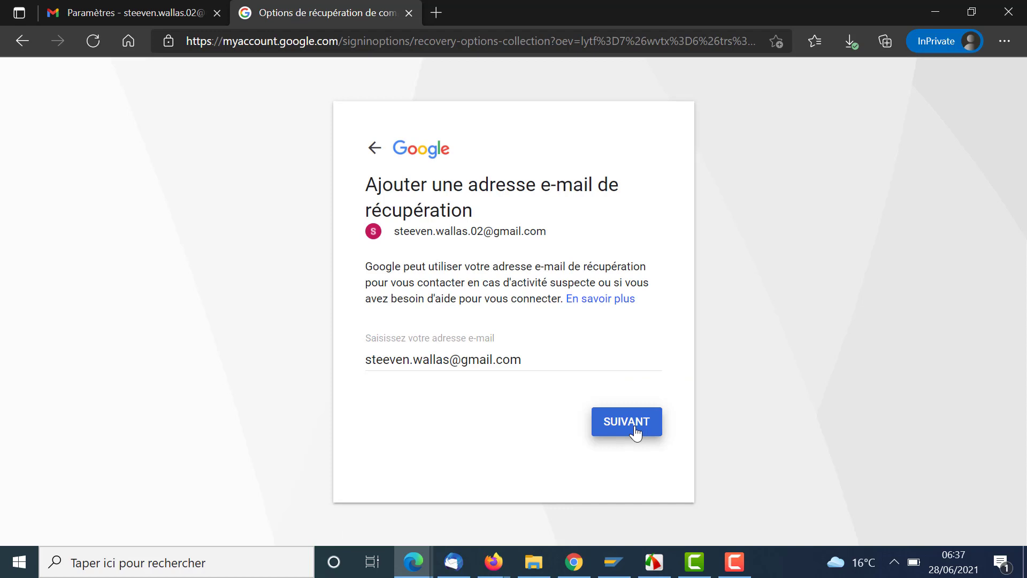
click(635, 431)
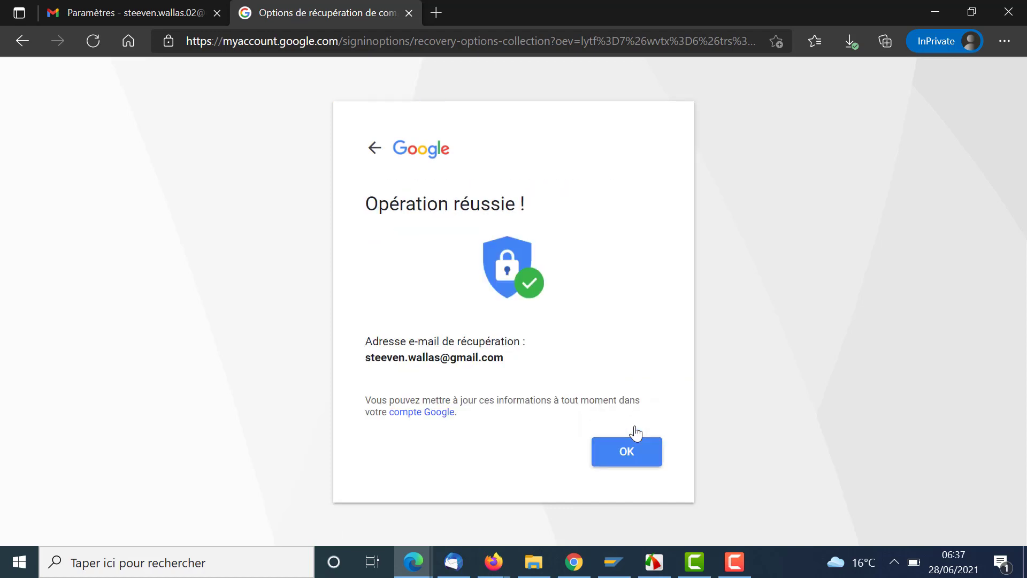
click(629, 453)
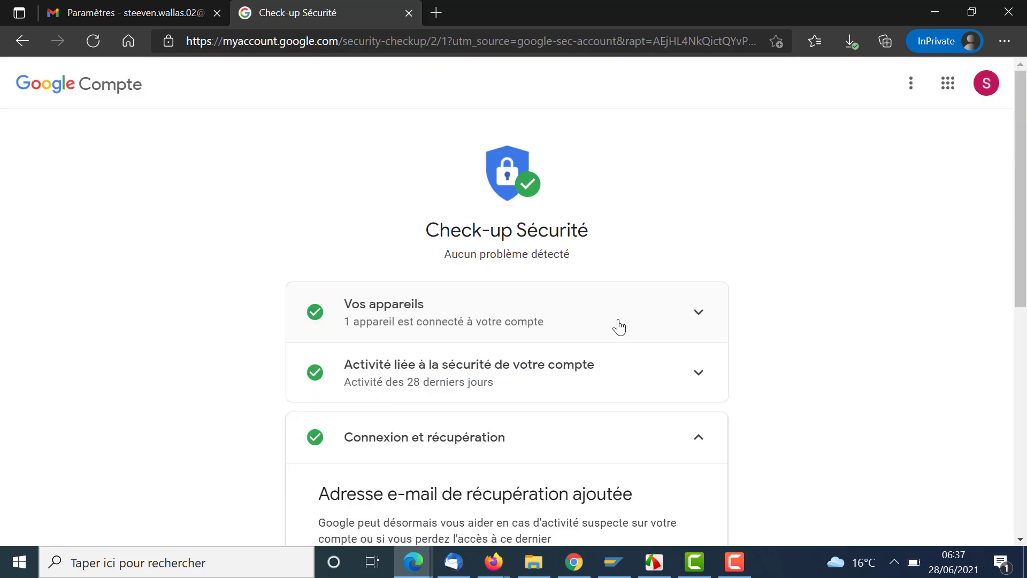
- Review connected devices and recent security activity, then go to the Google Account home page
click(699, 317)
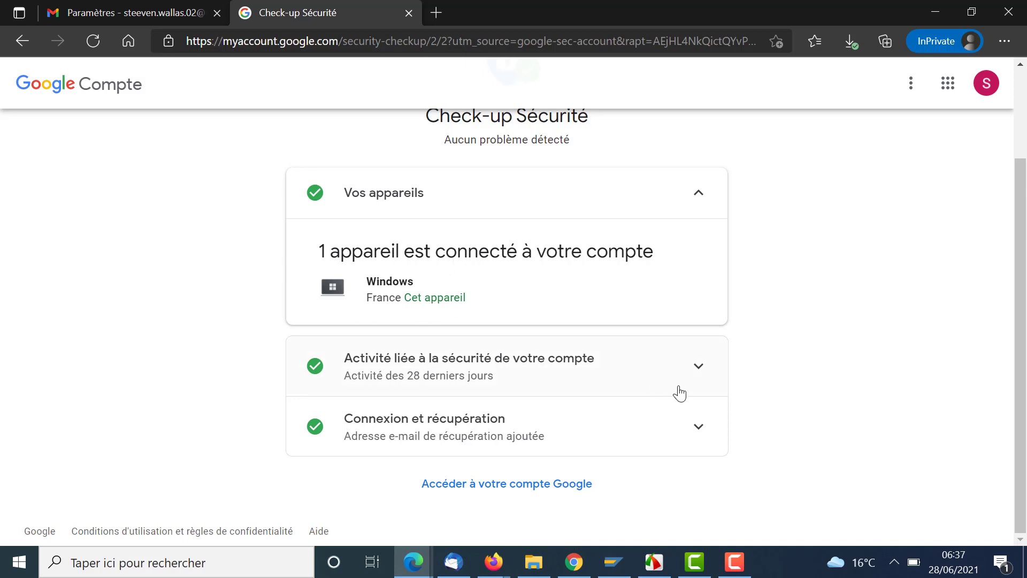
click(697, 369)
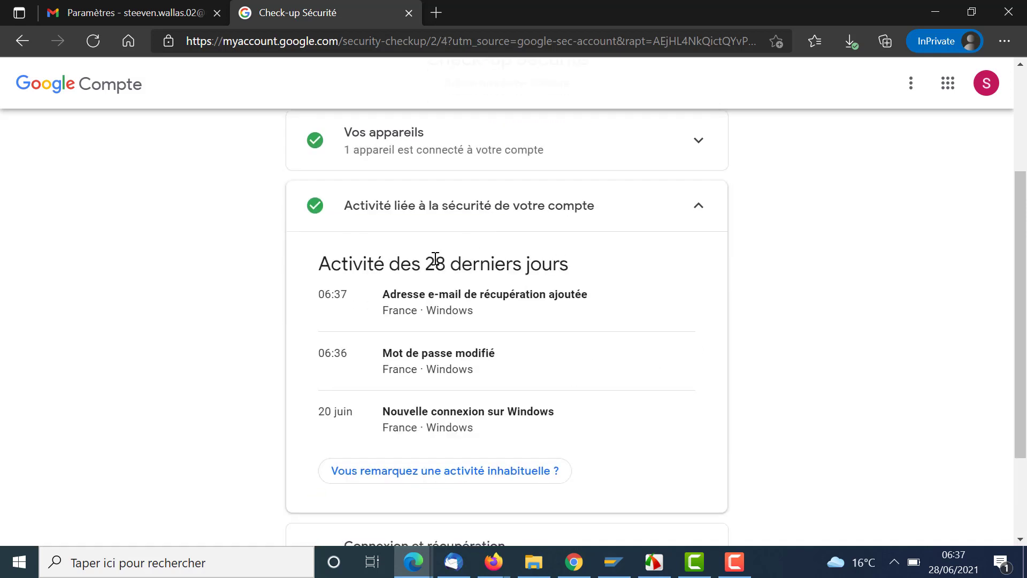
click(699, 209)
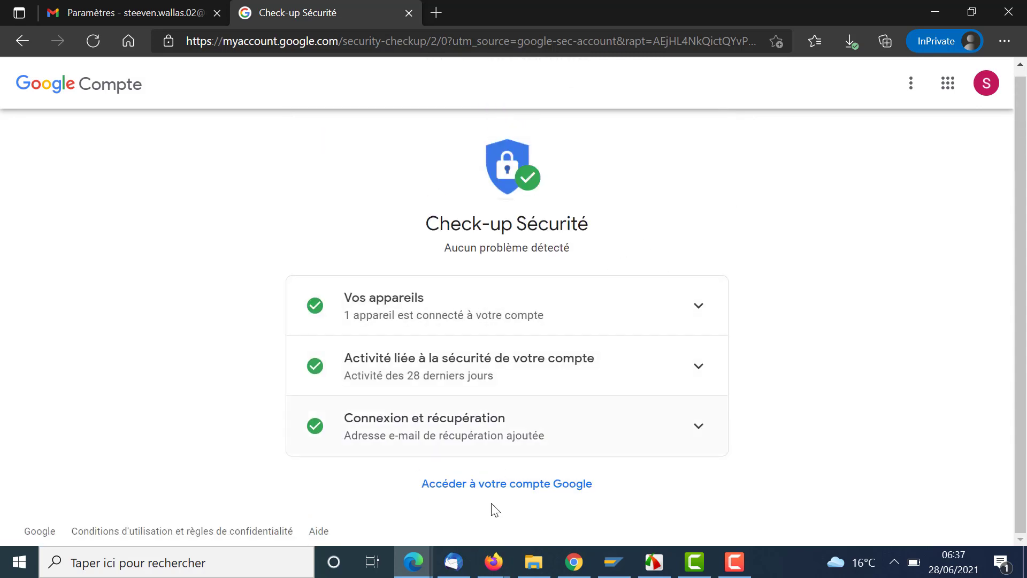
click(510, 485)
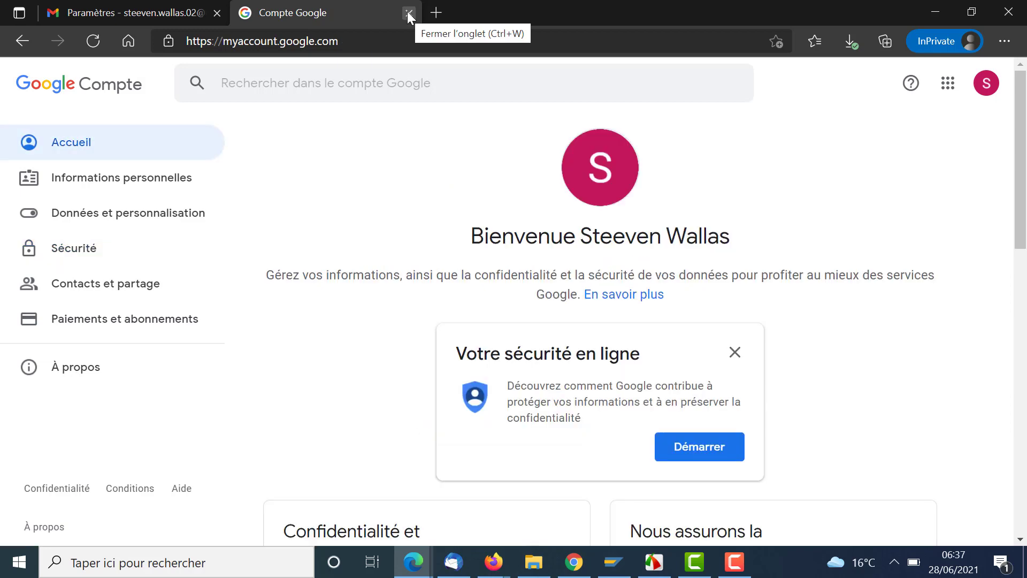
click(408, 12)
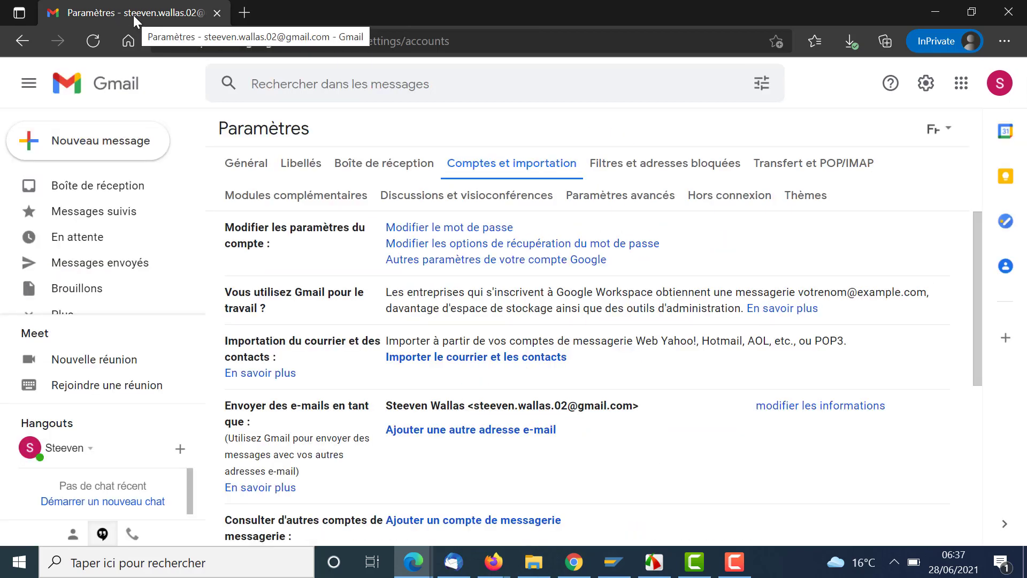
click(119, 187)
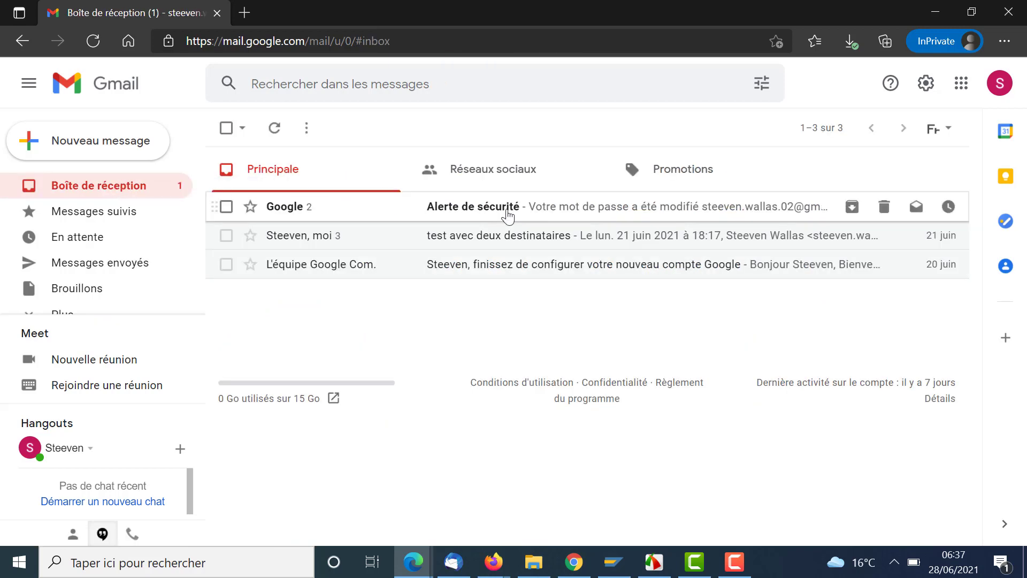
click(508, 216)
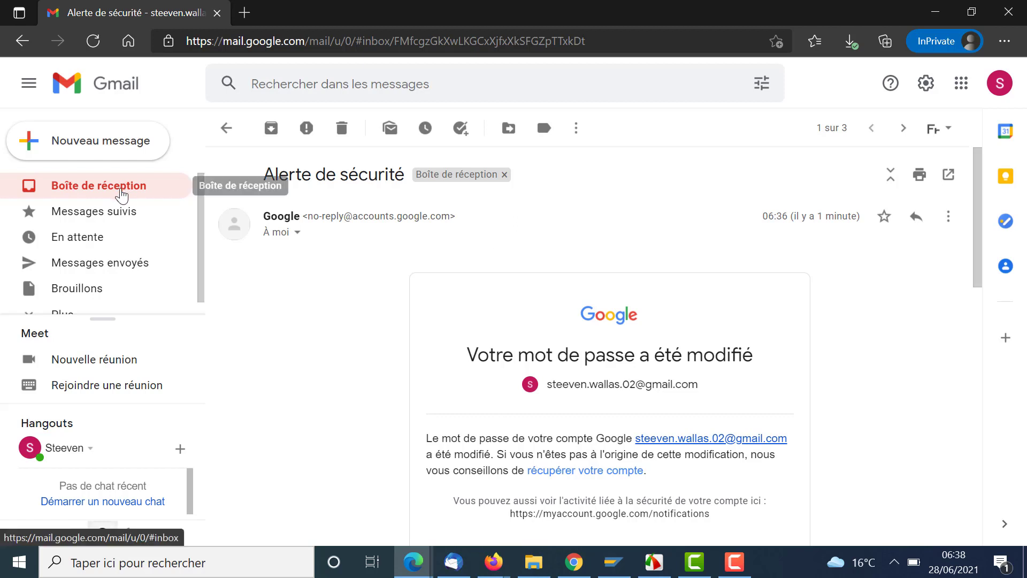
click(122, 195)
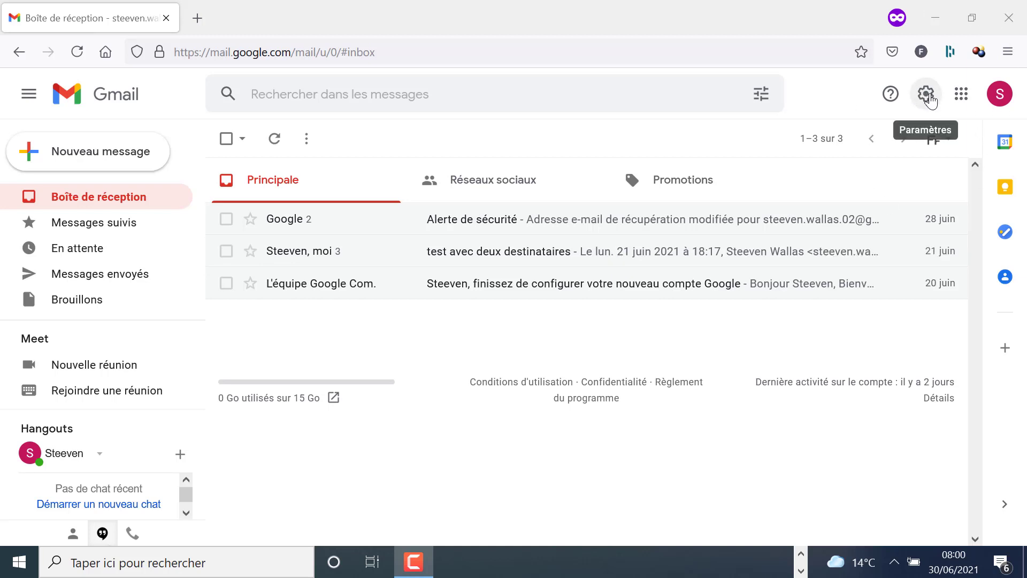
- In Gmail's full settings, create a new signature named 'Ma signature'
click(928, 95)
click(899, 177)
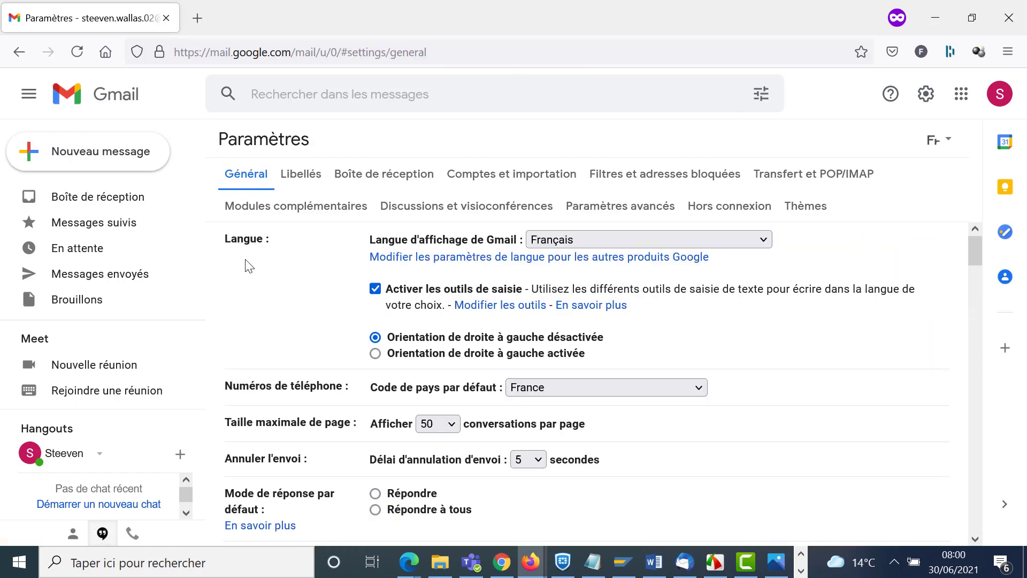
scroll(247, 265, down, 5)
scroll(247, 266, down, 20)
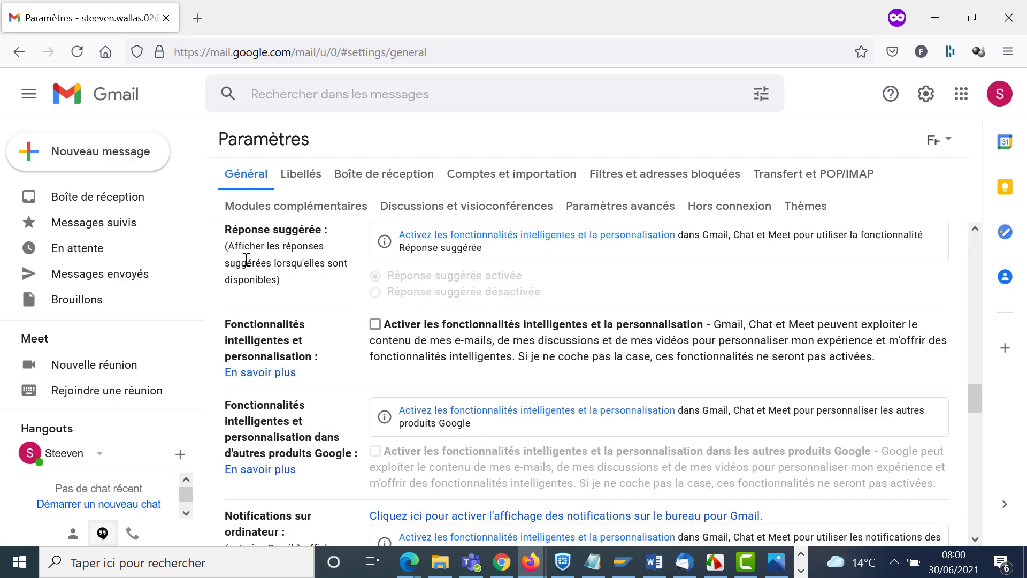
scroll(246, 260, down, 9)
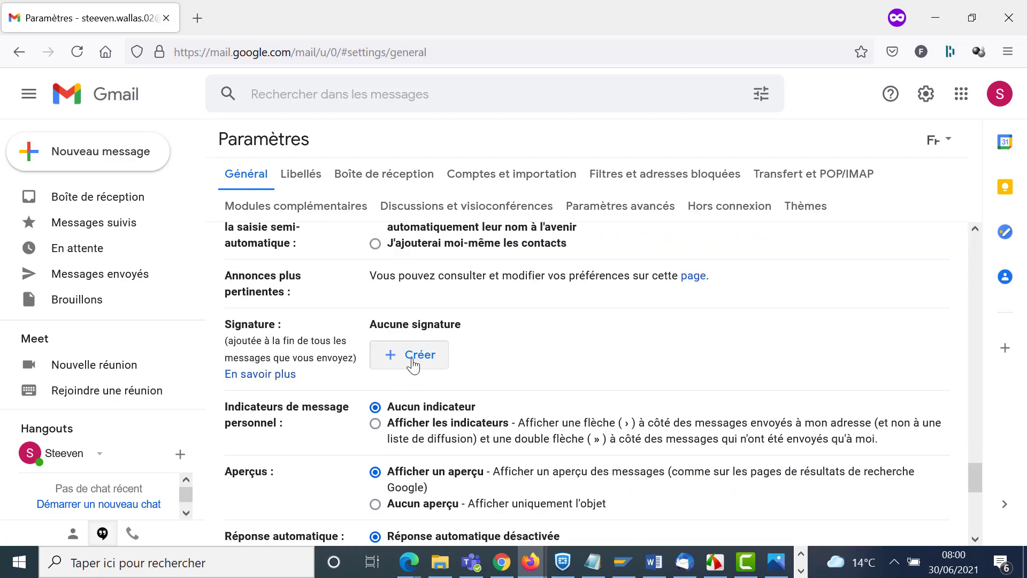
click(412, 365)
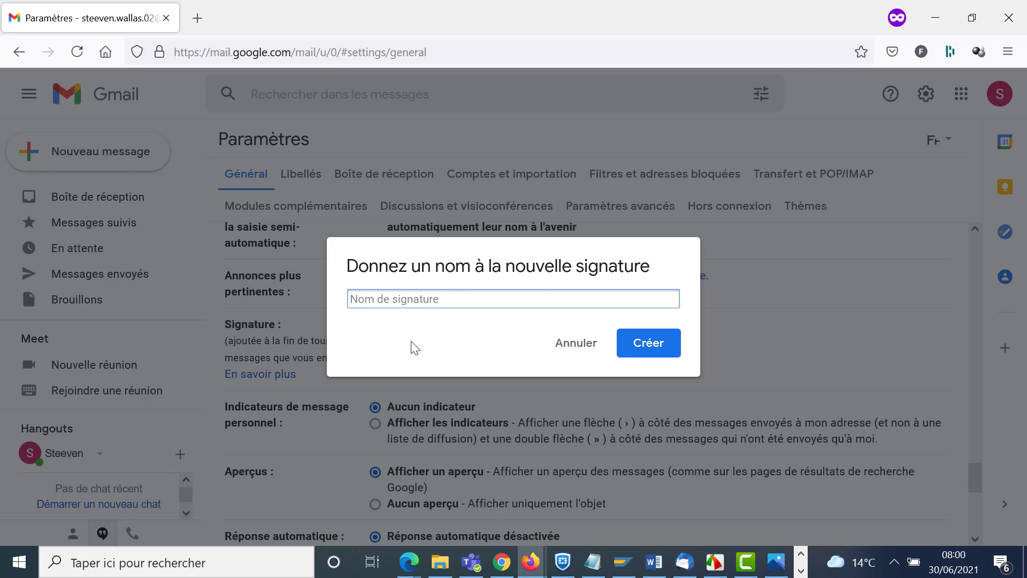
text(Ma signature)
click(663, 357)
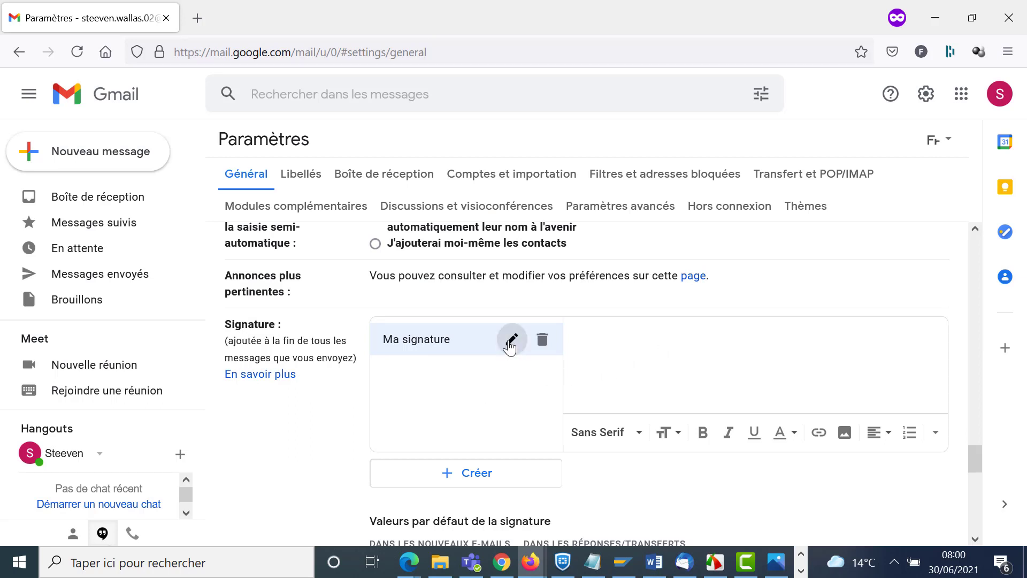
click(510, 340)
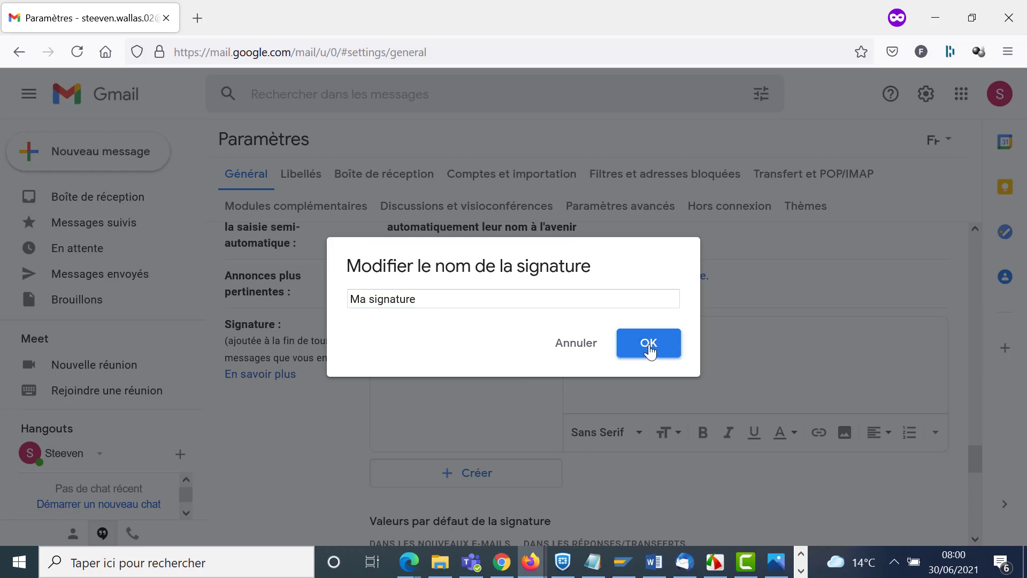
click(649, 347)
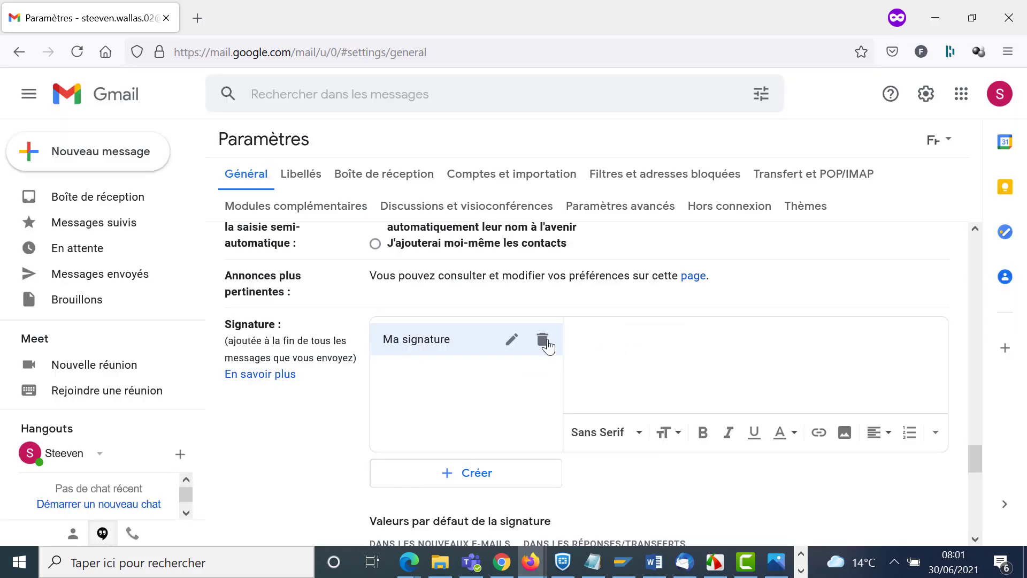
- Paste the account holder's name into the signature and add a link to their e-mail address
text(Steeven Wallas)
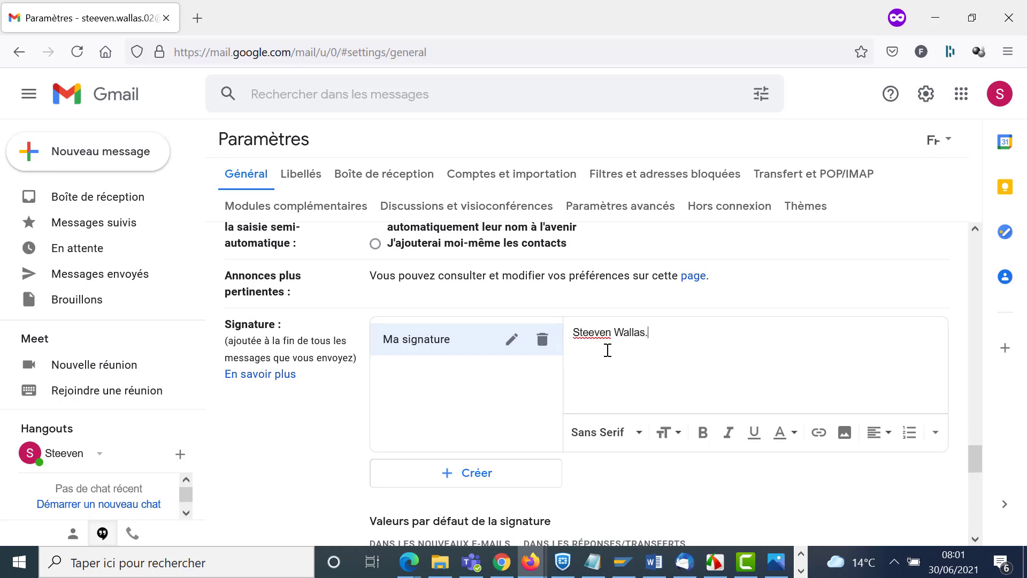
click(818, 432)
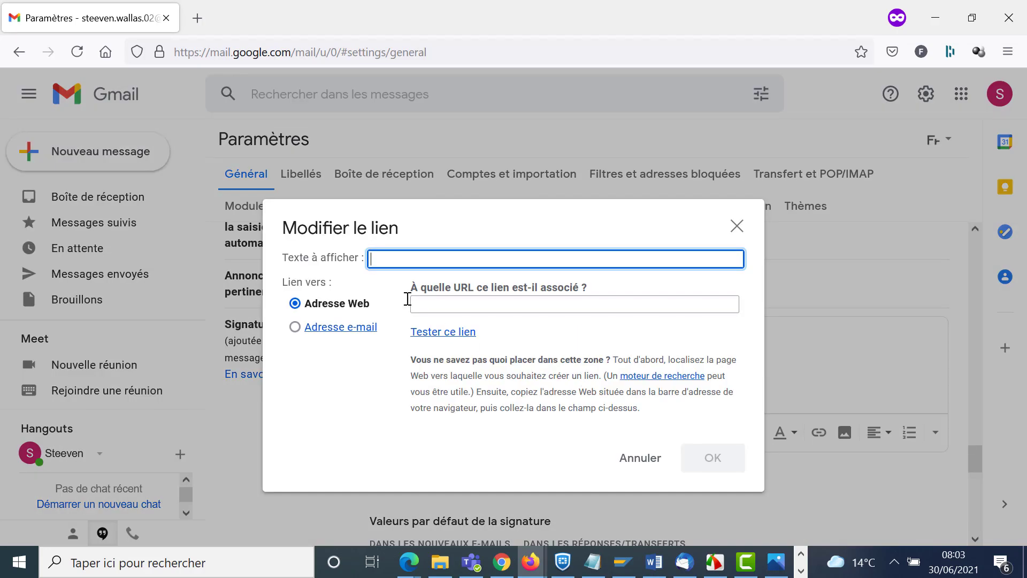
click(337, 331)
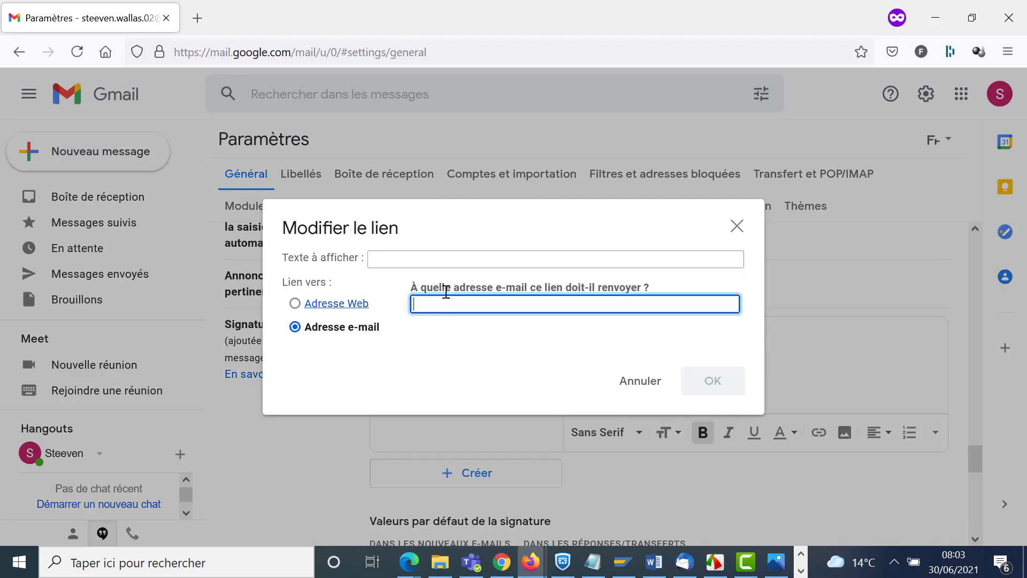
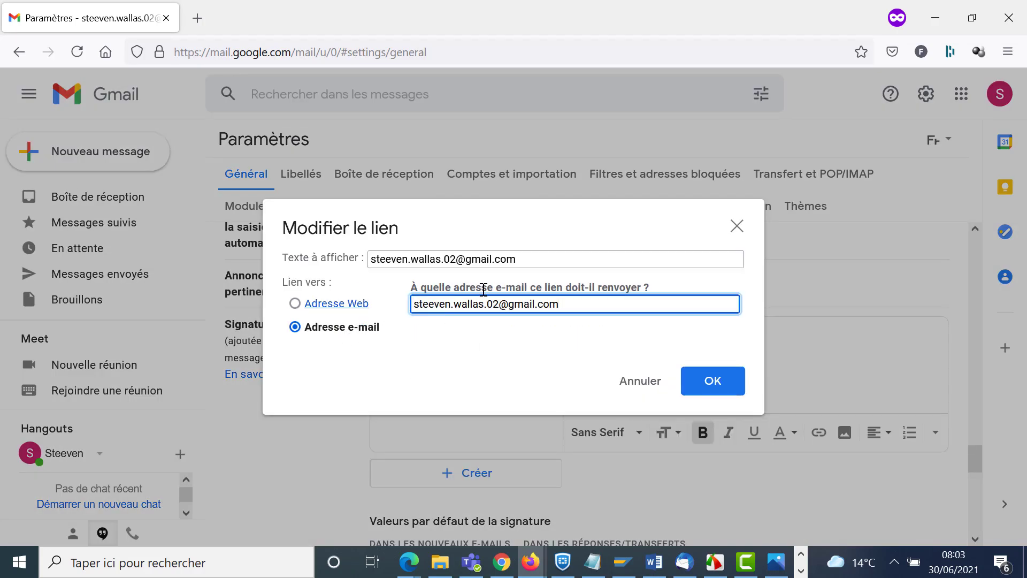
click(714, 391)
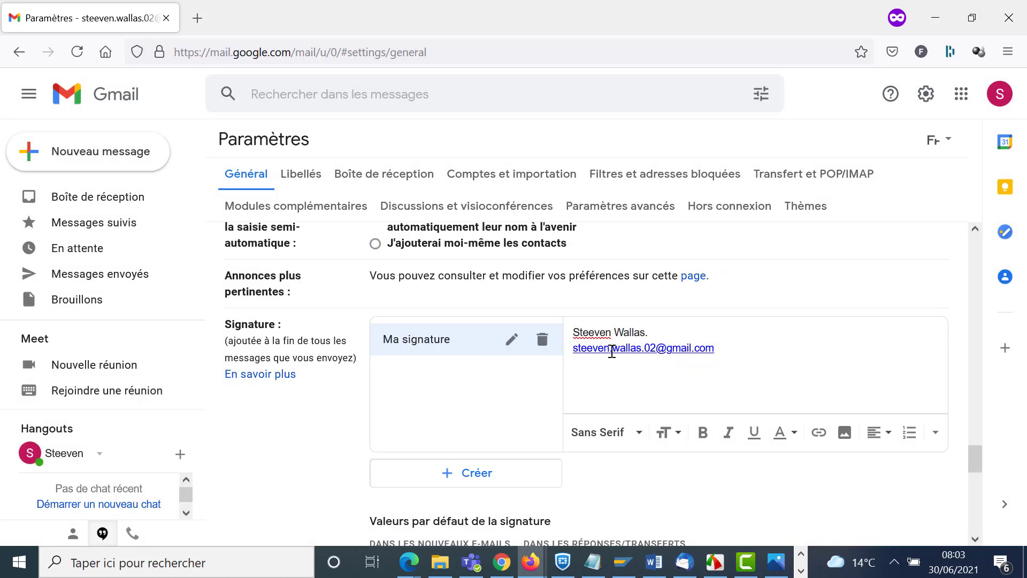
click(613, 351)
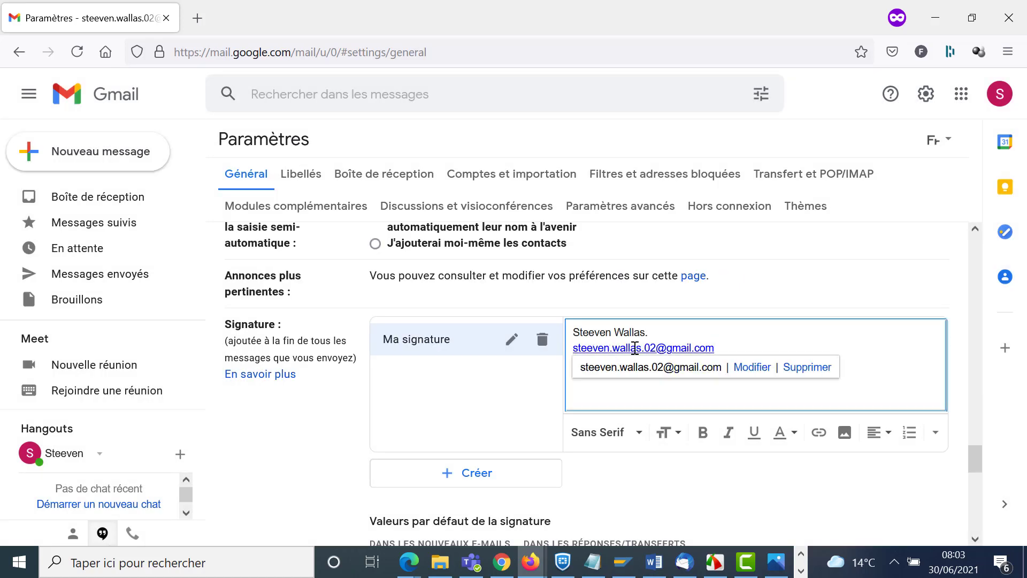
click(658, 339)
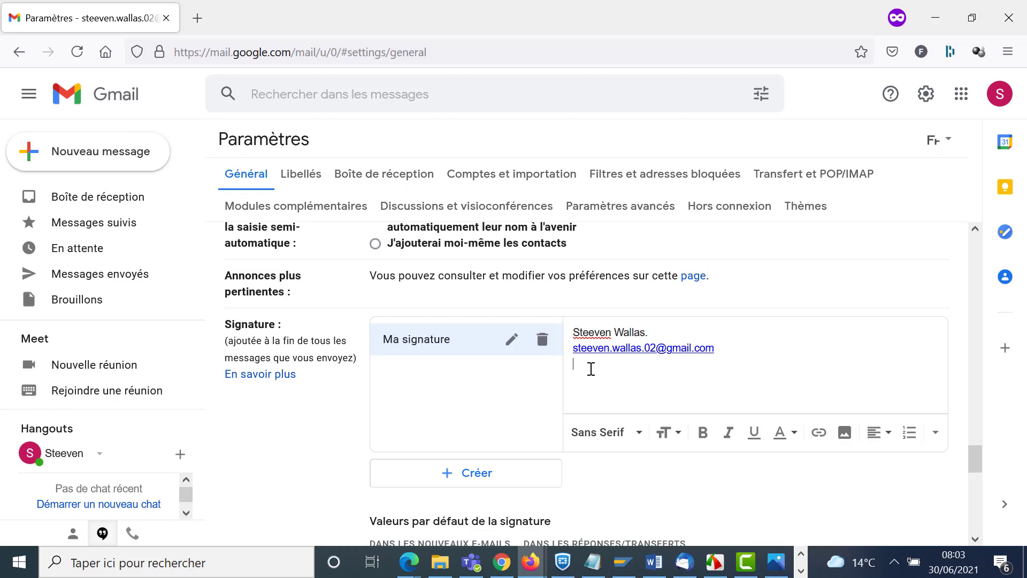
- Add a phone-number line and format it bold, italic, Étroite font, Grande size
text(Tel : 07.x)
drag(647, 364, 570, 367)
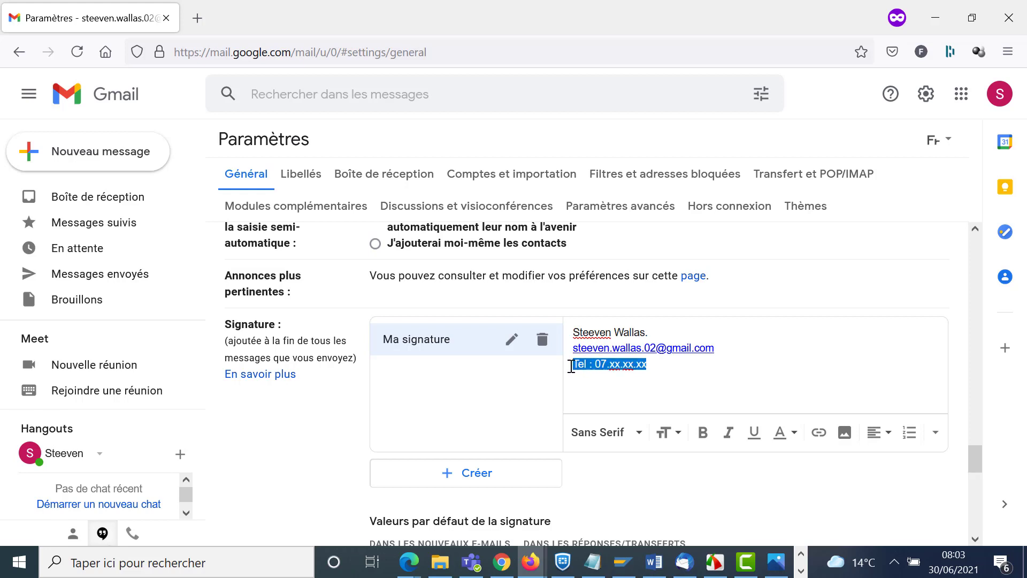
click(705, 436)
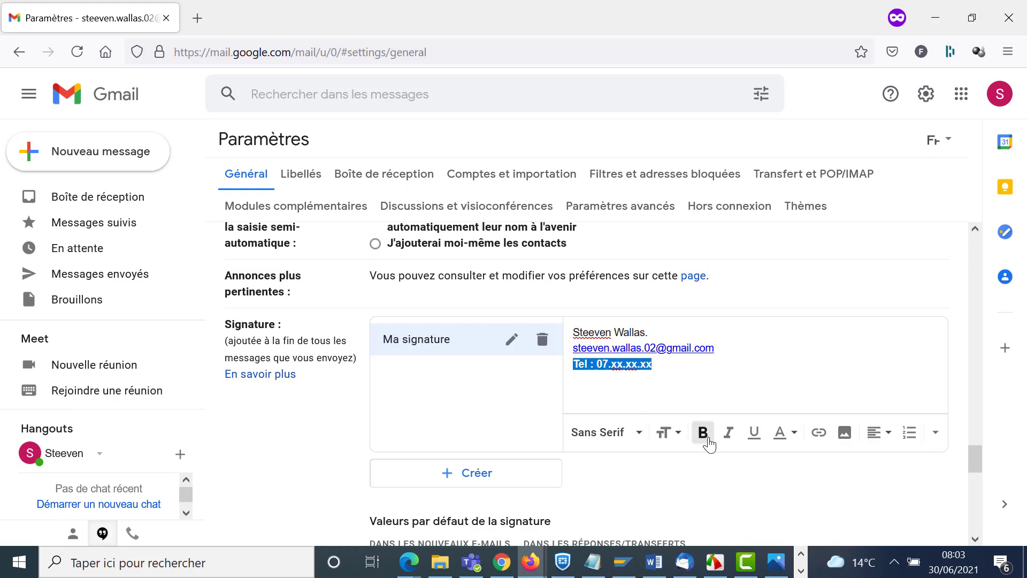
click(728, 433)
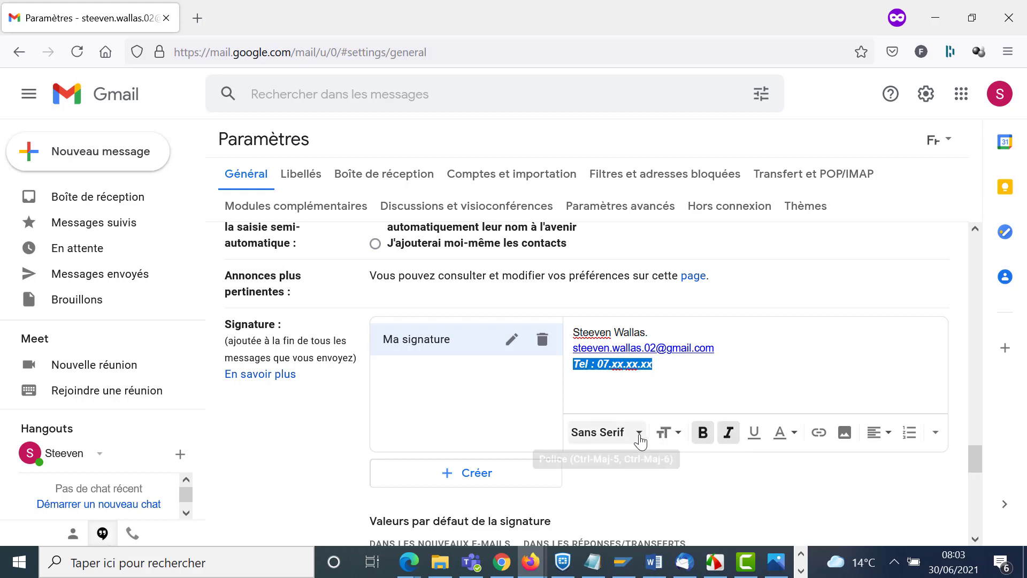
click(639, 433)
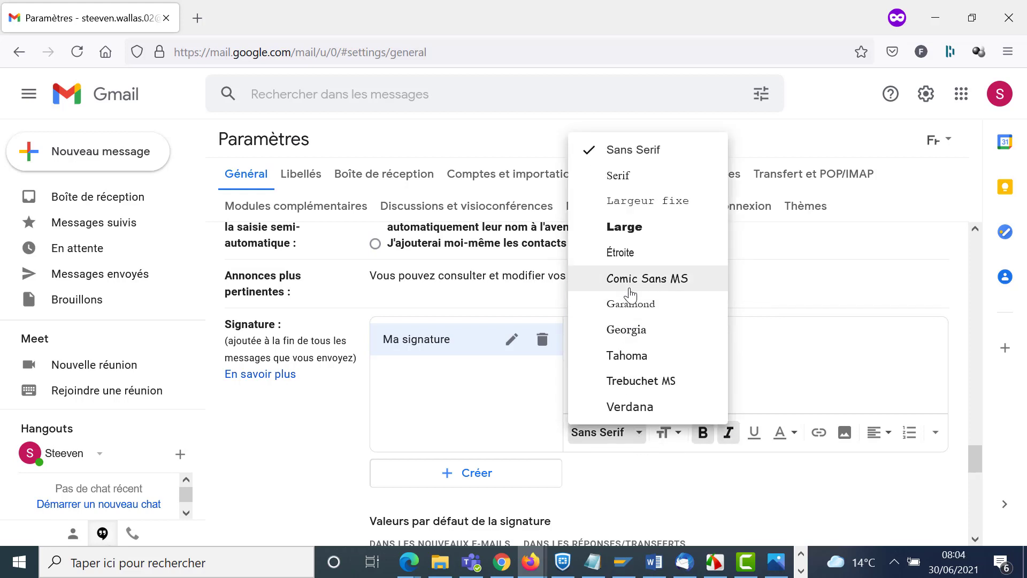
click(627, 262)
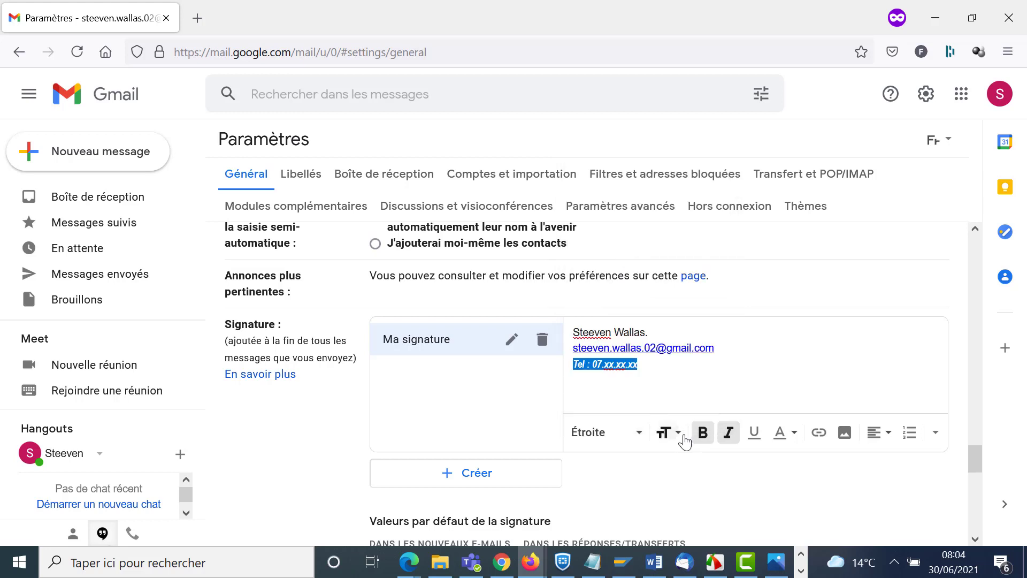
click(678, 434)
click(700, 390)
click(661, 374)
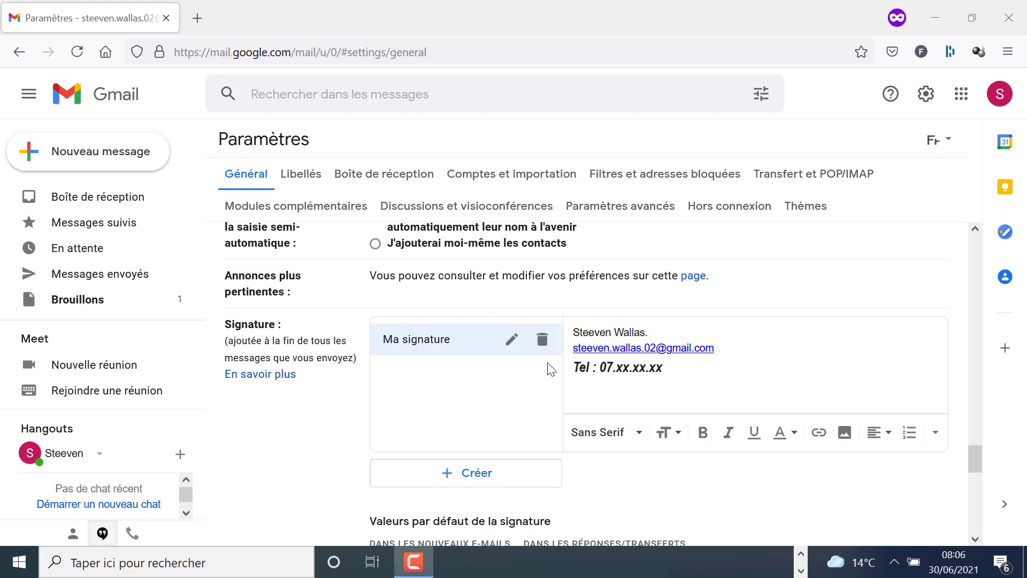
- Create the signature 'Ma deuxième Signature' and enter the account holder's name in it
click(452, 476)
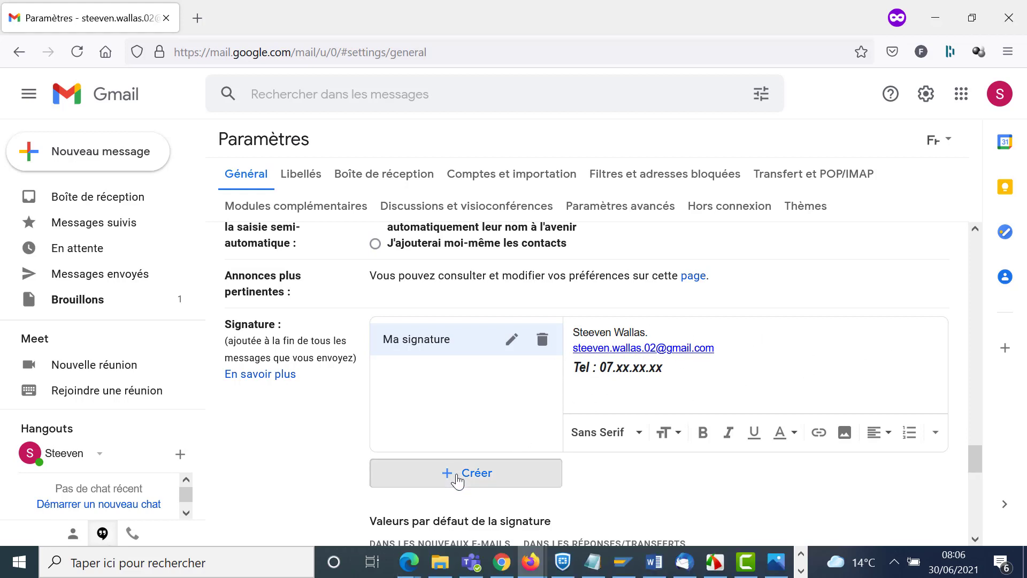
text(Ma )
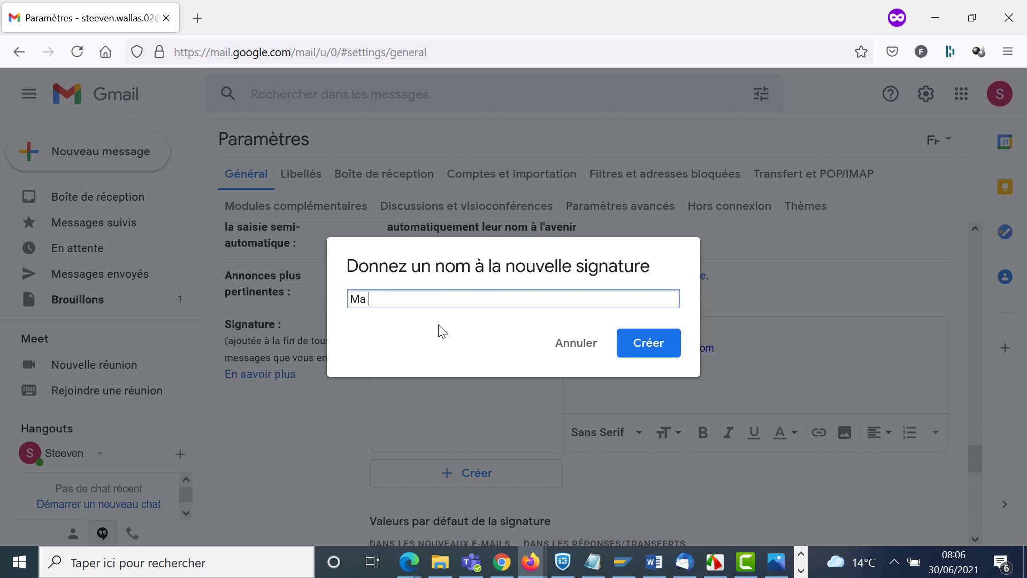
text(deuxième Signature)
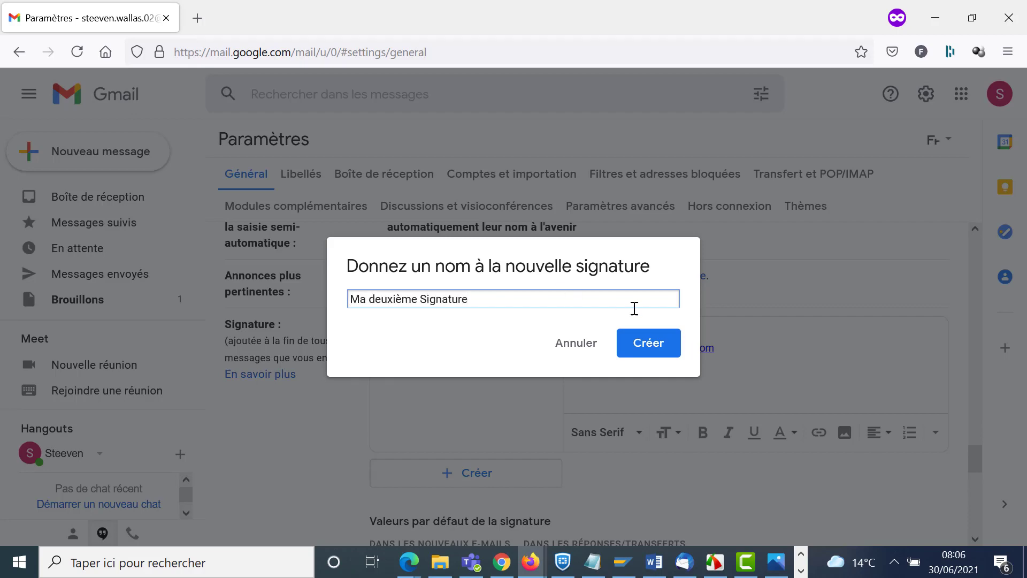
click(653, 343)
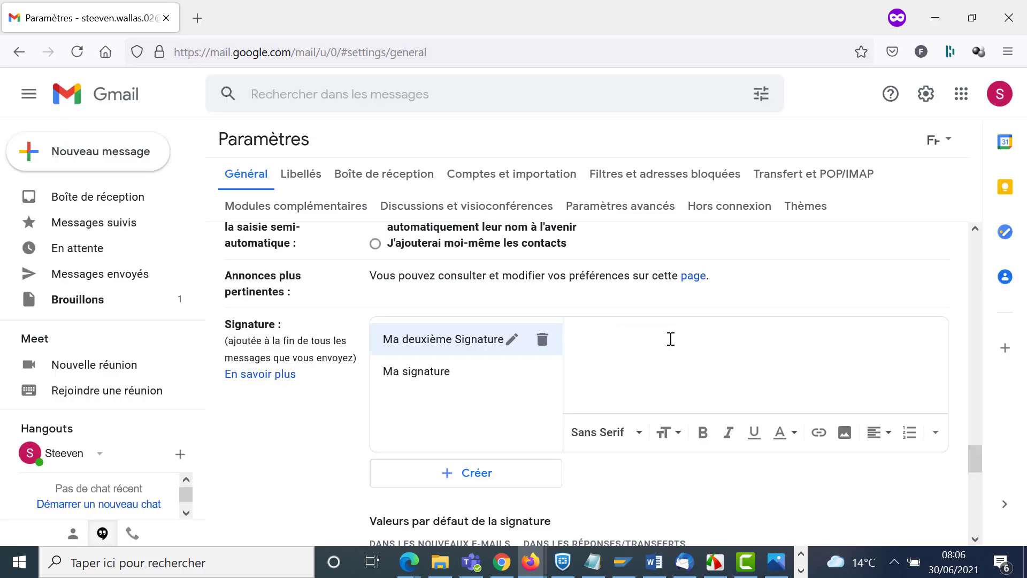
text(Steeven.)
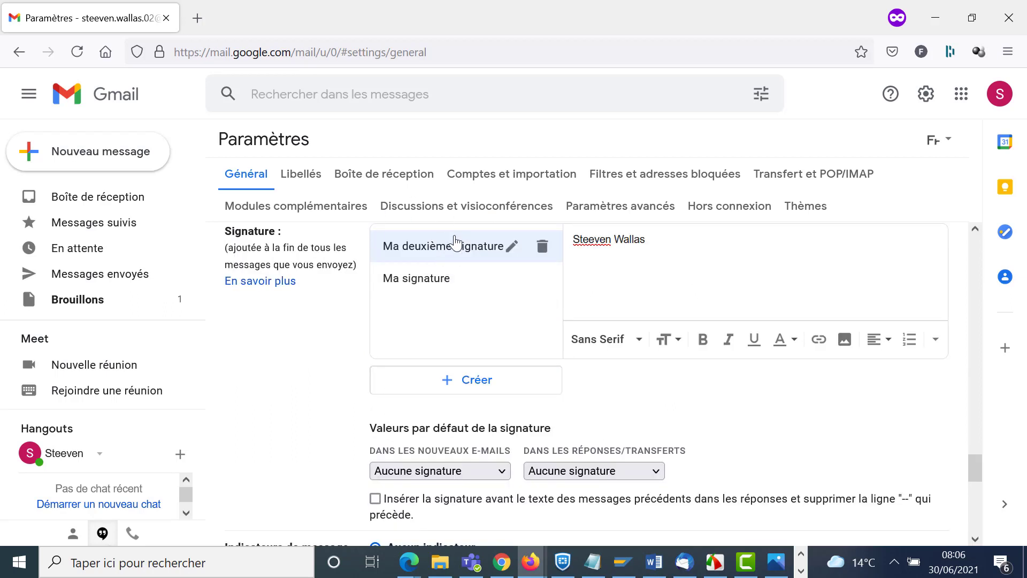
- Set Ma signature for new e-mails and Ma deuxième Signature for replies/forwards, then save
click(442, 289)
click(440, 247)
scroll(440, 389, down, 3)
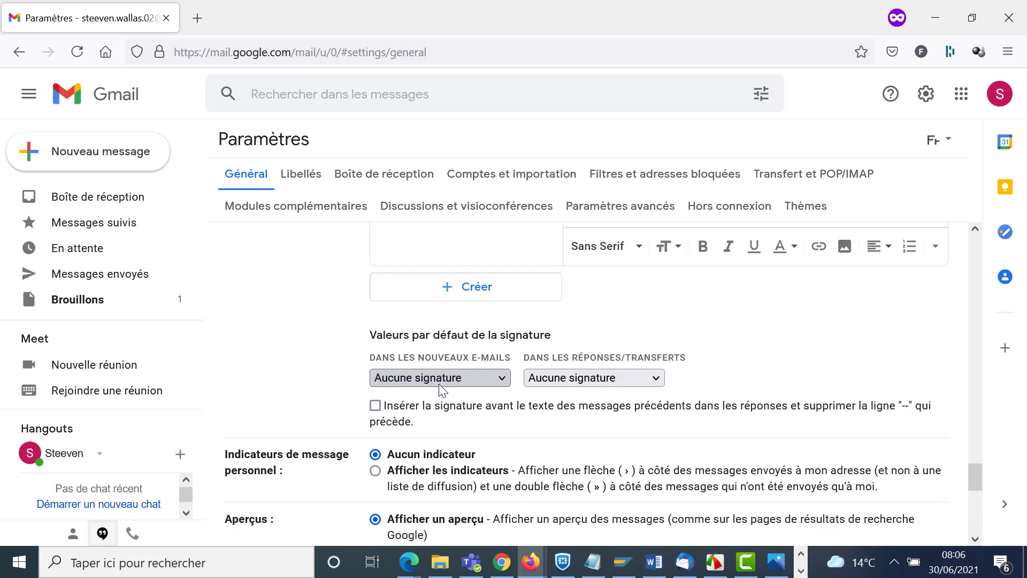
click(439, 378)
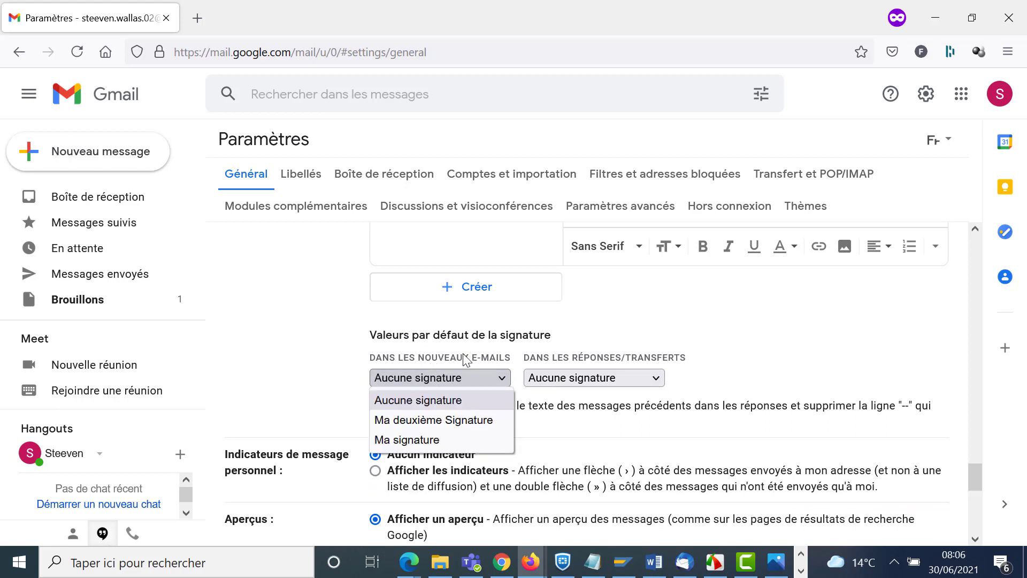
click(436, 439)
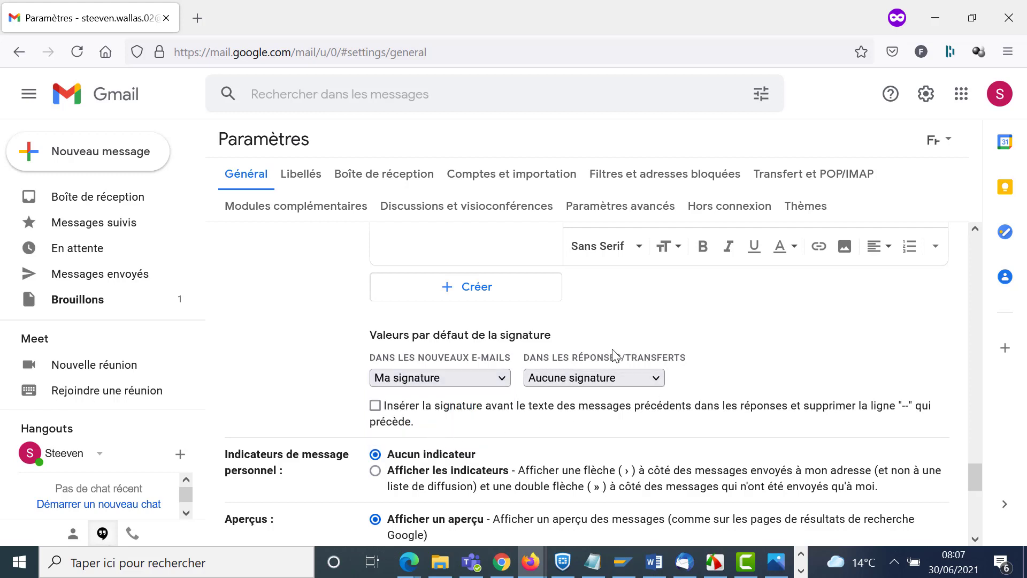
click(658, 378)
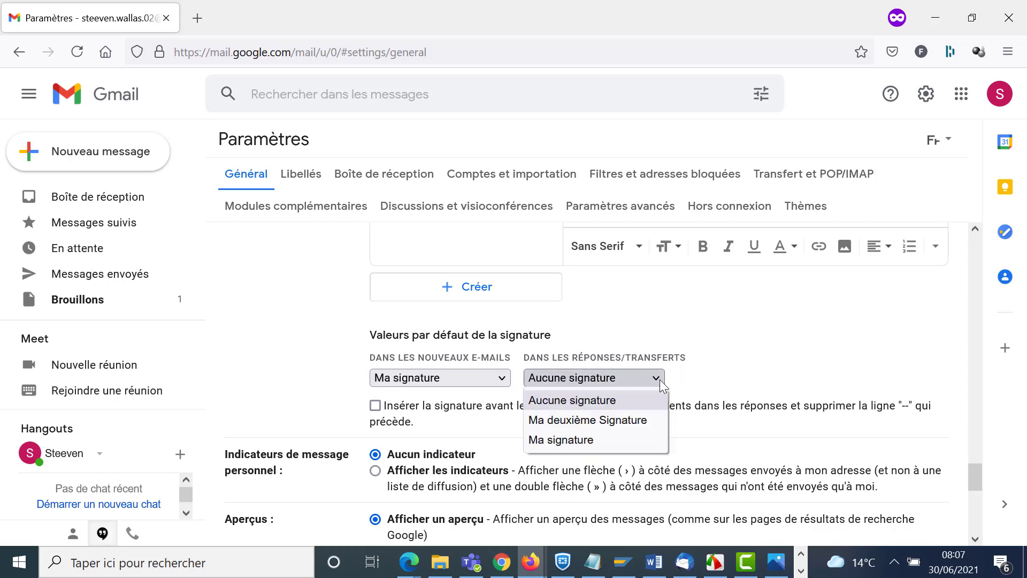
click(633, 422)
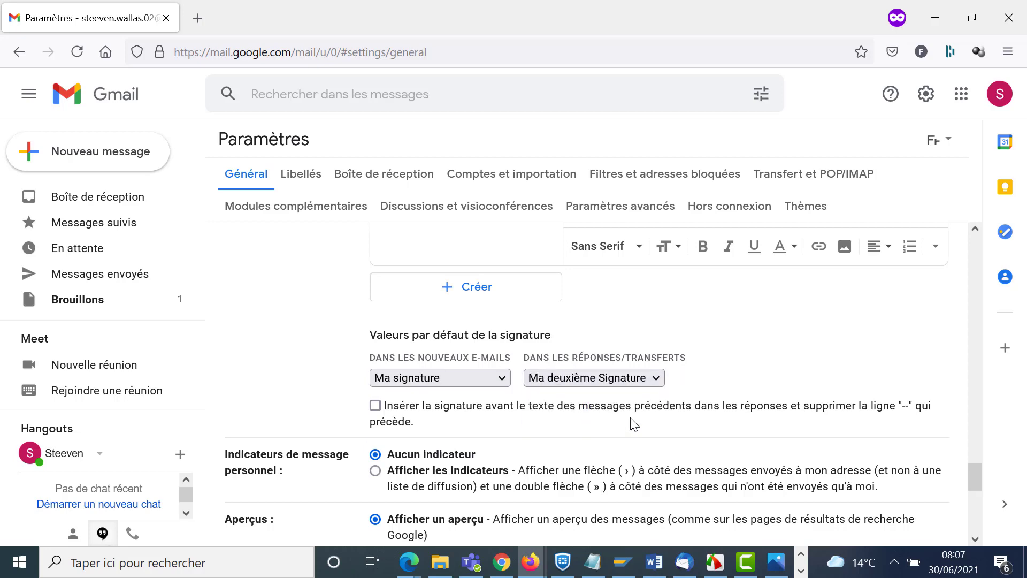
scroll(538, 370, down, 10)
click(608, 468)
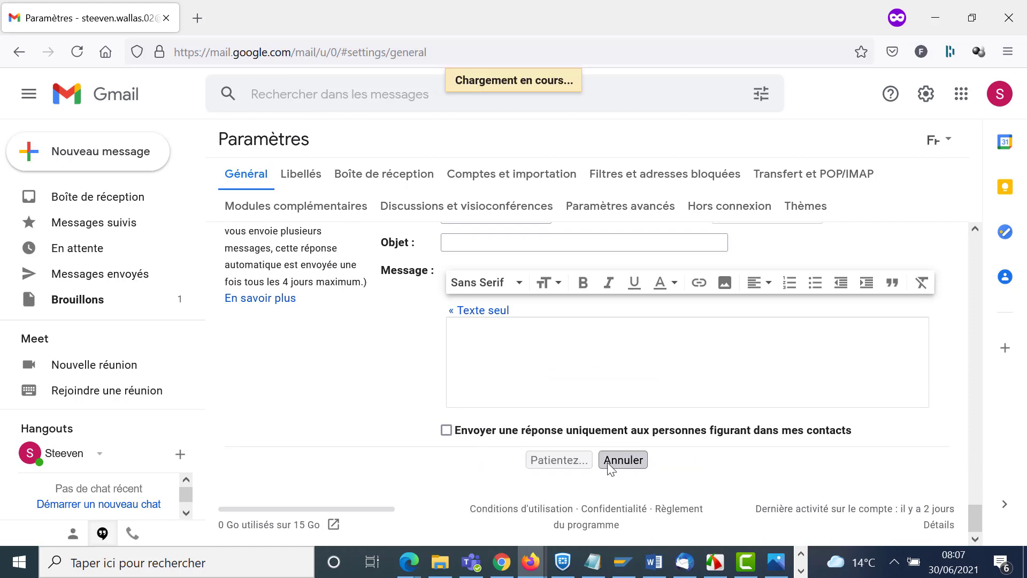
- Send yourself an email with subject 'test signature' and body 'Bonjour, Test.'
click(102, 171)
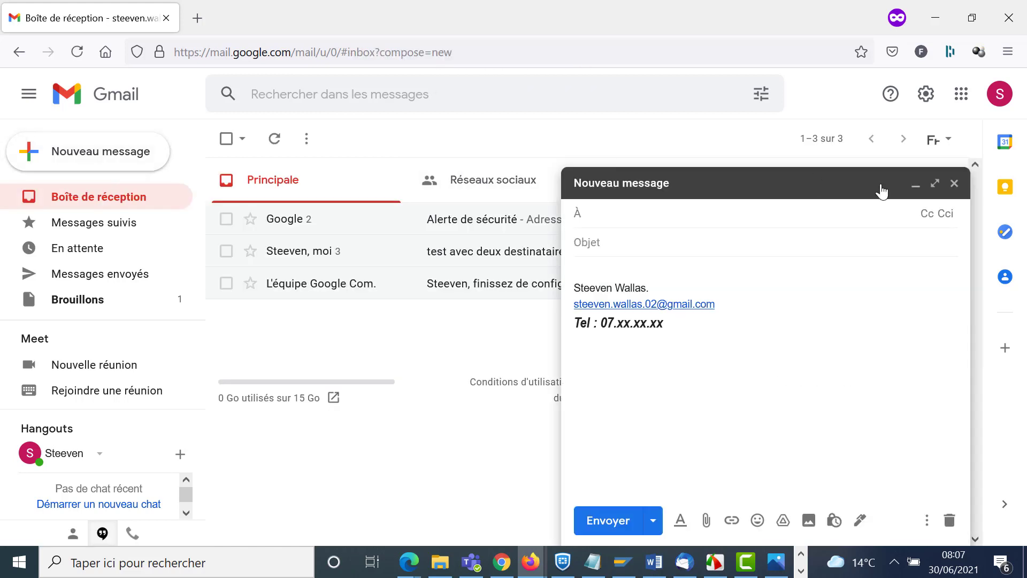
text(stee)
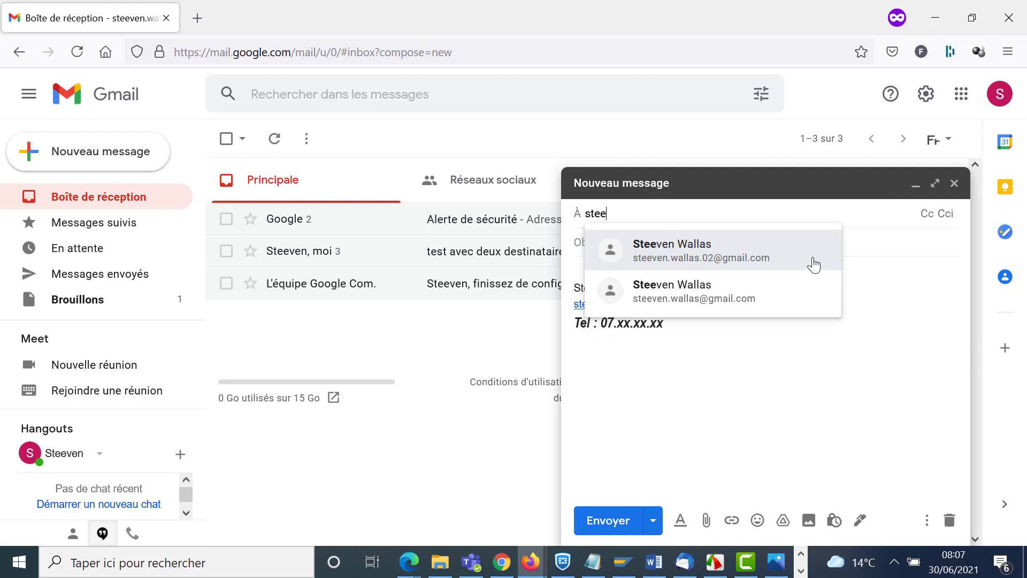
click(813, 265)
click(697, 238)
text(test)
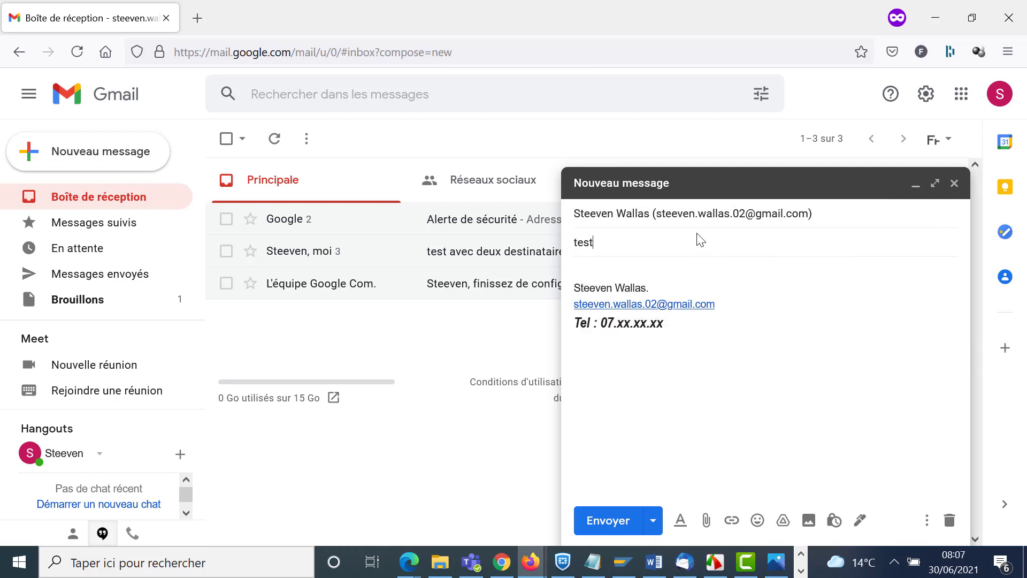
text( signature)
click(592, 269)
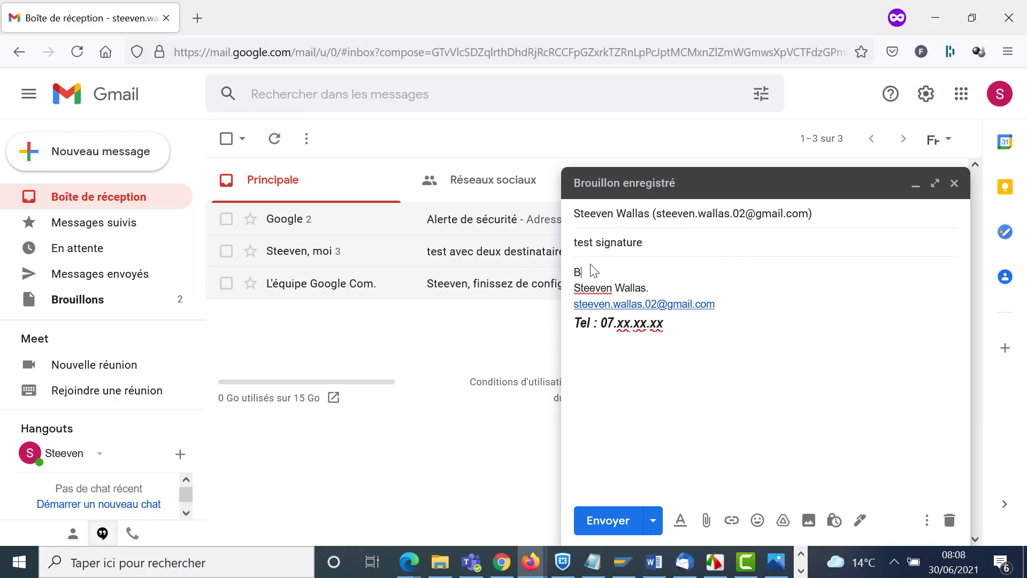
text(Bonjour,)
key(Return)
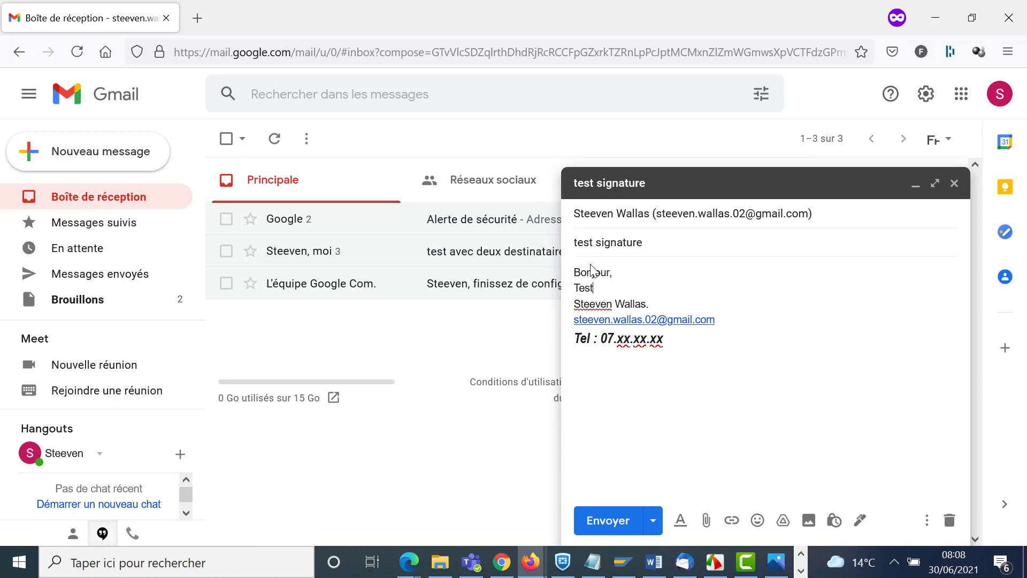
click(599, 525)
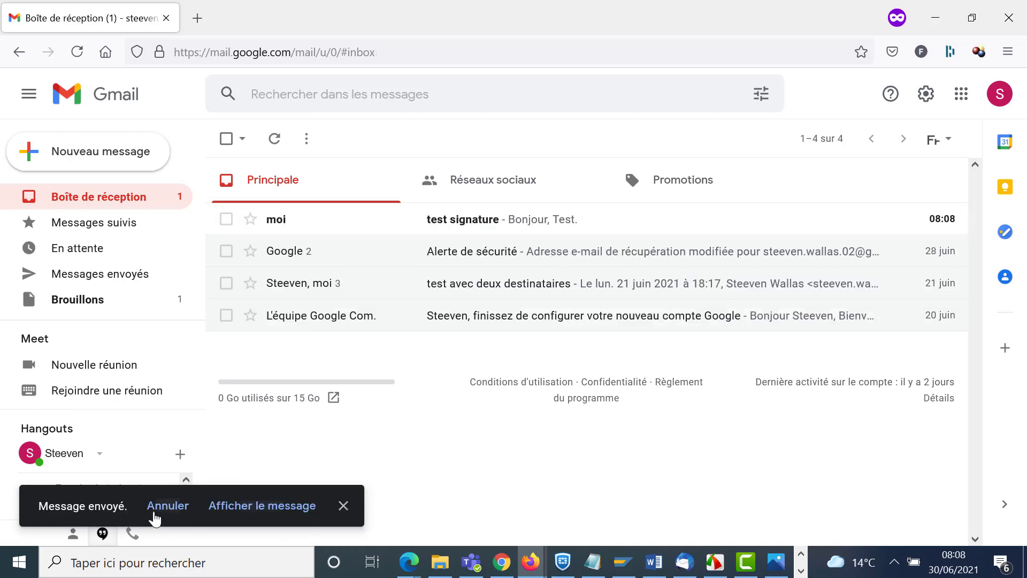
- Open the sent 'test signature' email and check the signature inserted in a reply
click(459, 231)
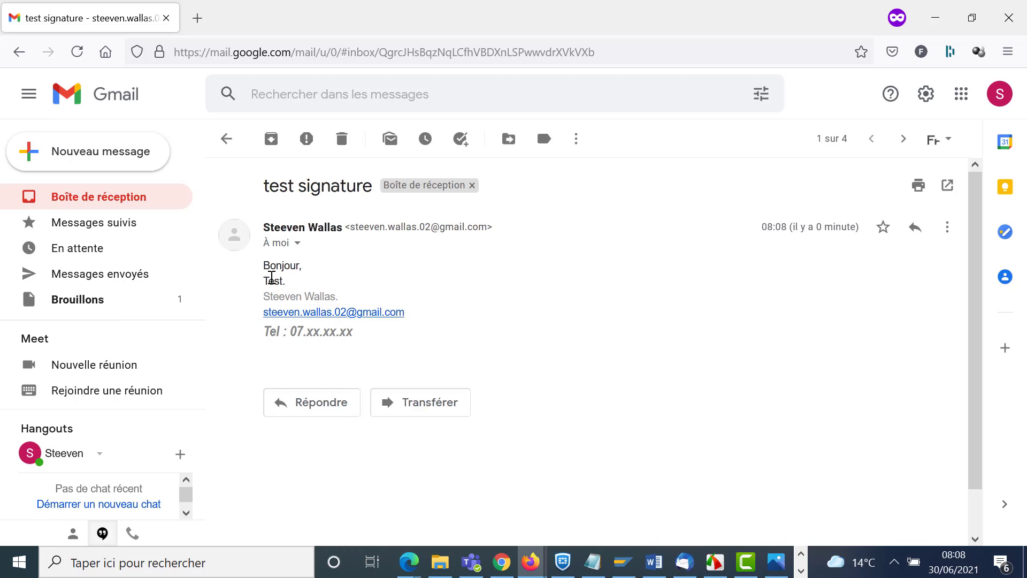
click(323, 413)
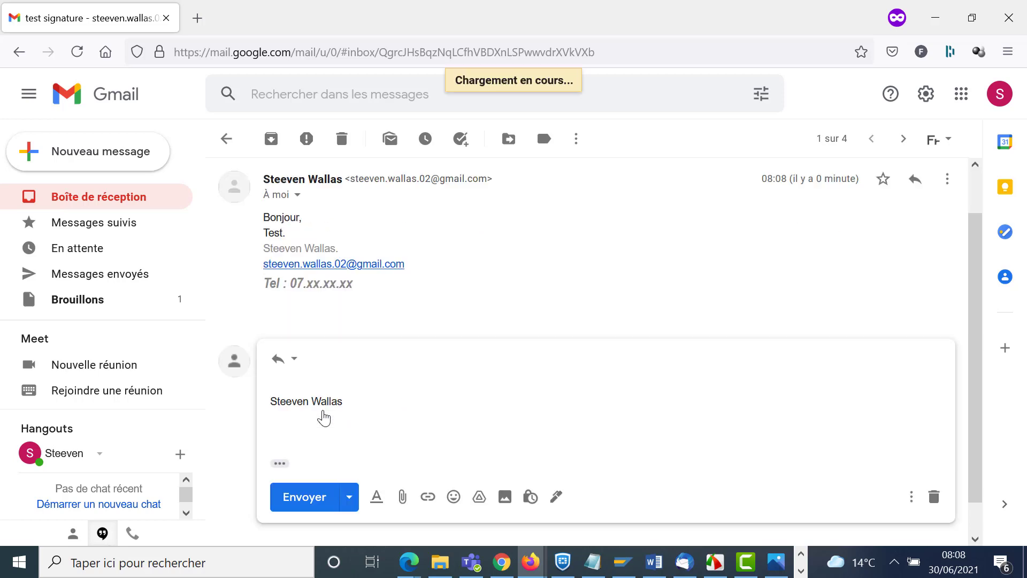
drag(351, 395, 248, 386)
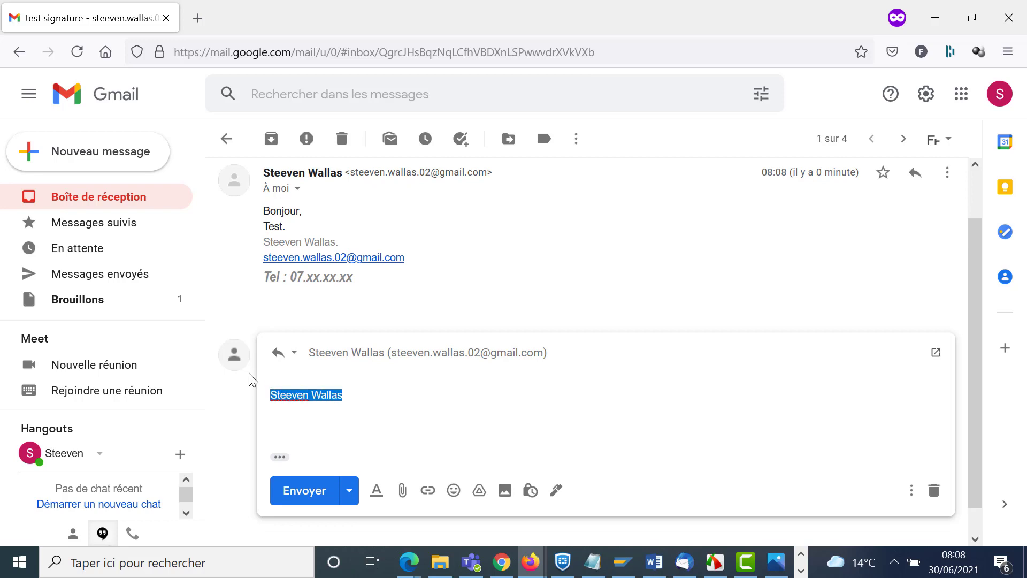
click(301, 376)
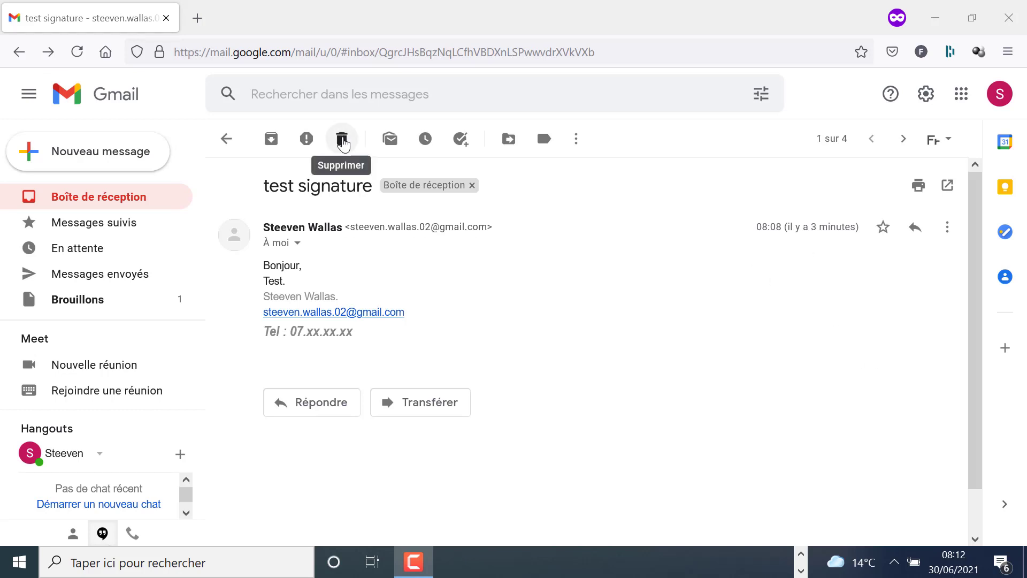
- Trash the 'test signature' conversation twice, undoing the deletion each time
click(343, 142)
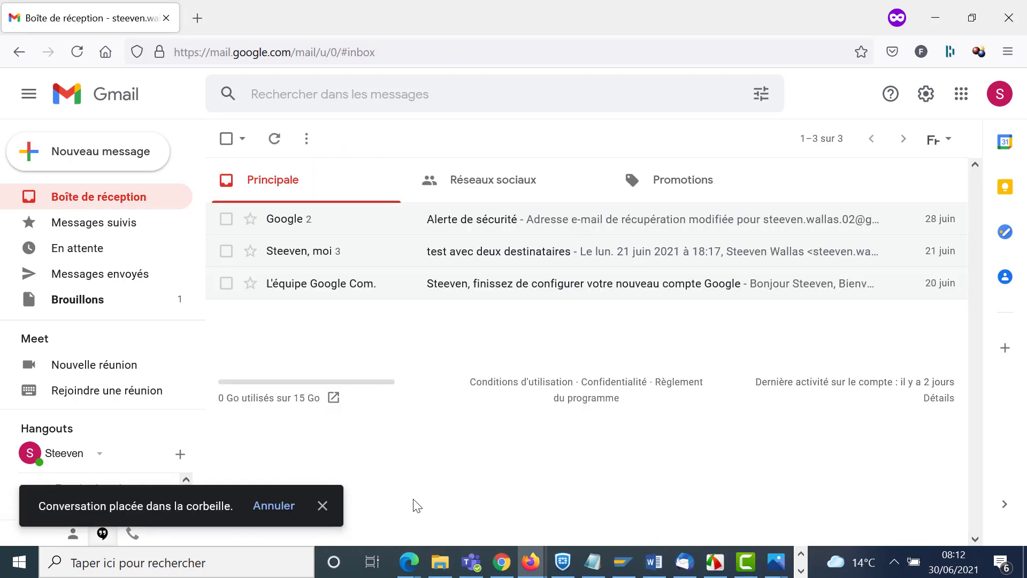
click(291, 508)
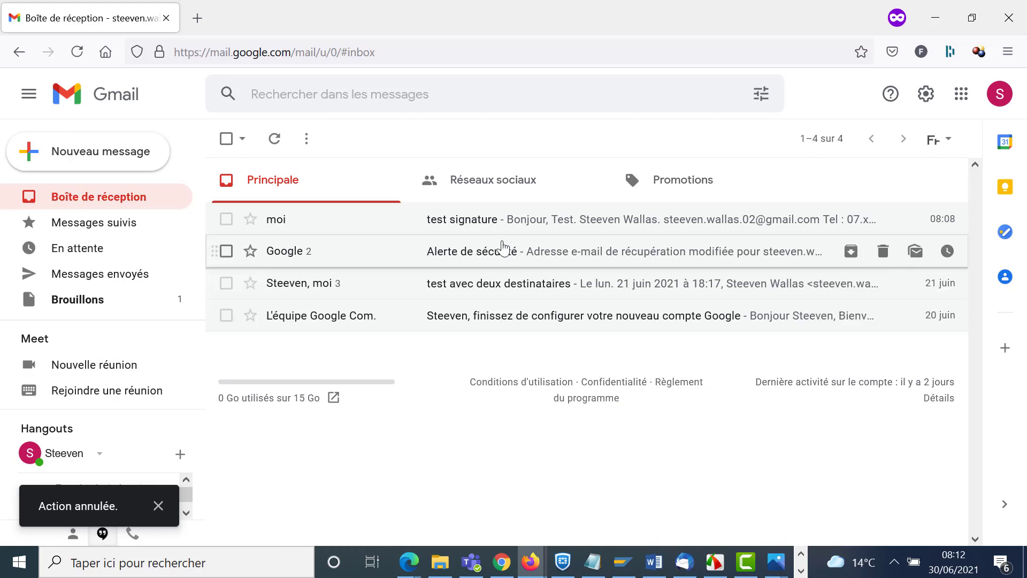
click(227, 218)
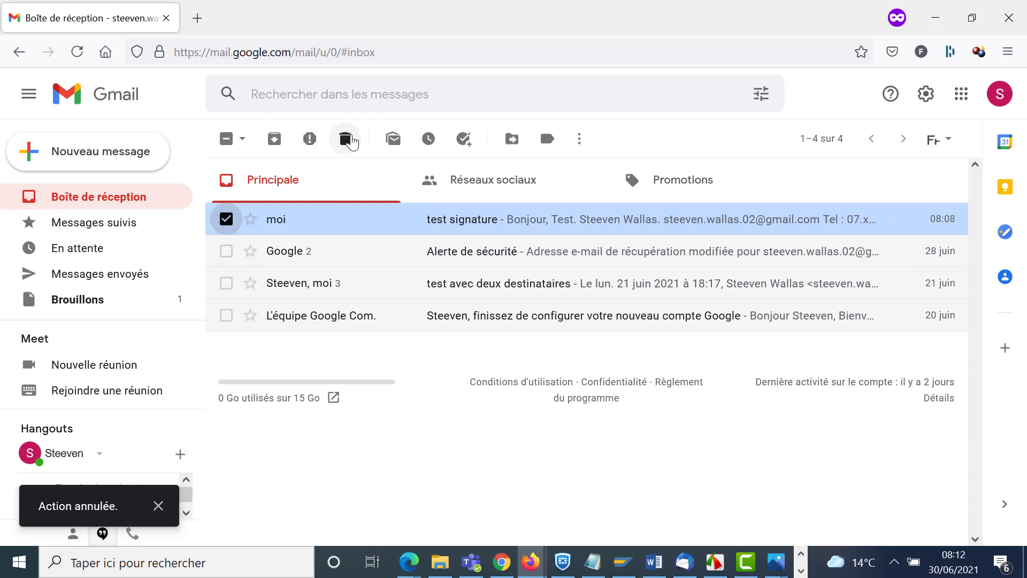
click(349, 146)
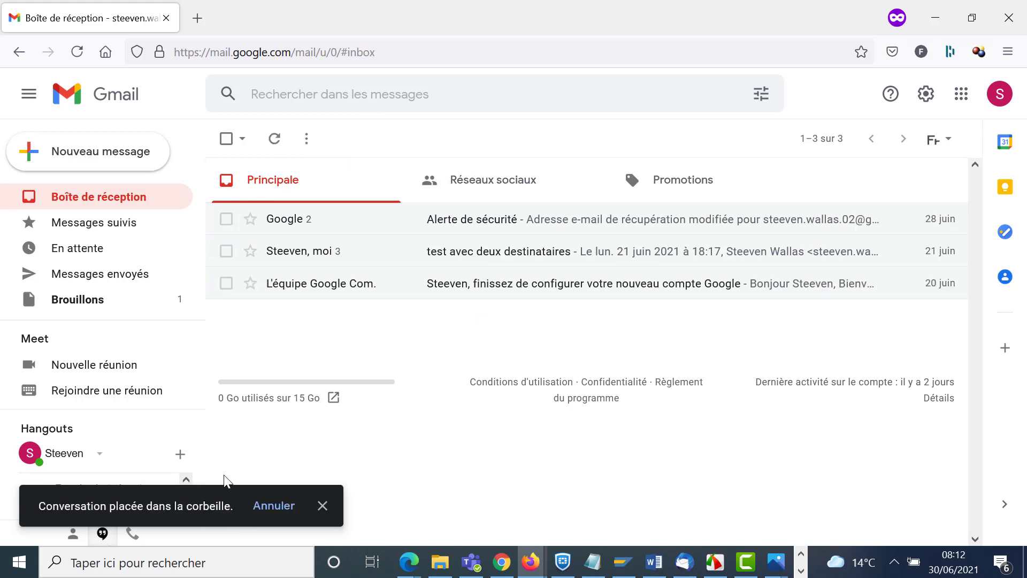
click(274, 506)
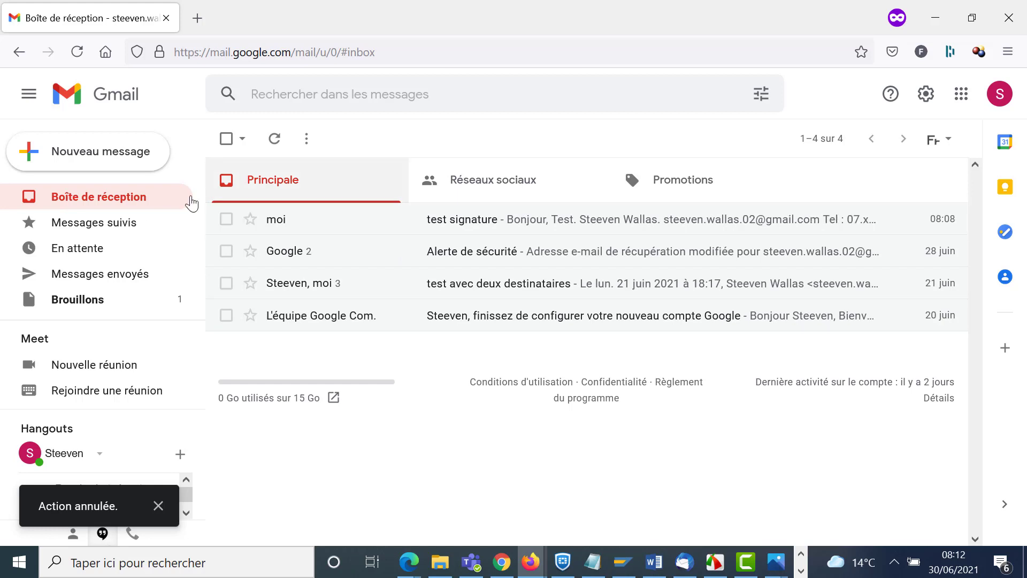
- Check the Brouillons folder, then return to the inbox
click(75, 306)
scroll(115, 260, down, 1)
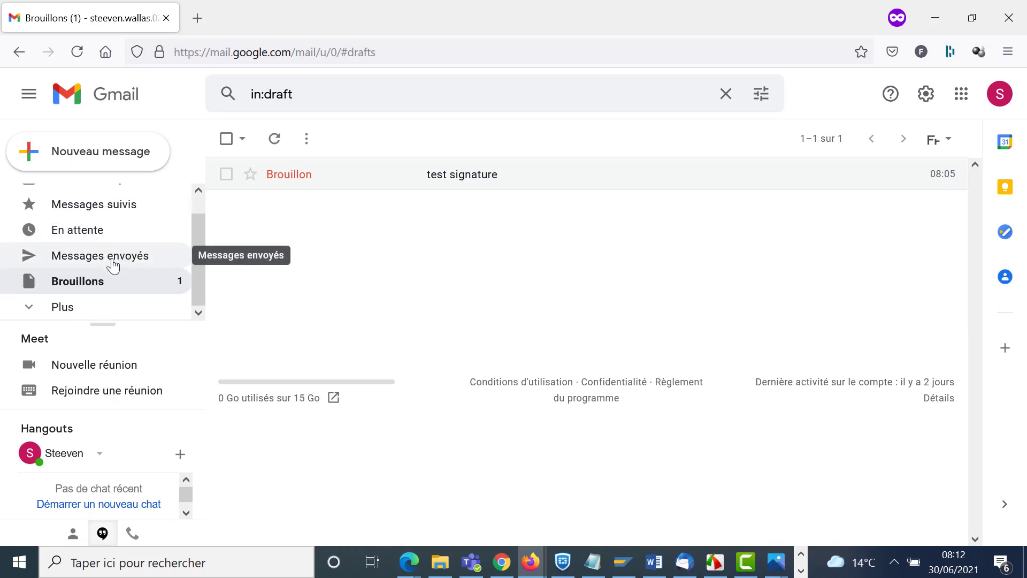
scroll(139, 209, up, 1)
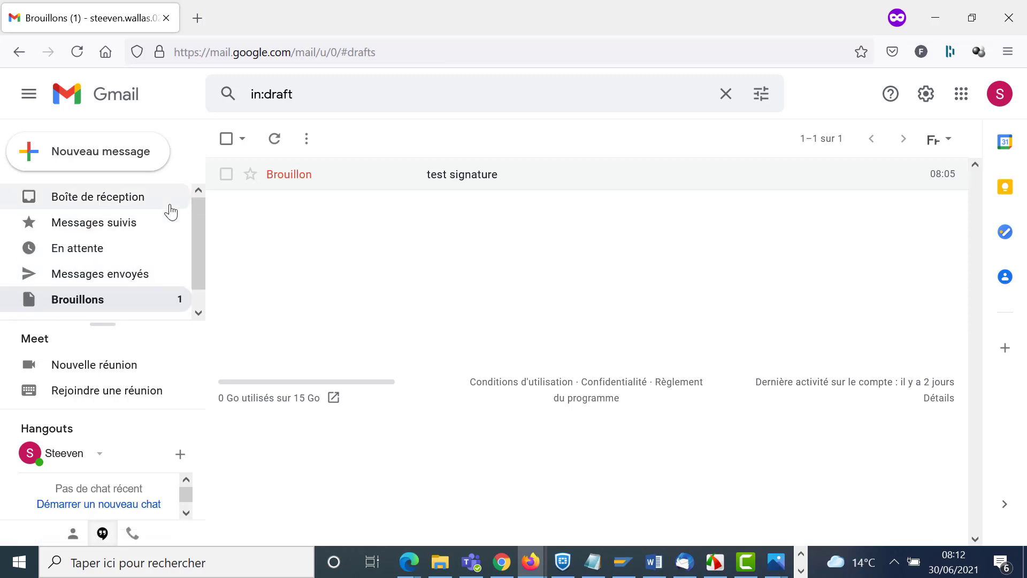
click(101, 197)
- Delete the 'test signature' conversation again and confirm it appears in Corbeille under Plus
click(225, 220)
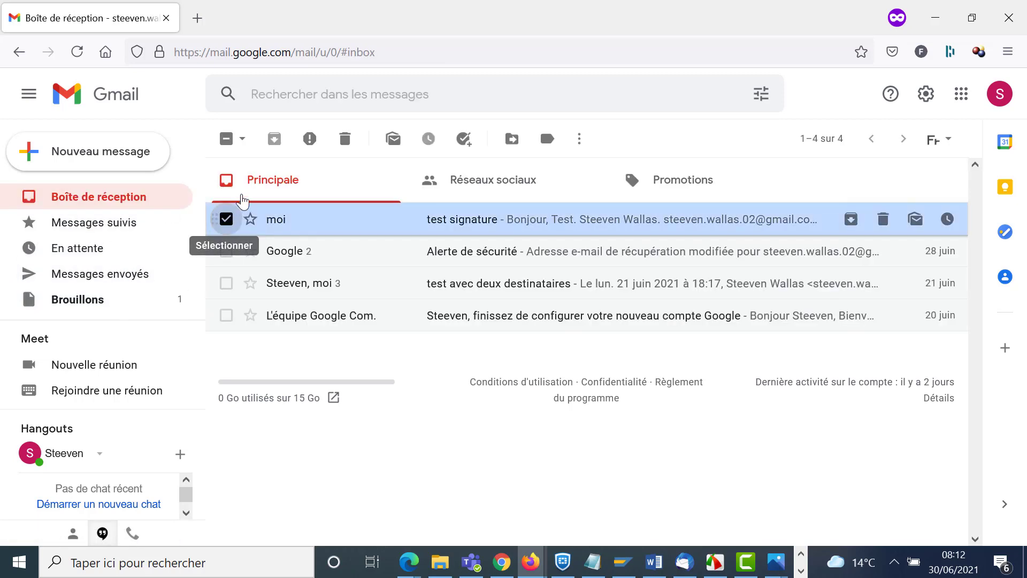
click(344, 138)
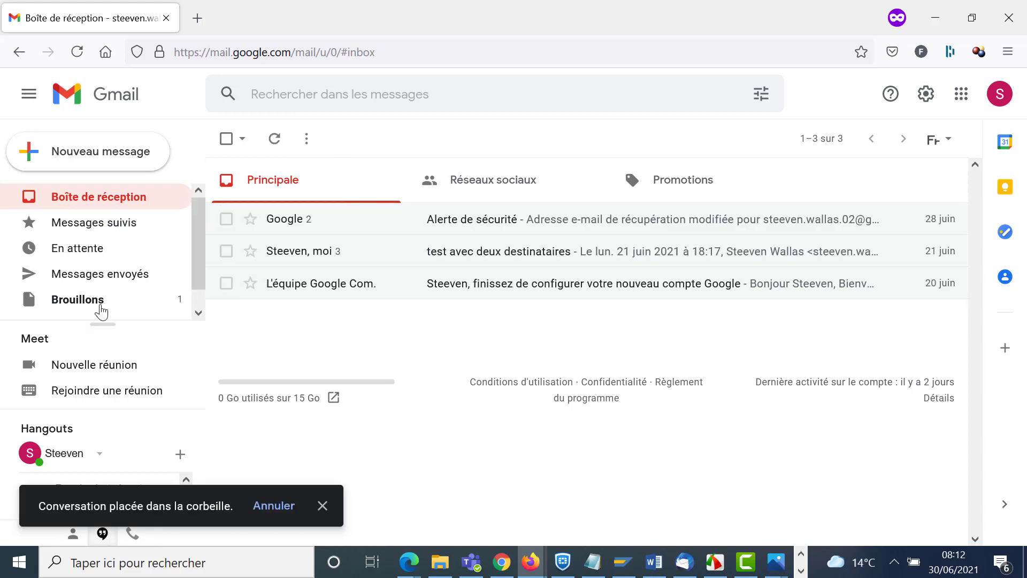
scroll(107, 283, down, 1)
click(50, 309)
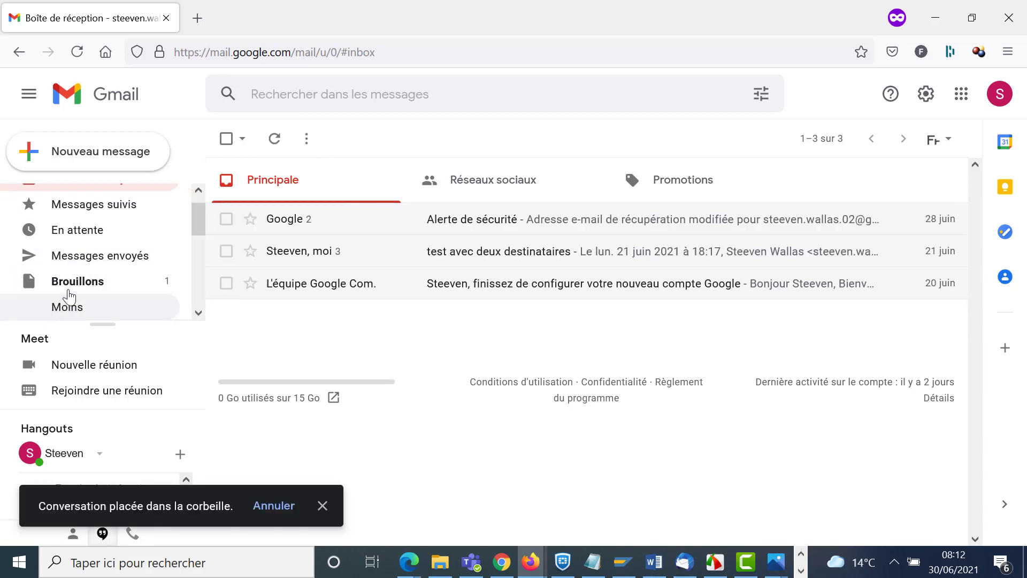
scroll(73, 292, down, 3)
click(94, 230)
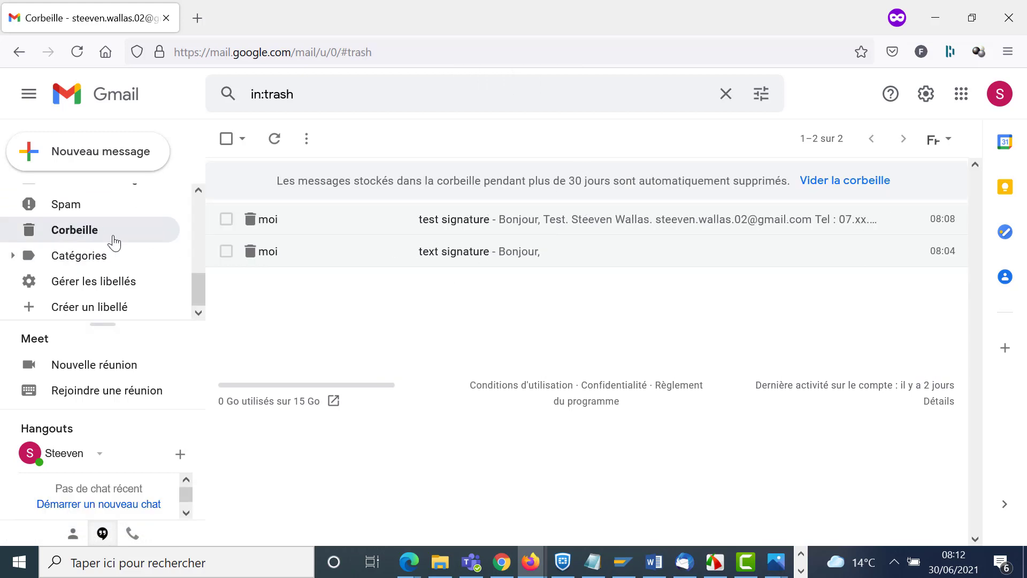
scroll(115, 249, up, 4)
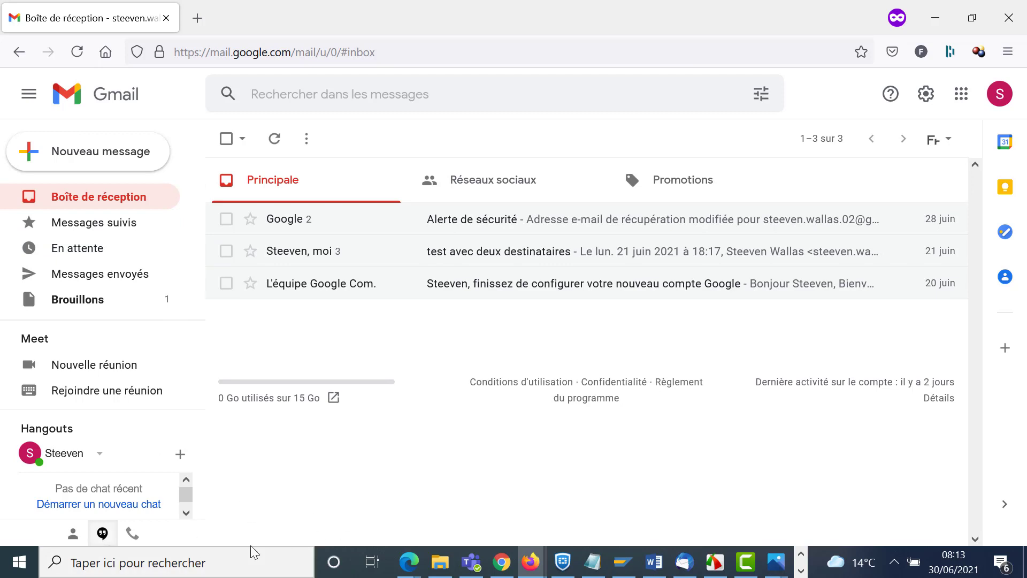
- Change Délai d'annulation d'envoi from 5 to 10 seconds in the full settings and save
click(930, 95)
click(843, 184)
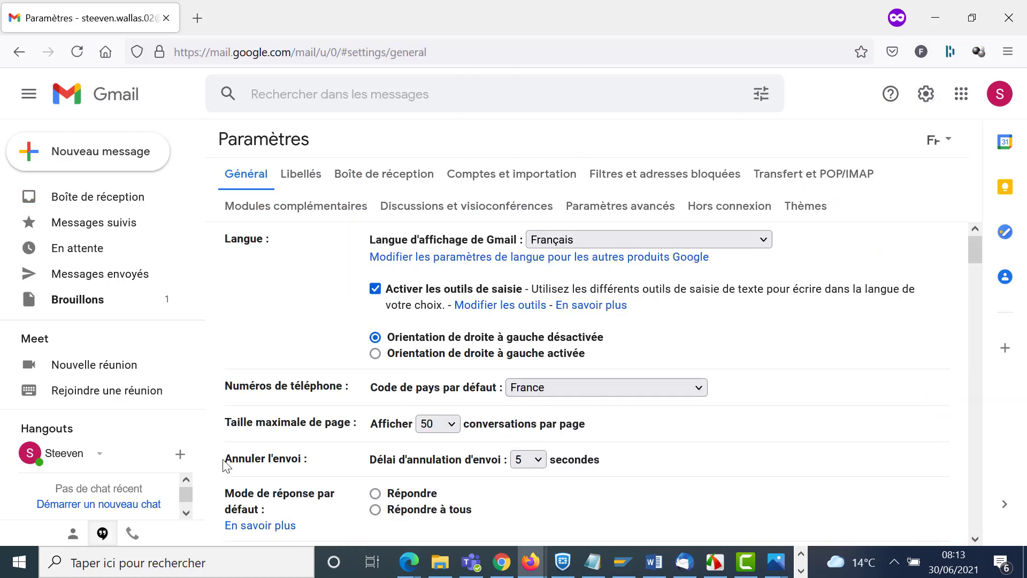
drag(225, 459, 308, 460)
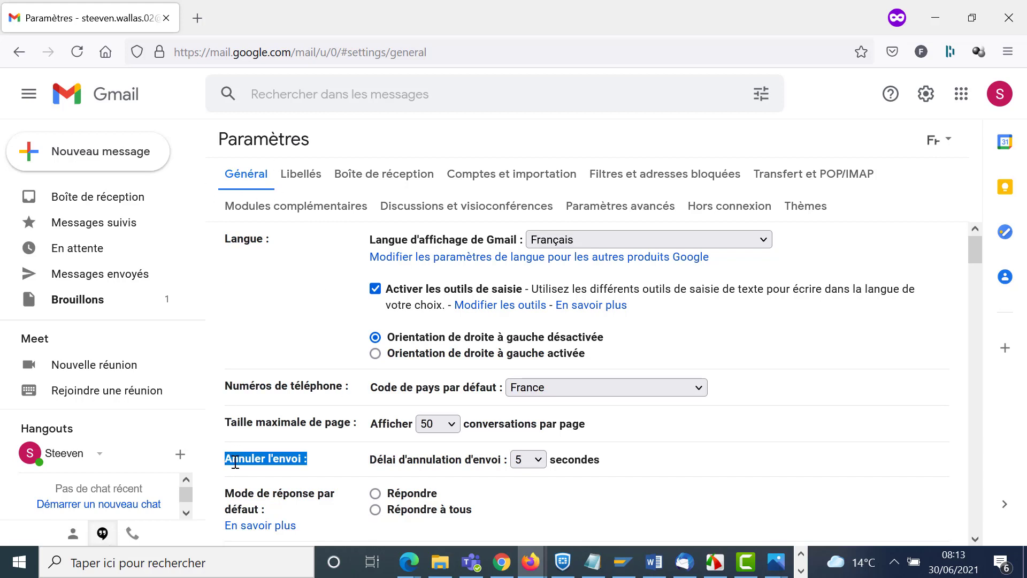
click(544, 463)
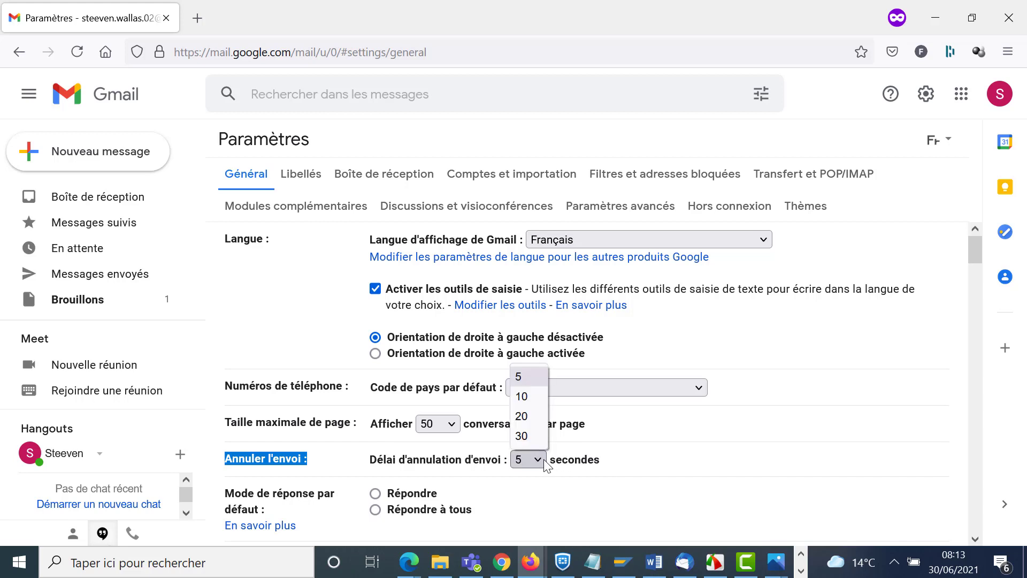
click(527, 399)
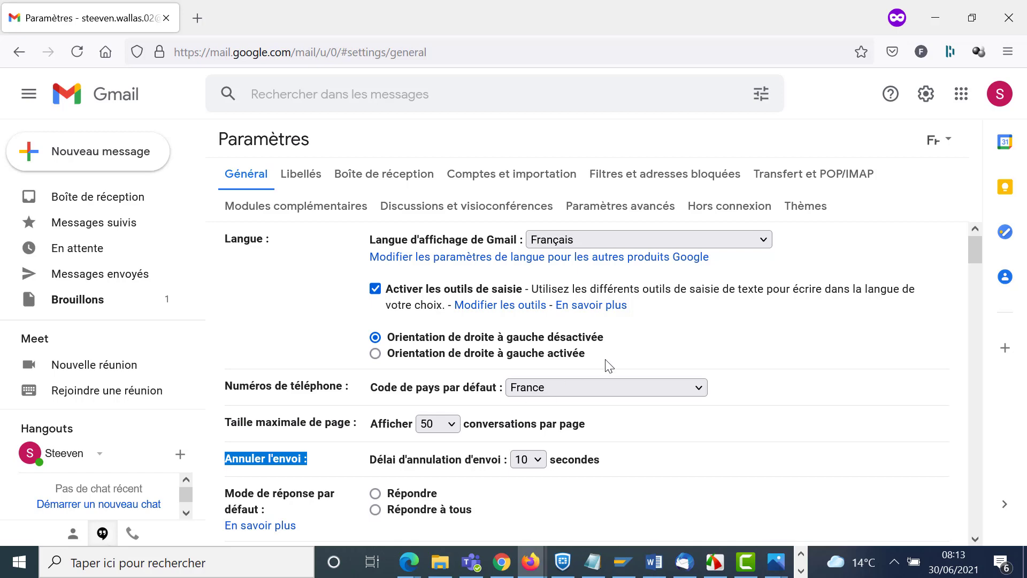
scroll(620, 361, down, 20)
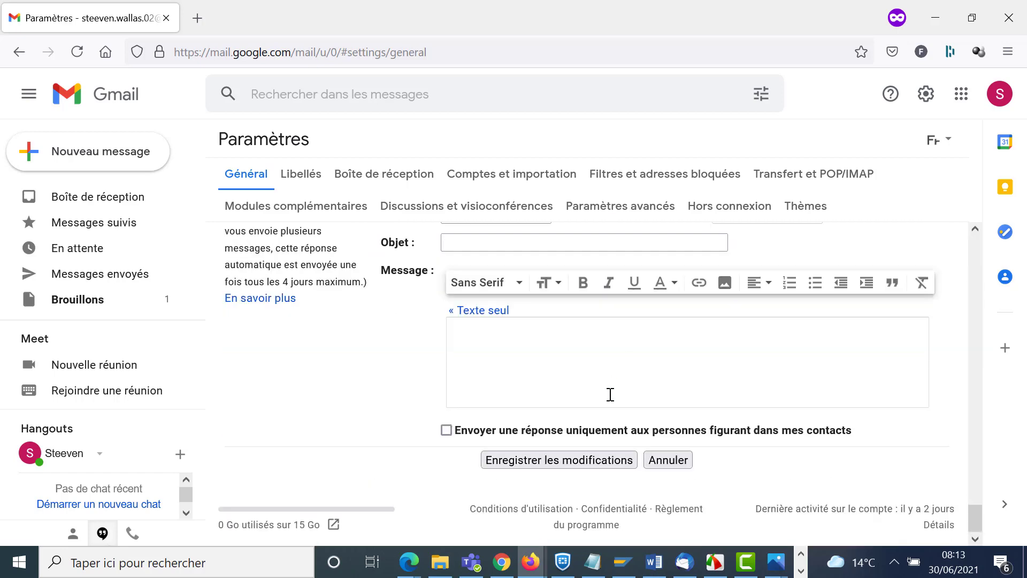
click(598, 461)
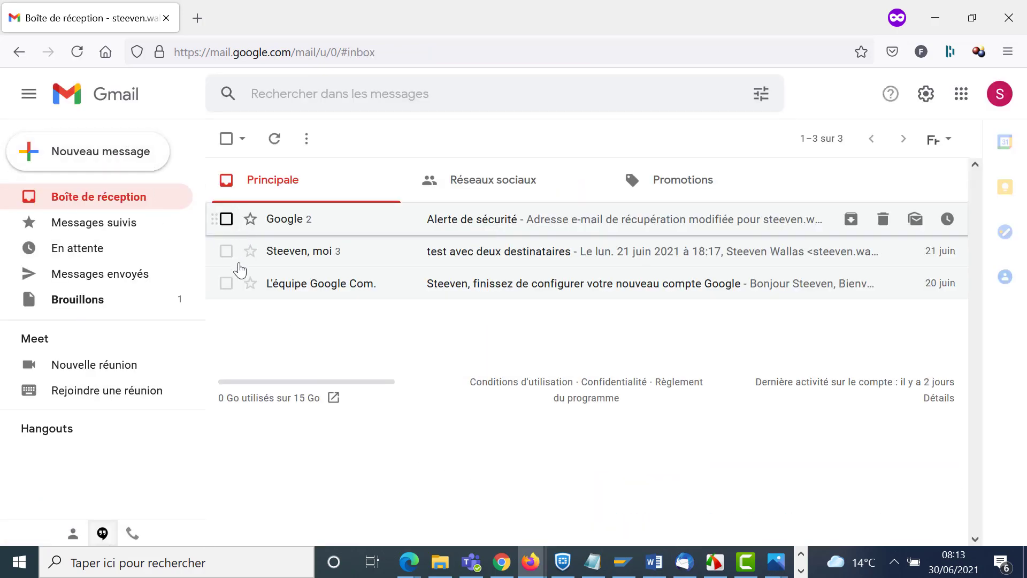
- Delete Google's 'Alerte de sécurité' conversation from the inbox
click(226, 219)
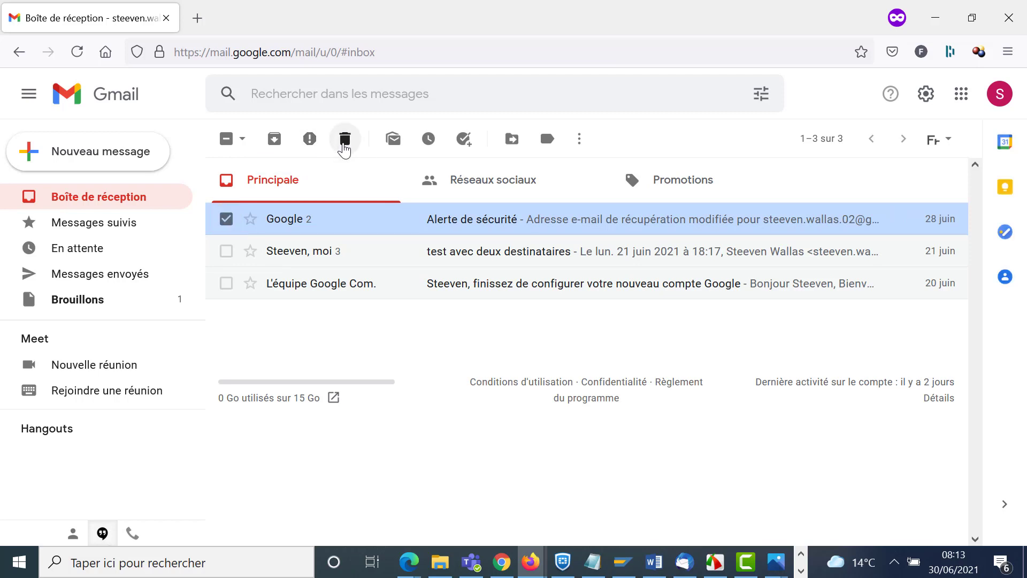
click(344, 139)
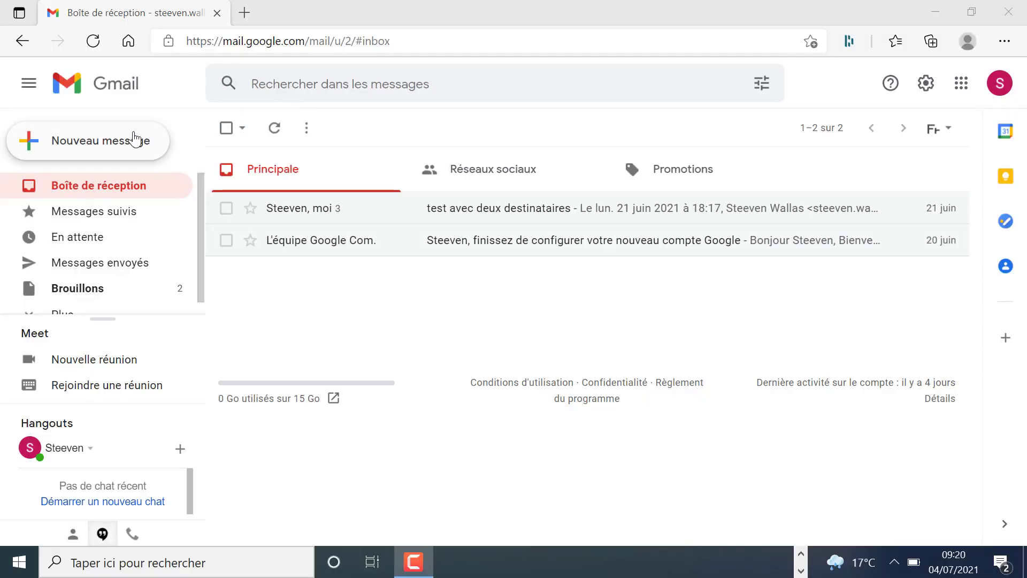
- Start a new draft with the greeting 'Bonjour,' followed by a new line
click(133, 140)
click(612, 271)
text(Bonj)
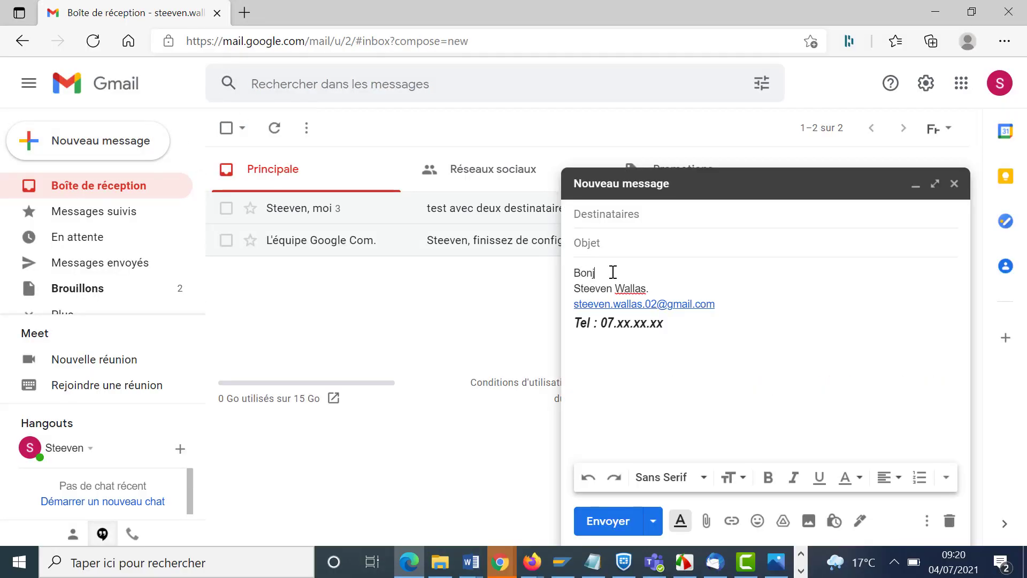
text(our,)
key(Return)
- Format 'Bonjour,' in the Large font at Grande size and close the draft
drag(620, 273, 571, 275)
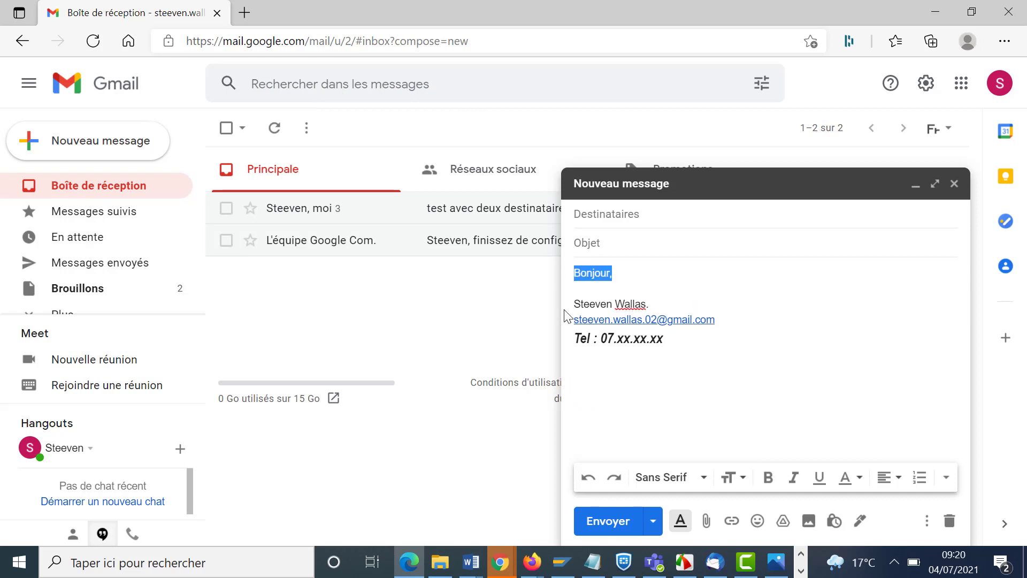
click(702, 478)
click(703, 325)
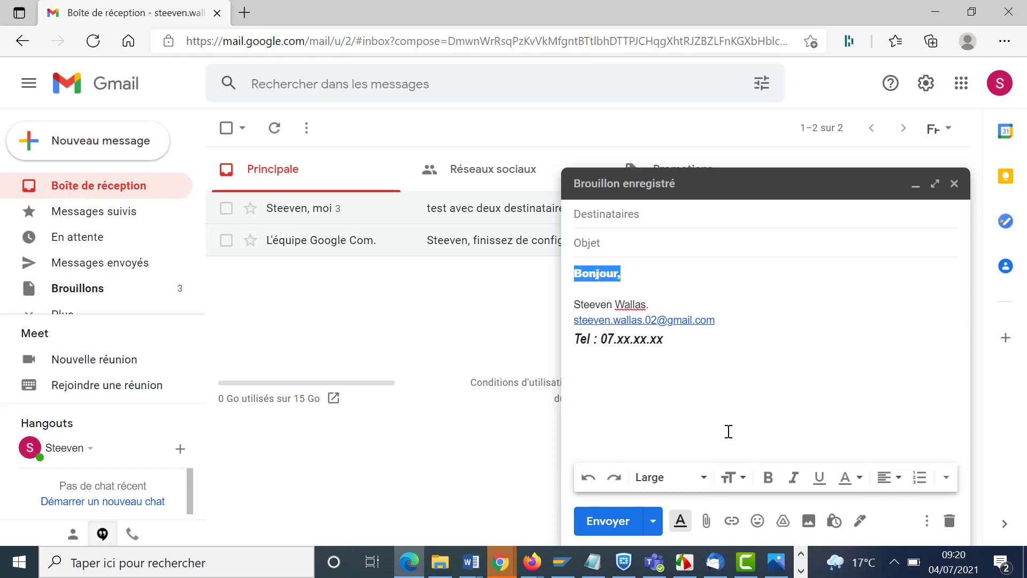
click(732, 478)
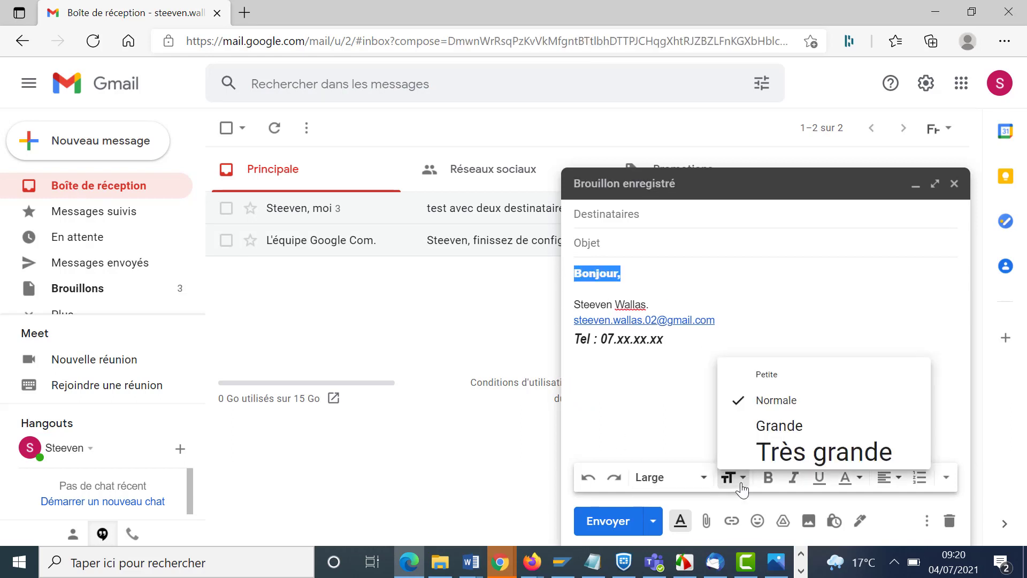
click(777, 424)
click(670, 296)
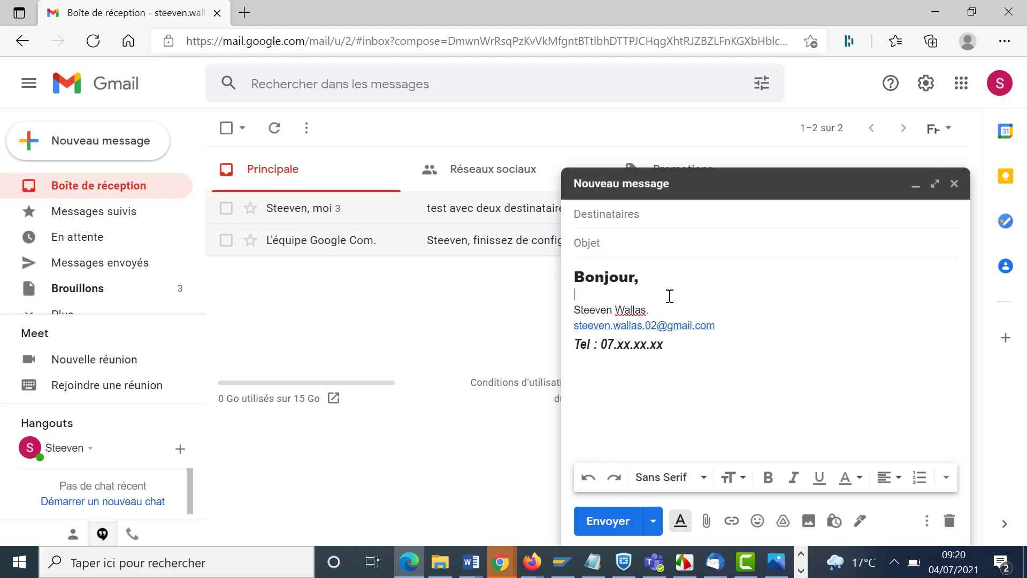
key(Escape)
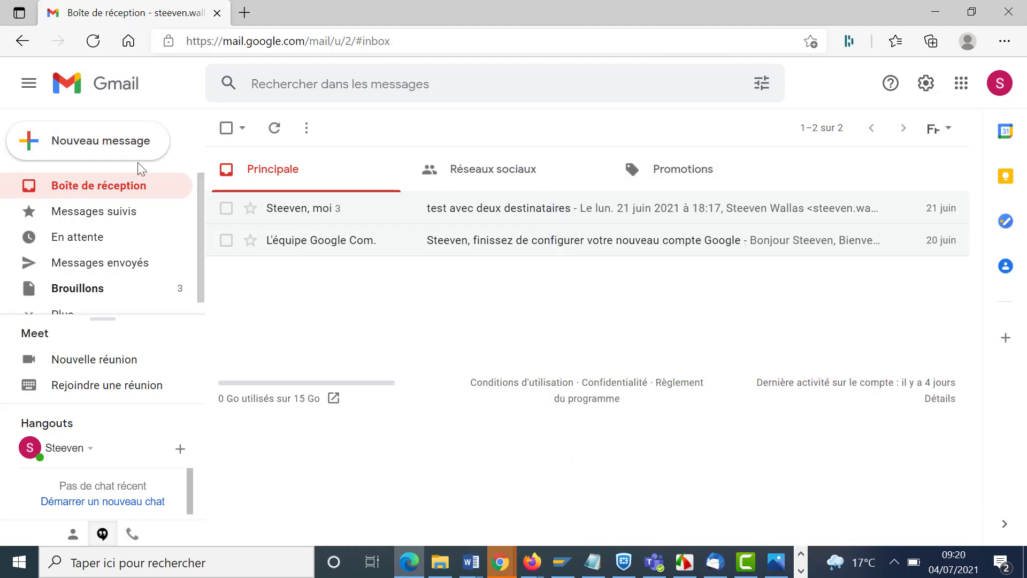
- Set the default text style to Large font, Grande size and dark blue, then save
click(926, 83)
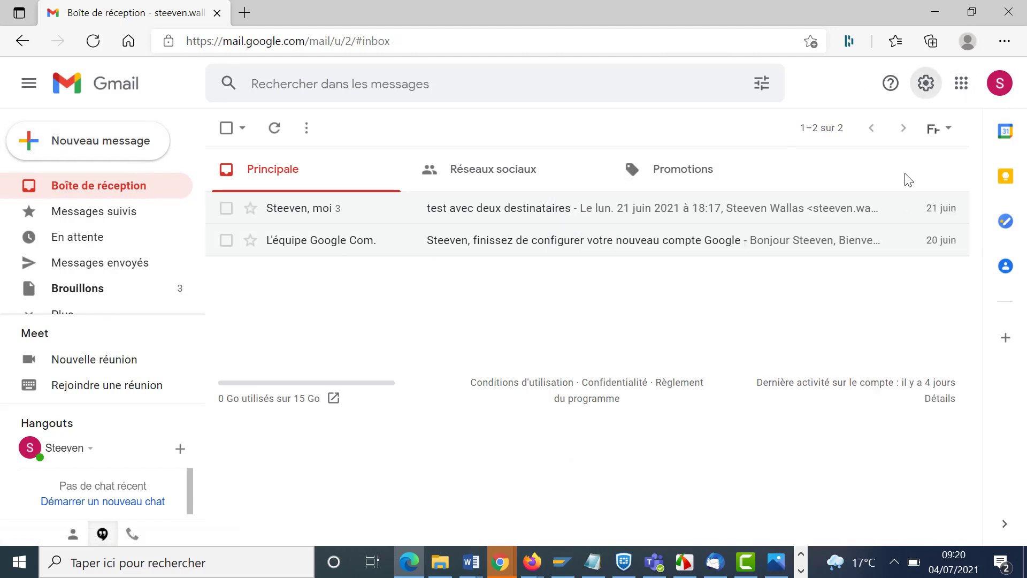
click(862, 170)
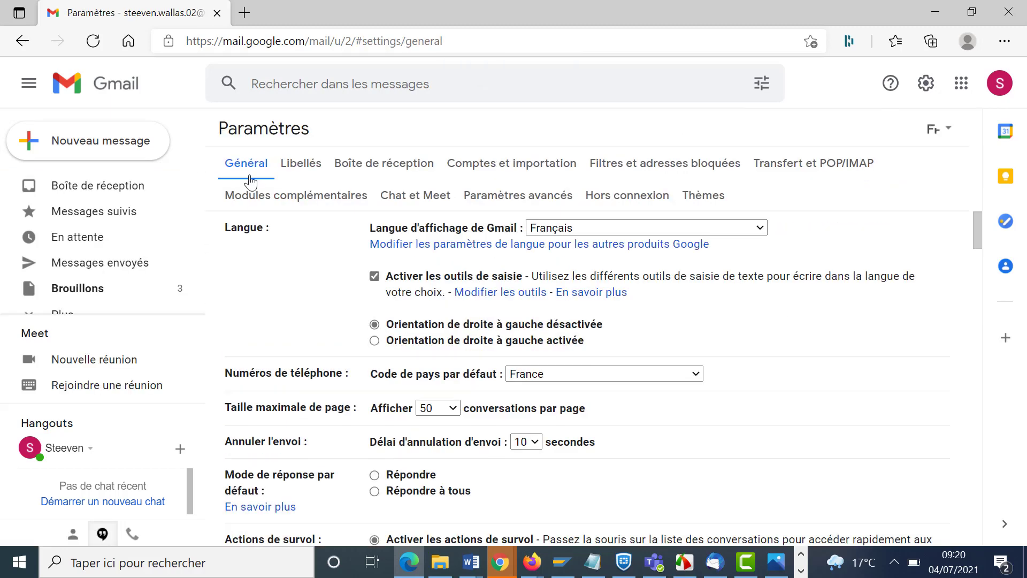
scroll(396, 356, down, 6)
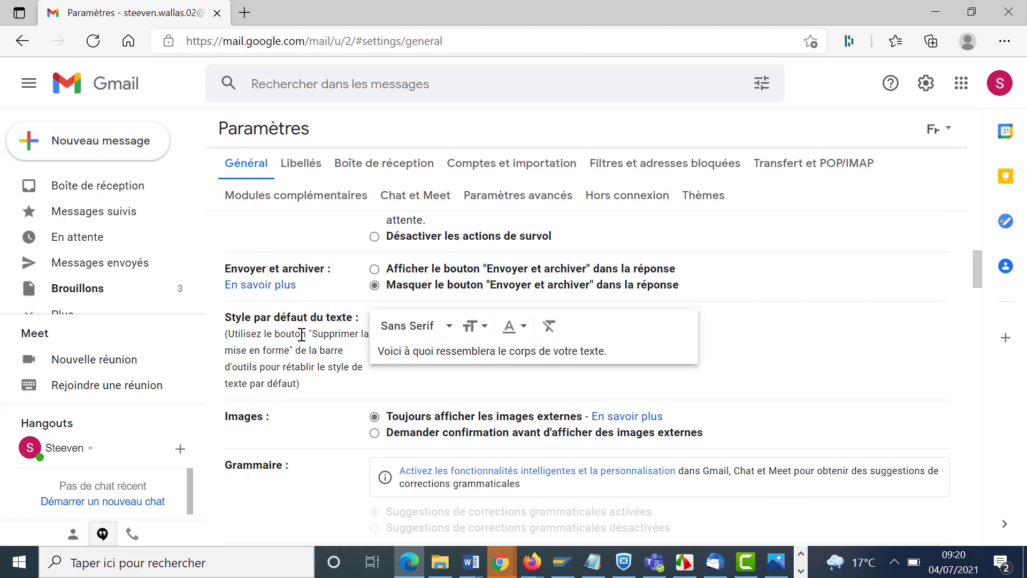
scroll(447, 332, down, 2)
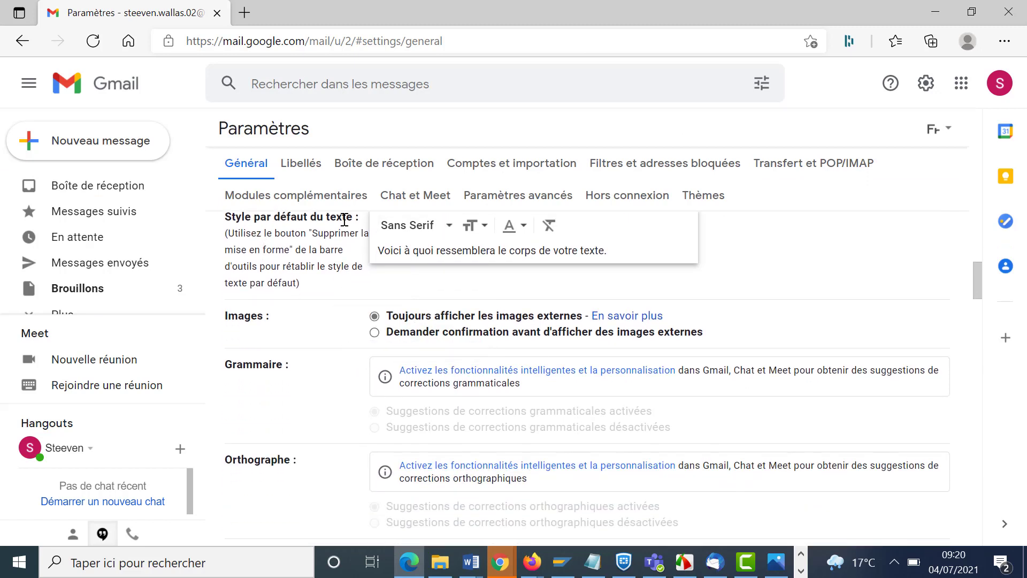
click(449, 227)
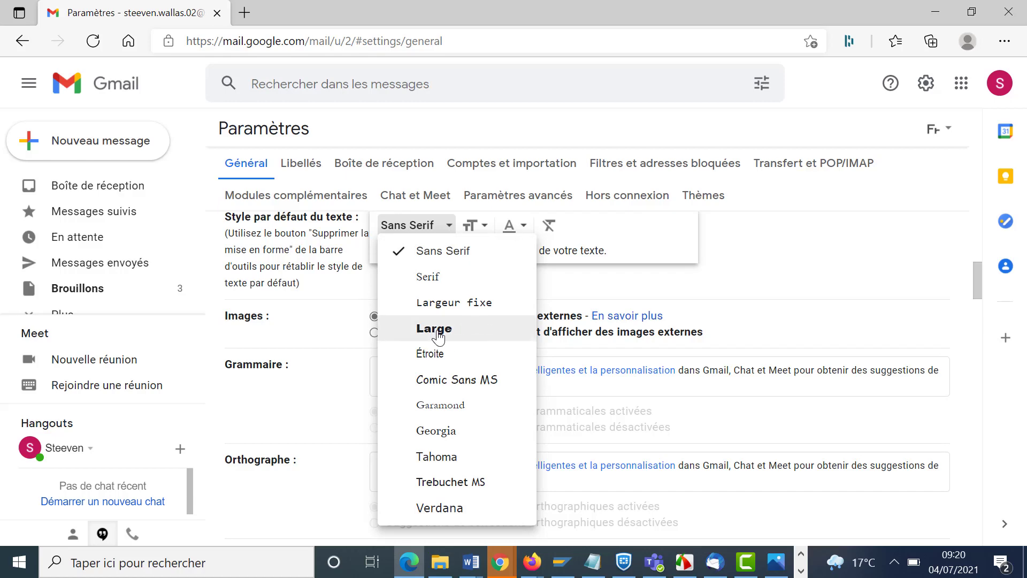
click(437, 331)
click(473, 226)
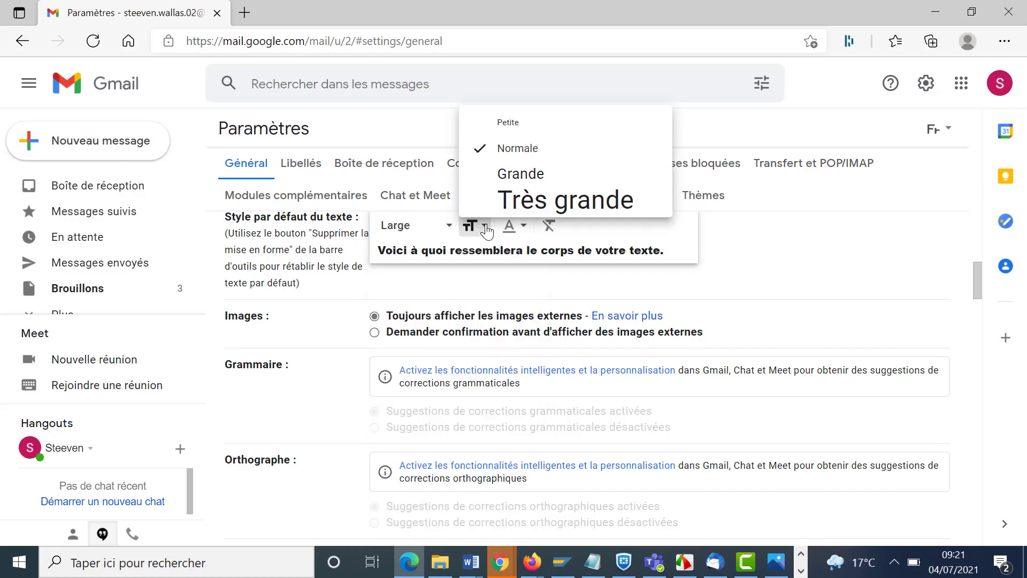
click(507, 182)
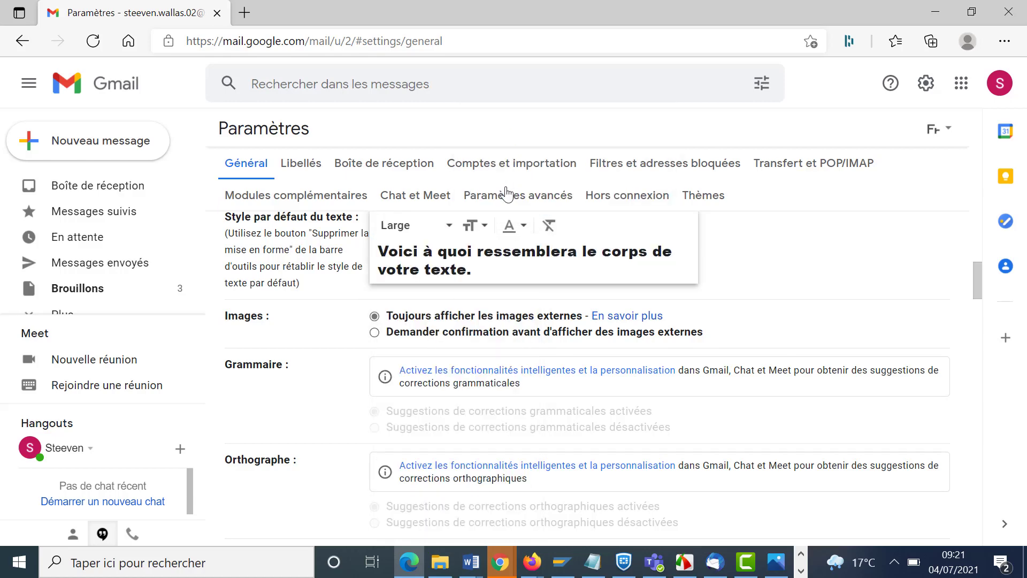
click(523, 228)
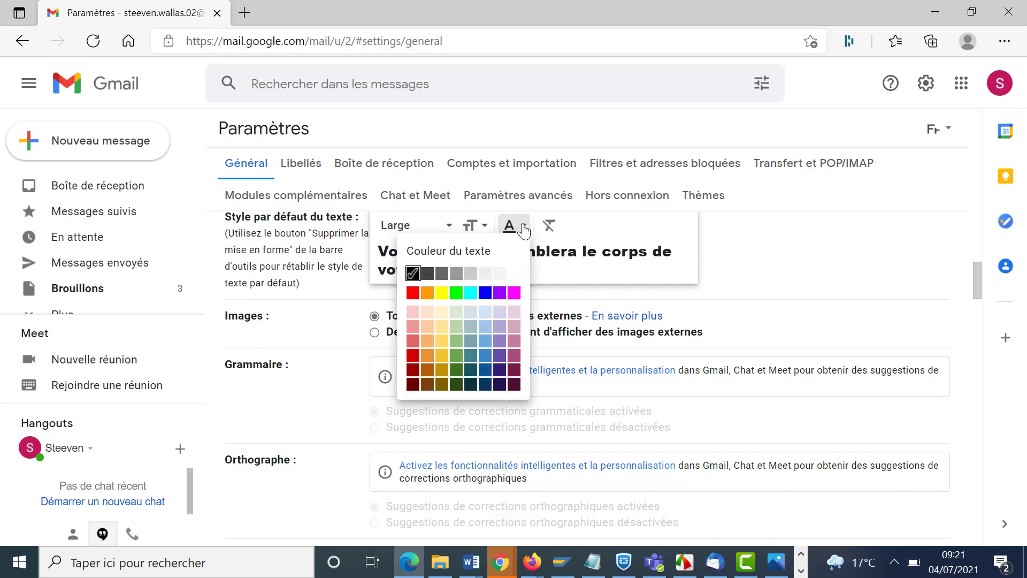
click(485, 369)
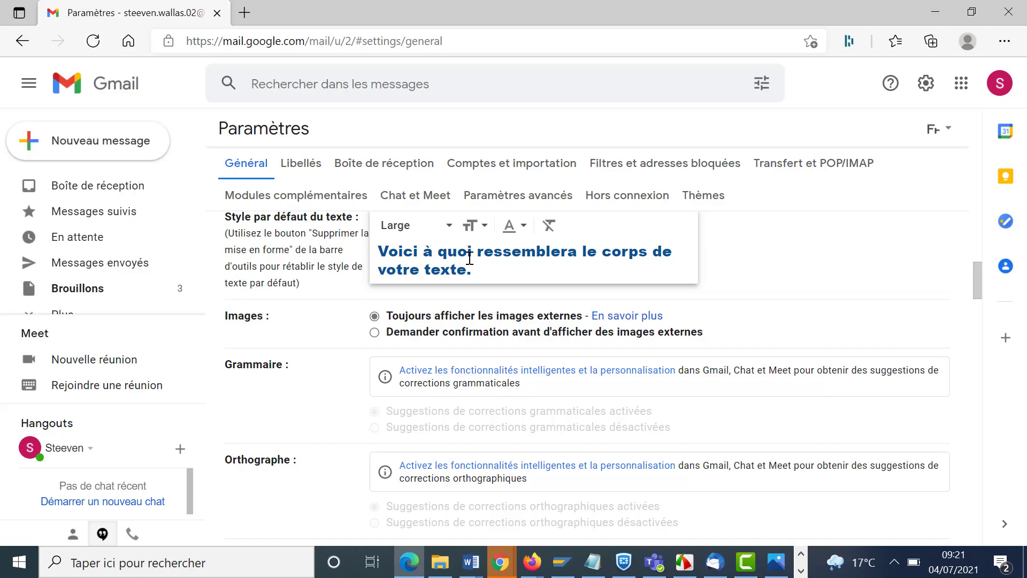
scroll(488, 351, down, 20)
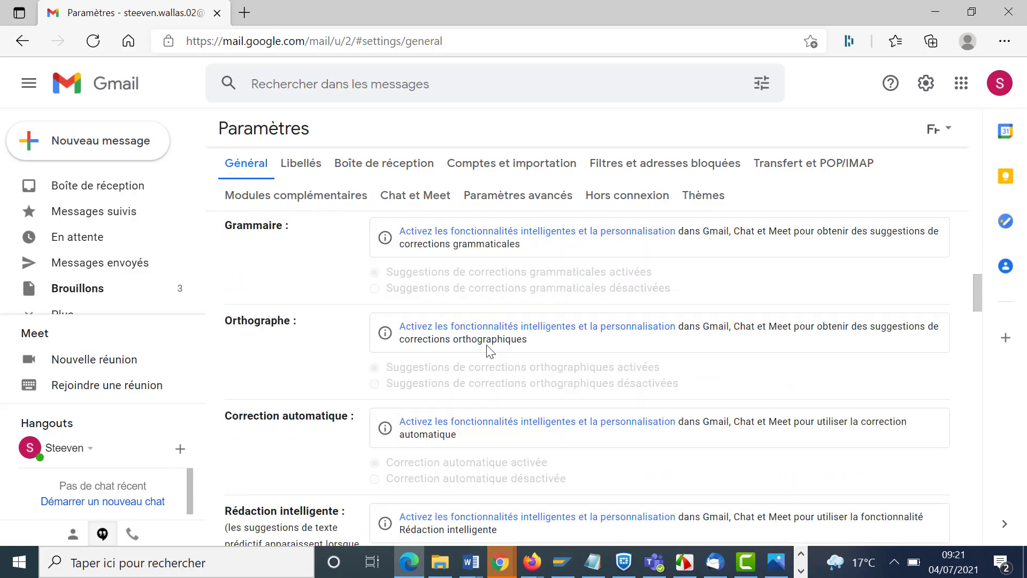
scroll(488, 350, down, 15)
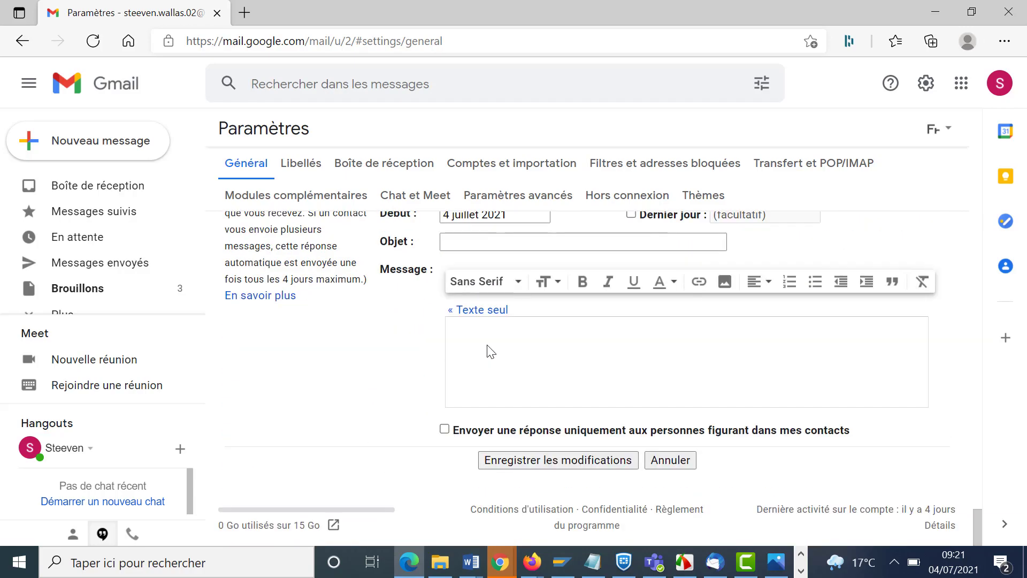
click(584, 458)
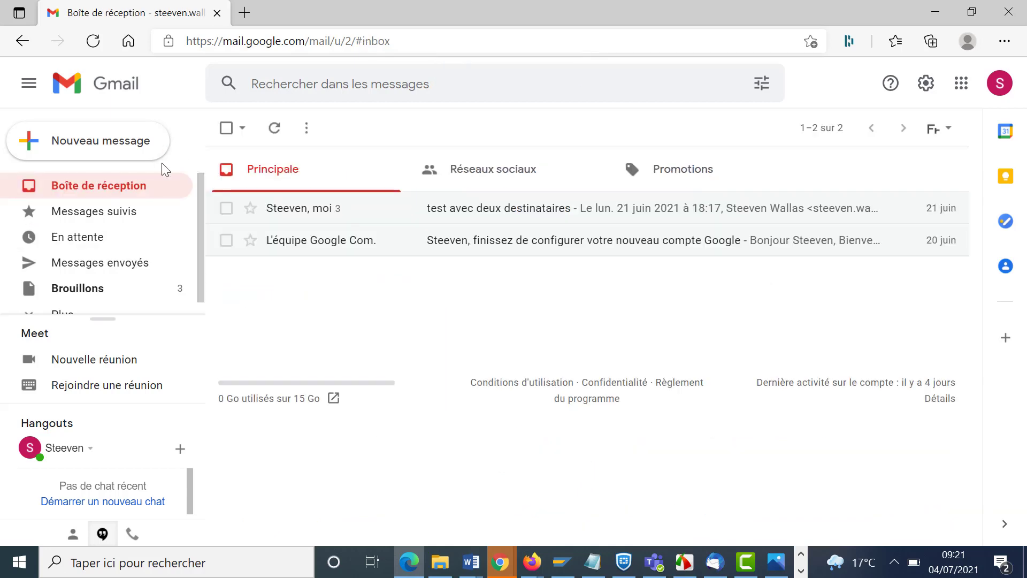
- Start a new draft typing 'Bonjour,' and a new line in the large blue default style
click(127, 141)
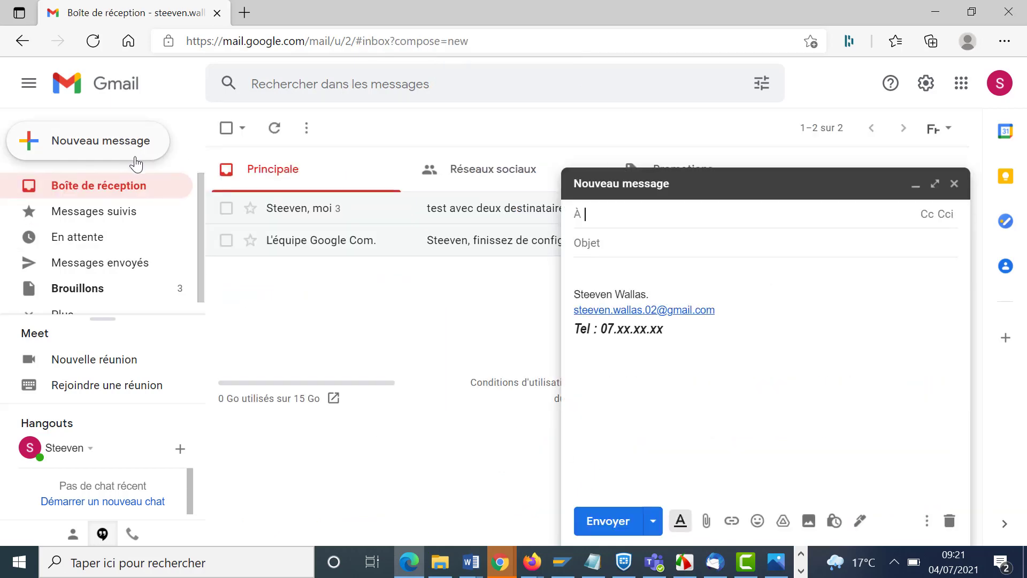
click(617, 272)
text(Bonjour)
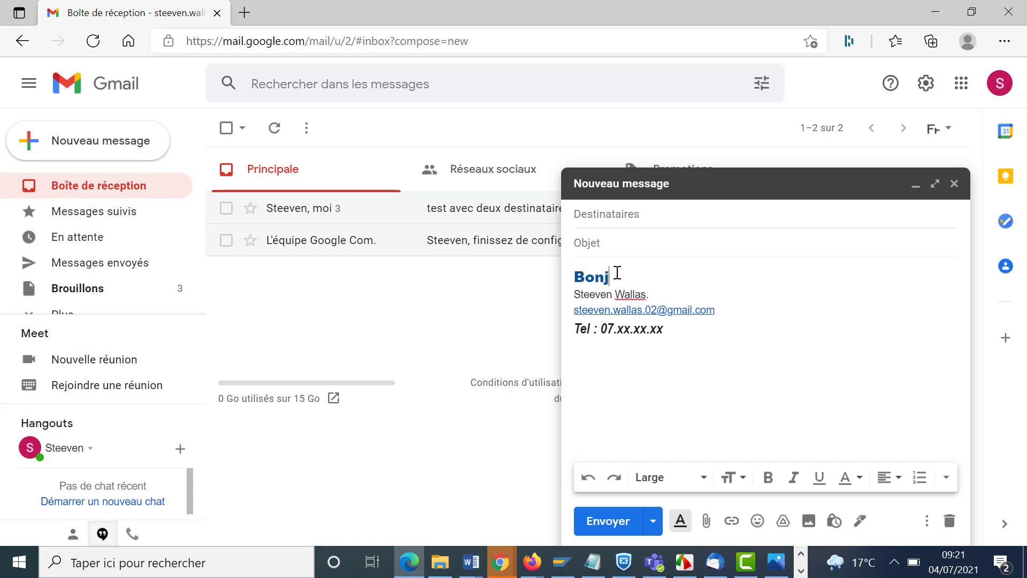
text(,)
key(Return)
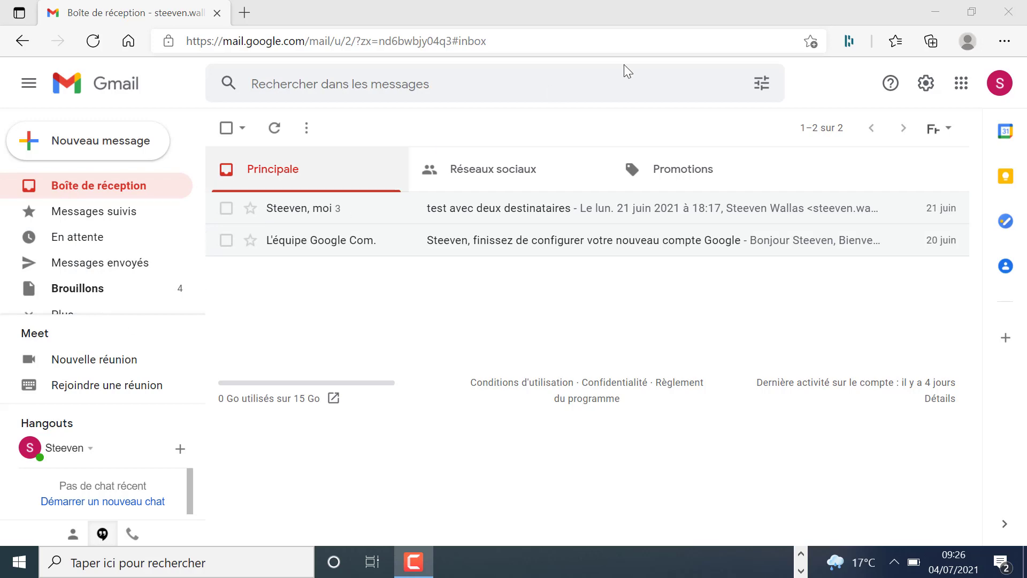
- In Chat et Meet, switch to Google Chat on the right, hide Visioconférences, and save
click(938, 89)
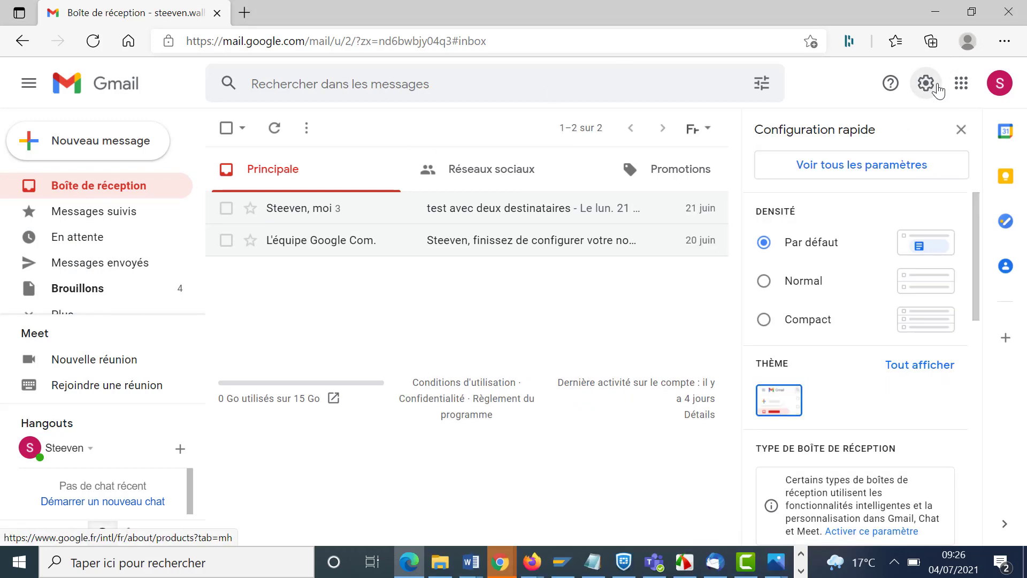
click(885, 160)
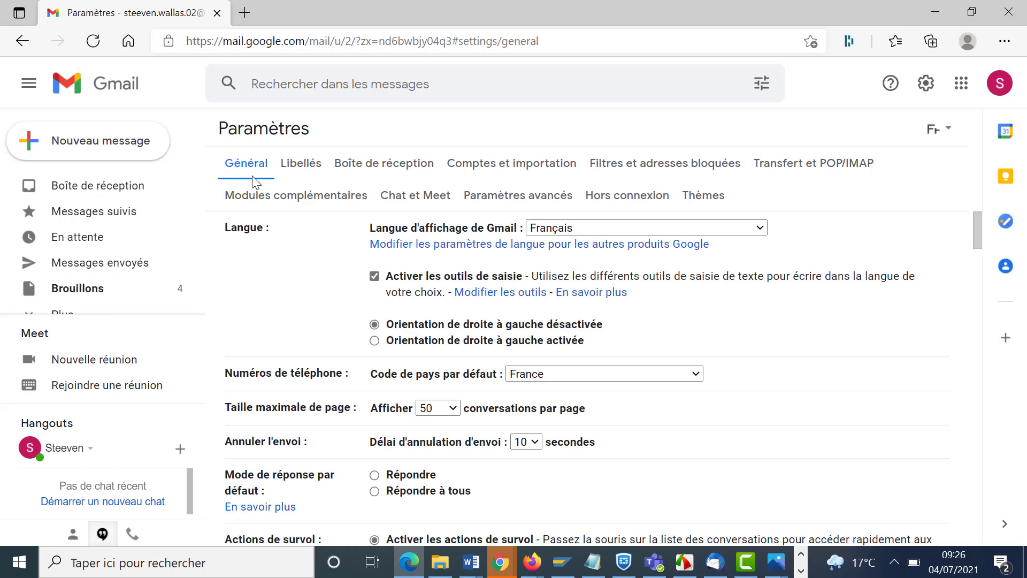
click(425, 206)
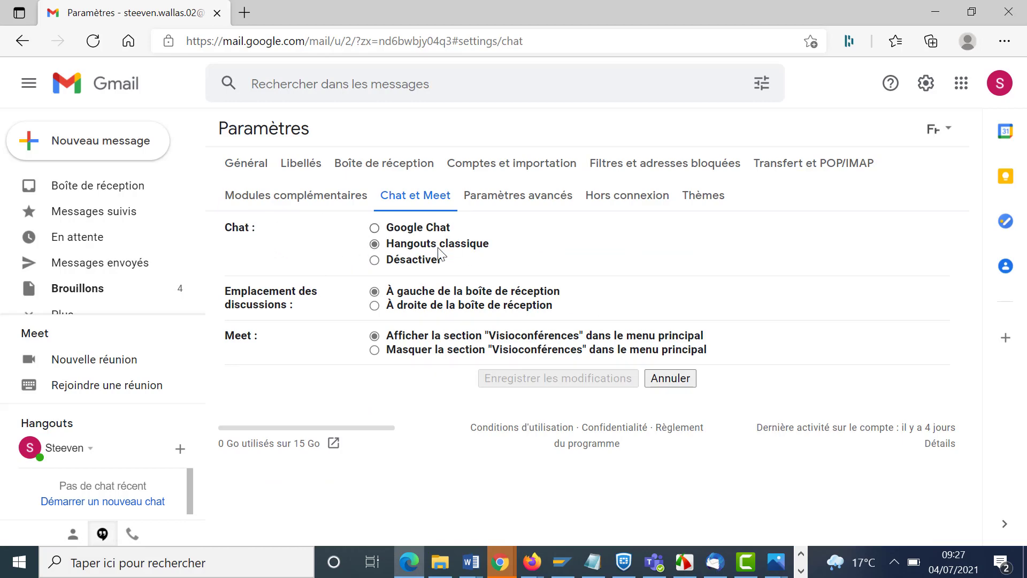
click(373, 228)
click(659, 354)
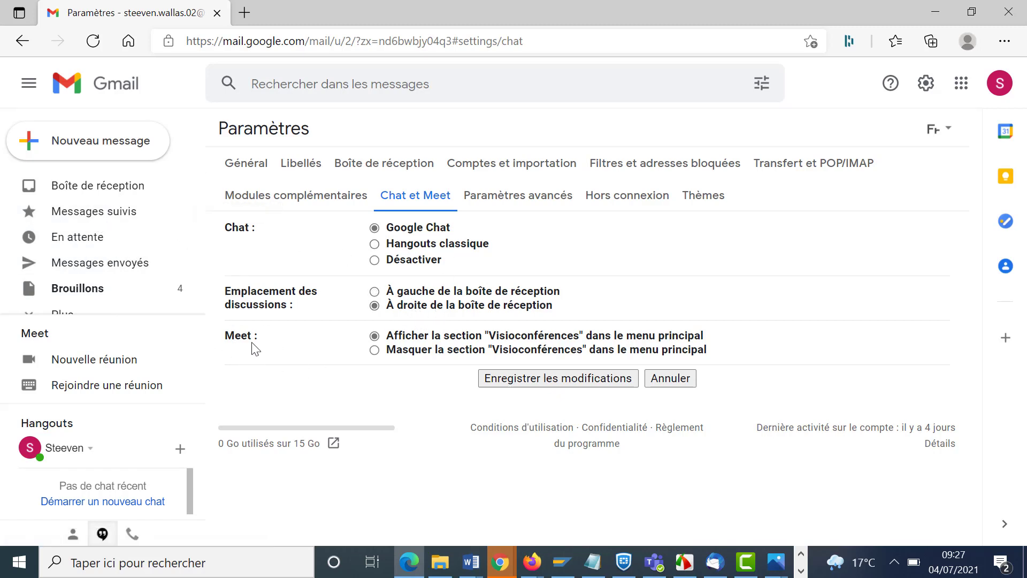
click(374, 350)
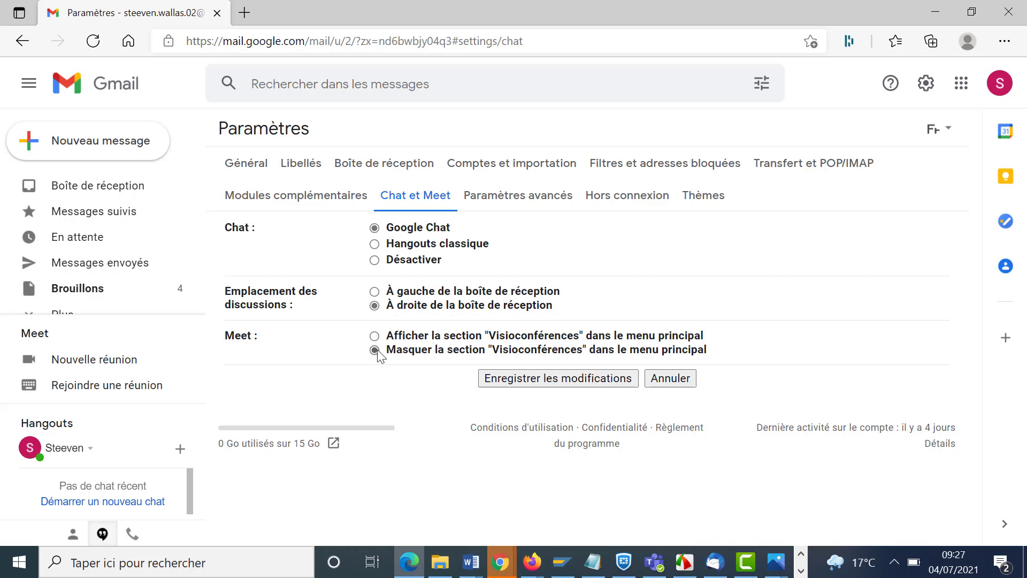
click(604, 380)
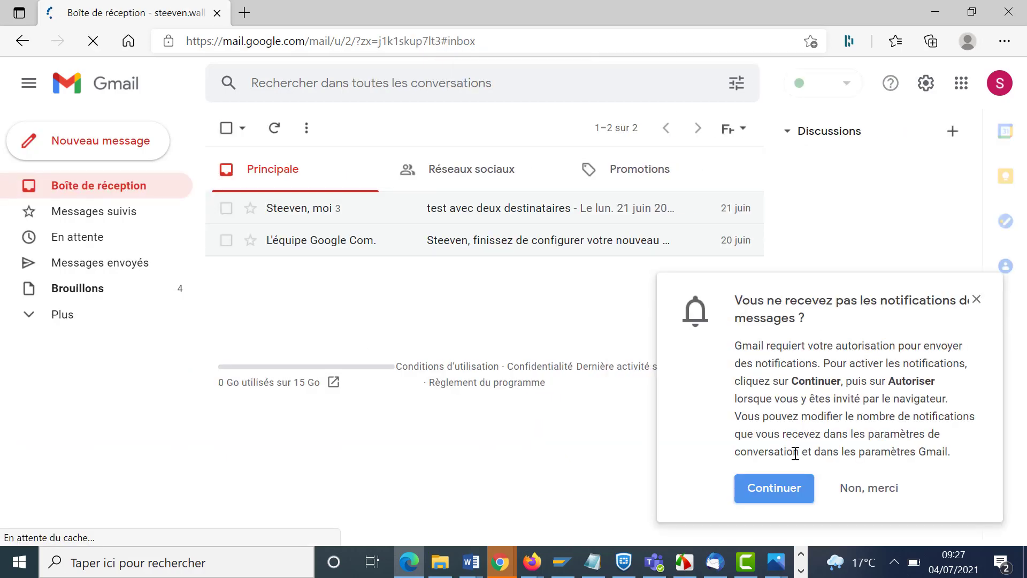
- Decline desktop notifications and expand the folder list with Plus
click(870, 505)
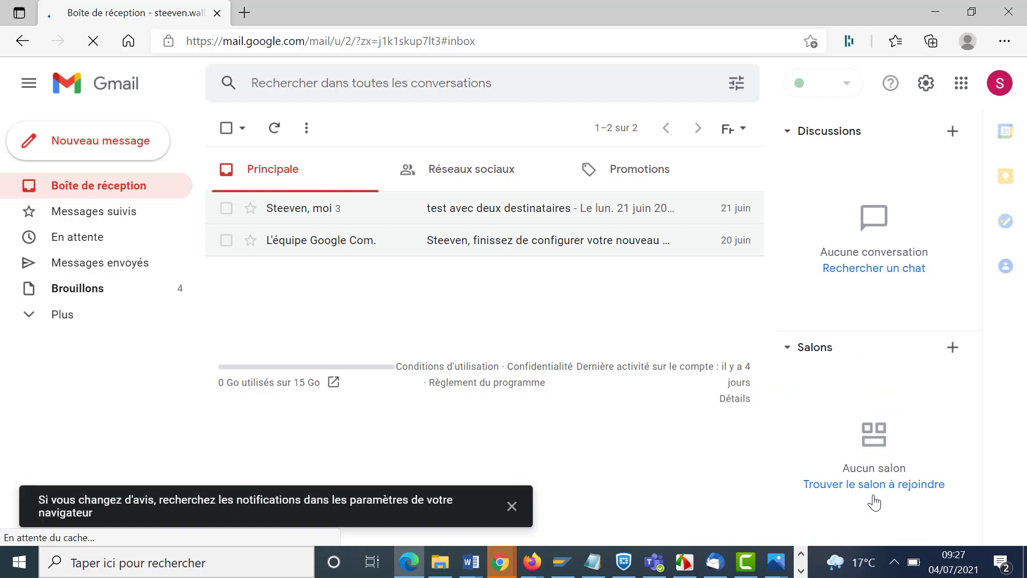
click(27, 321)
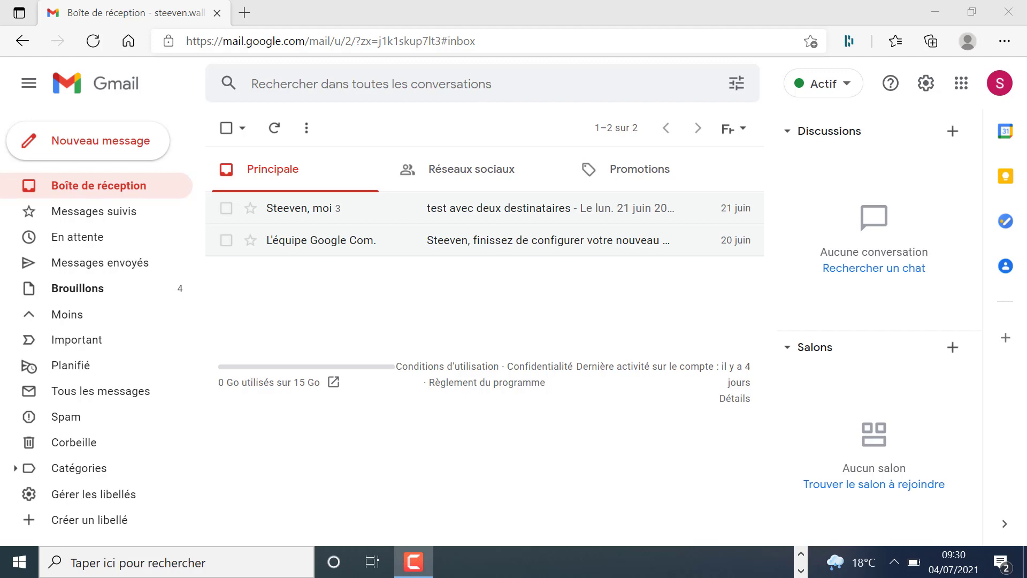
- Turn on Réponse automatique with a start date of 2 juillet 2021
click(926, 82)
click(604, 168)
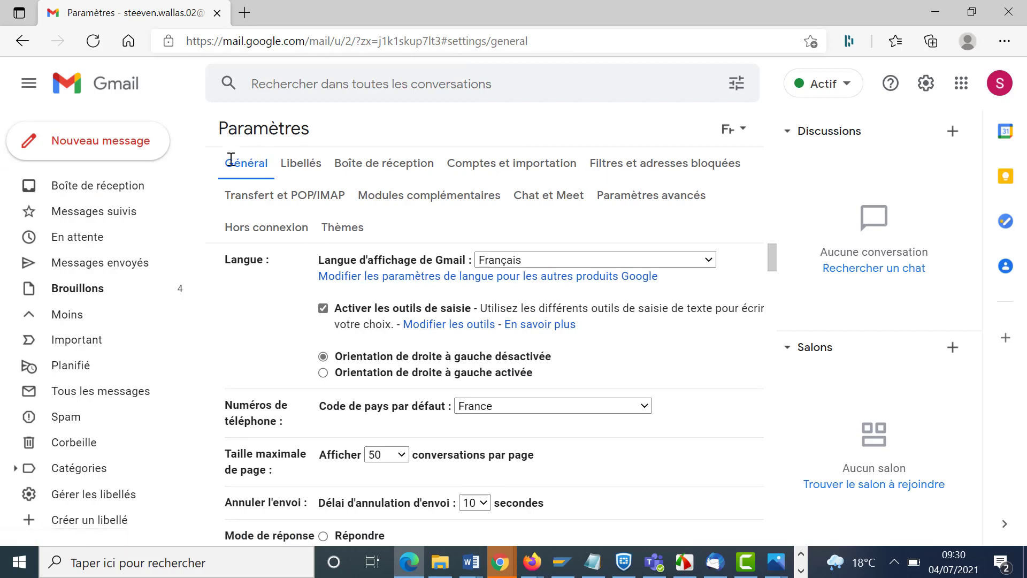
scroll(454, 353, down, 15)
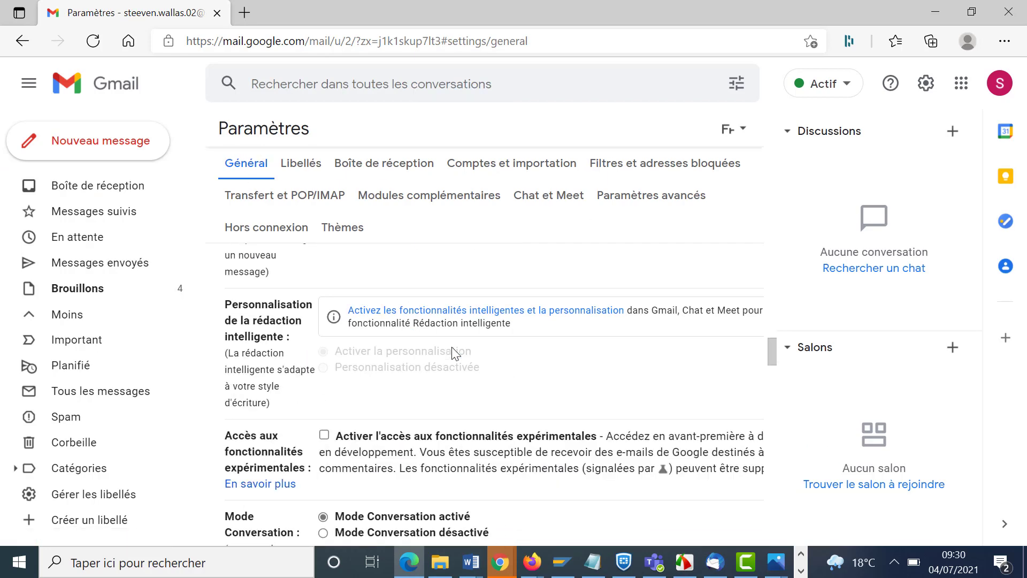
scroll(453, 353, down, 8)
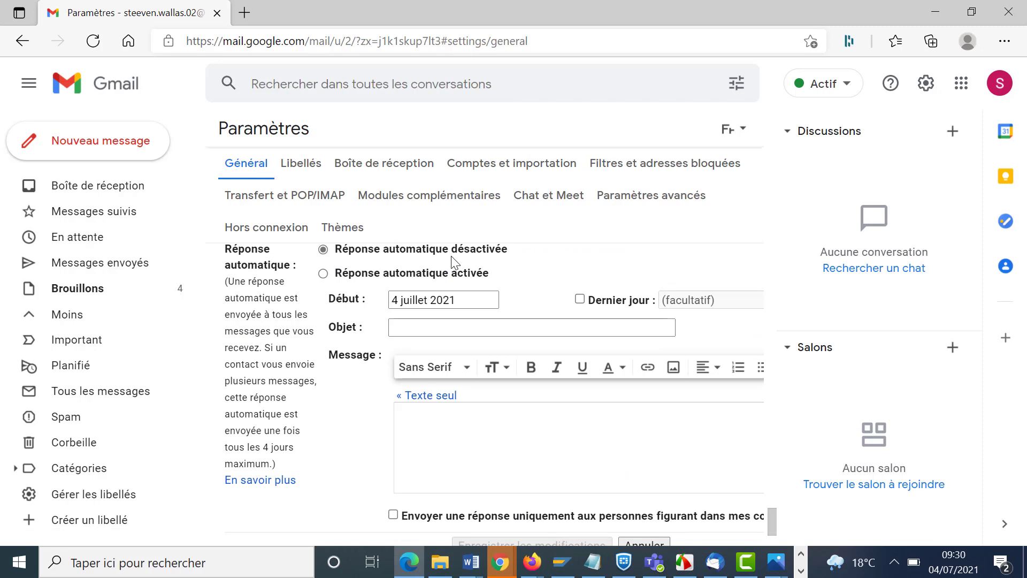
click(324, 273)
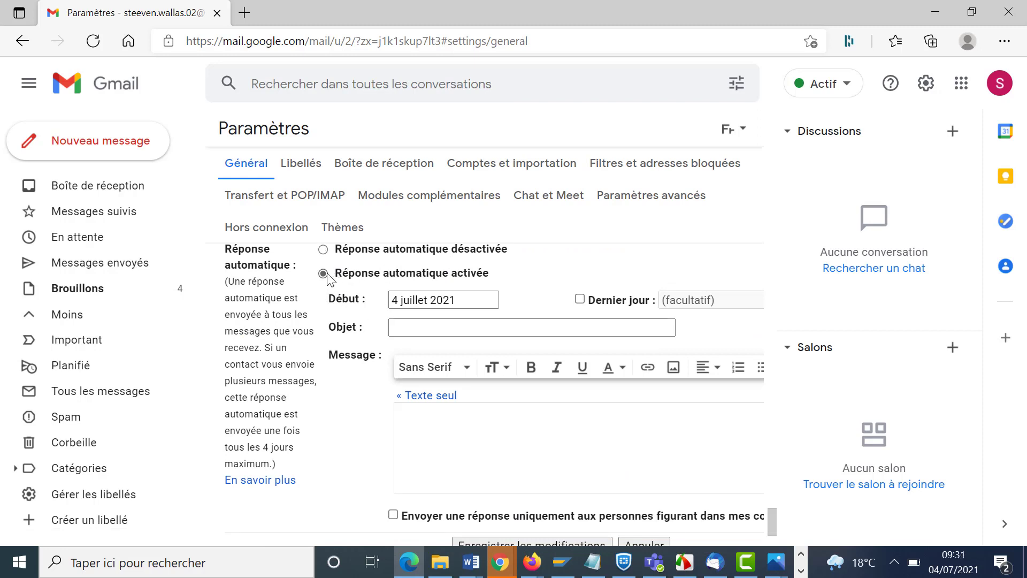
click(391, 300)
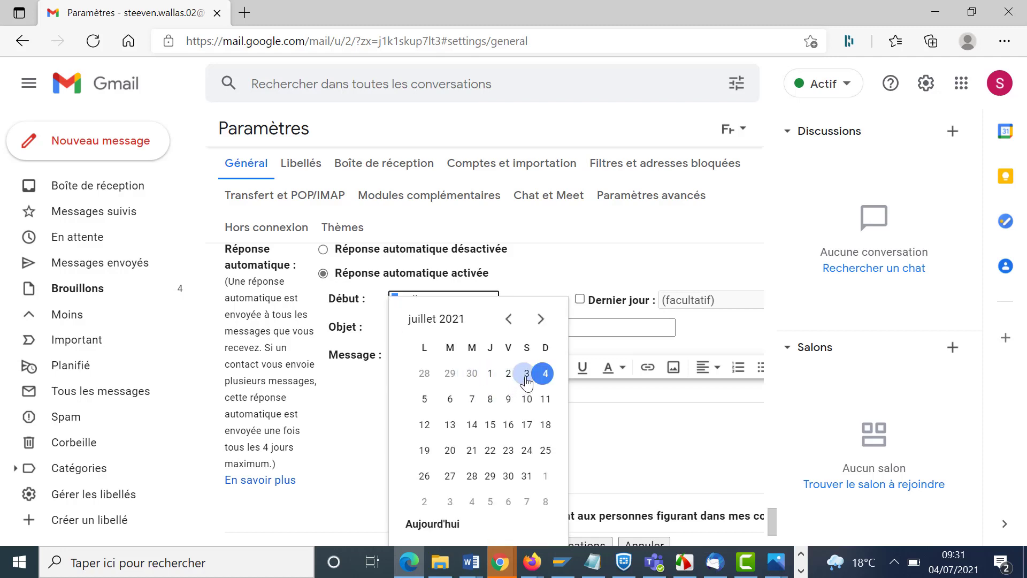
click(507, 375)
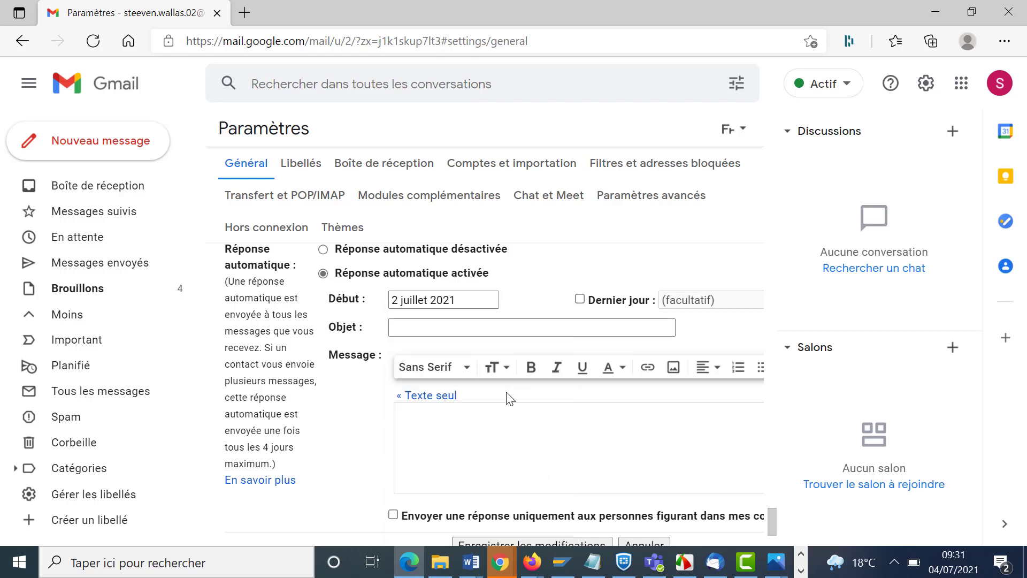
- Enter subject 'Vacance' and the greeting message, bolding the return-on-15-July line
click(445, 332)
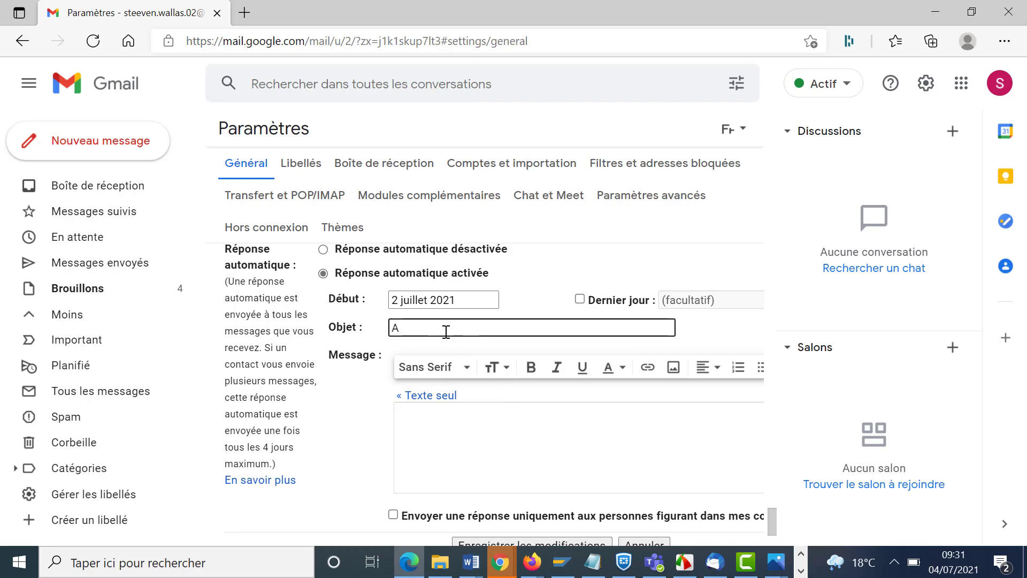
text(VAcance)
click(479, 435)
text(Bonjour,  )
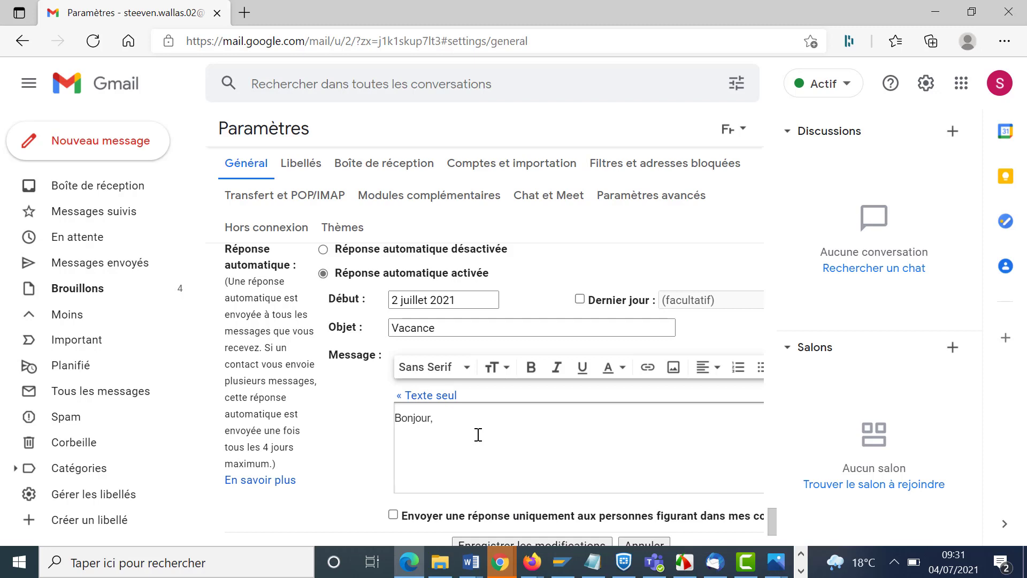
text(Je serais de retour le 15 jui)
text(llet.)
drag(536, 448, 394, 448)
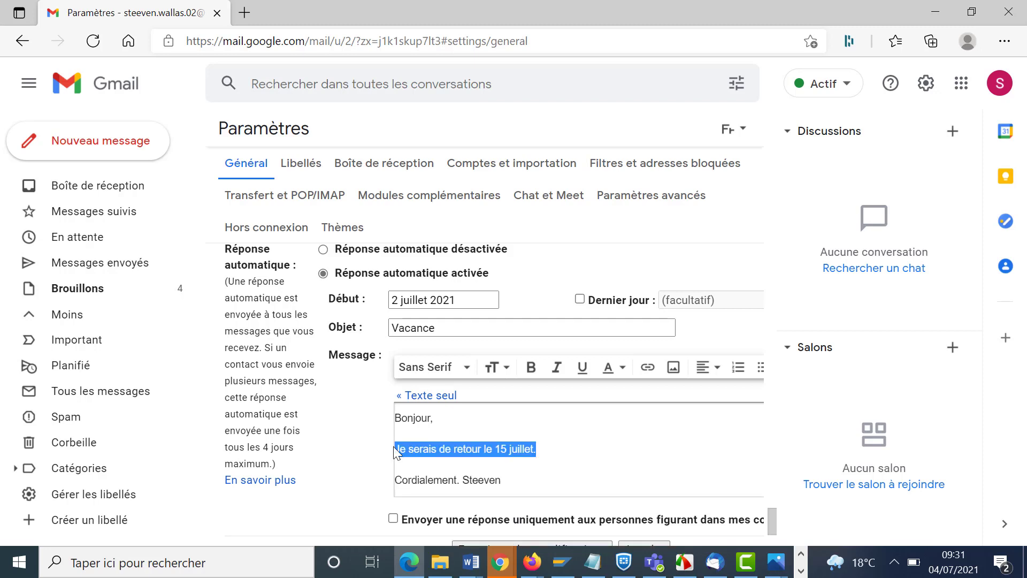
click(531, 367)
click(567, 443)
triple_click(463, 423)
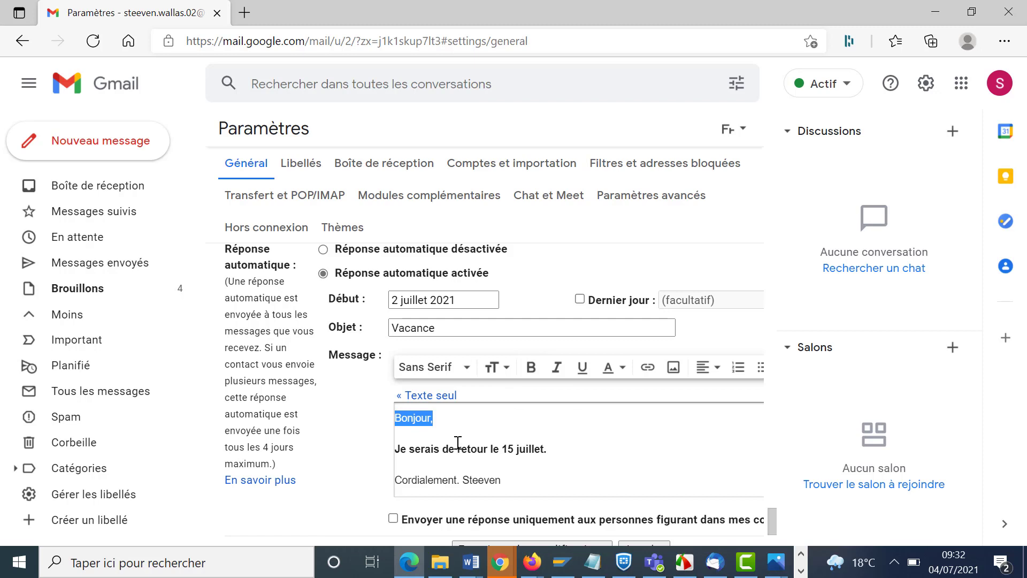
scroll(457, 442, down, 1)
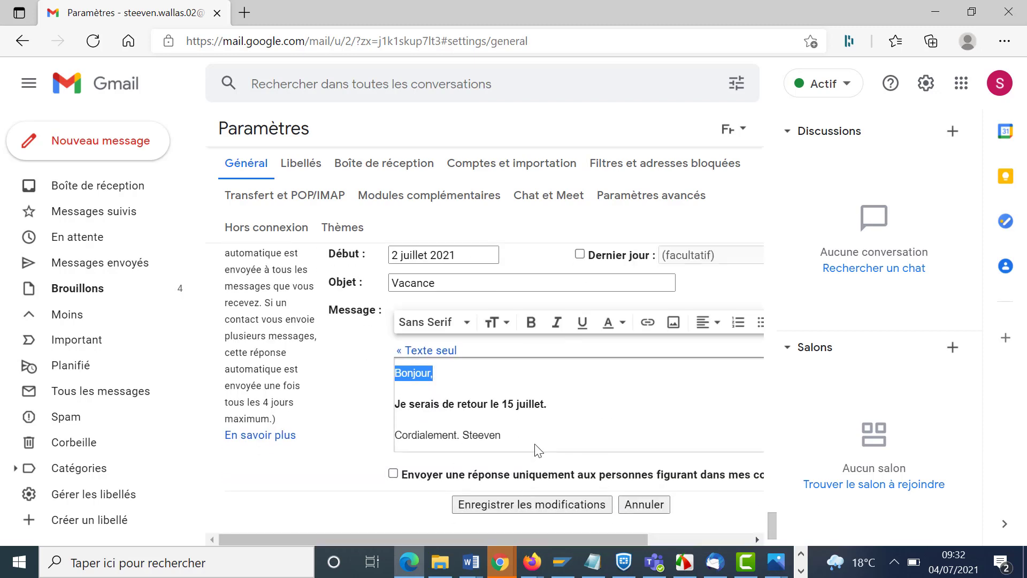
scroll(447, 316, up, 2)
- Set the auto-reply last day to 14 juillet 2021, leaving the contacts-only restriction off
click(582, 345)
click(696, 347)
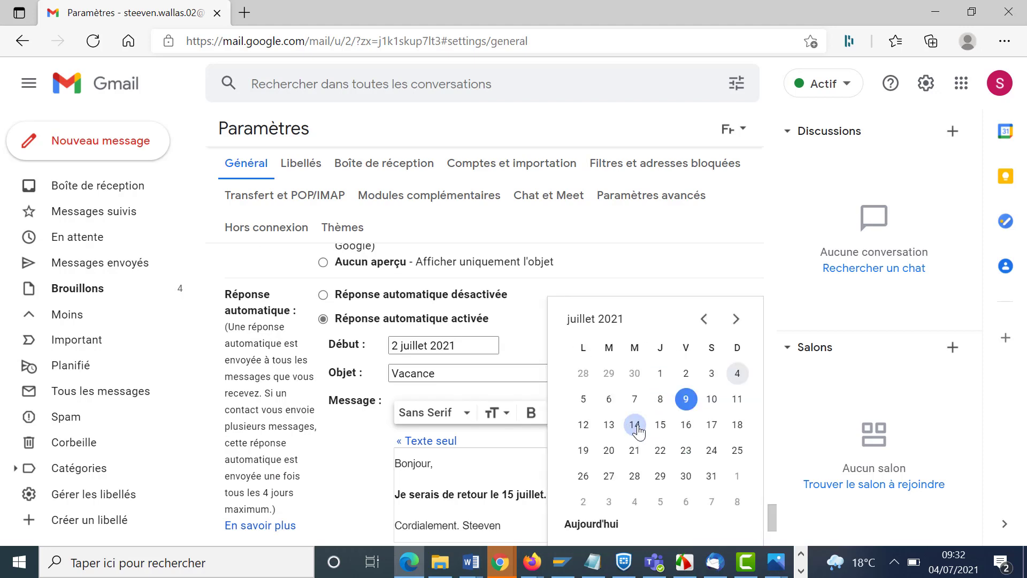
click(634, 425)
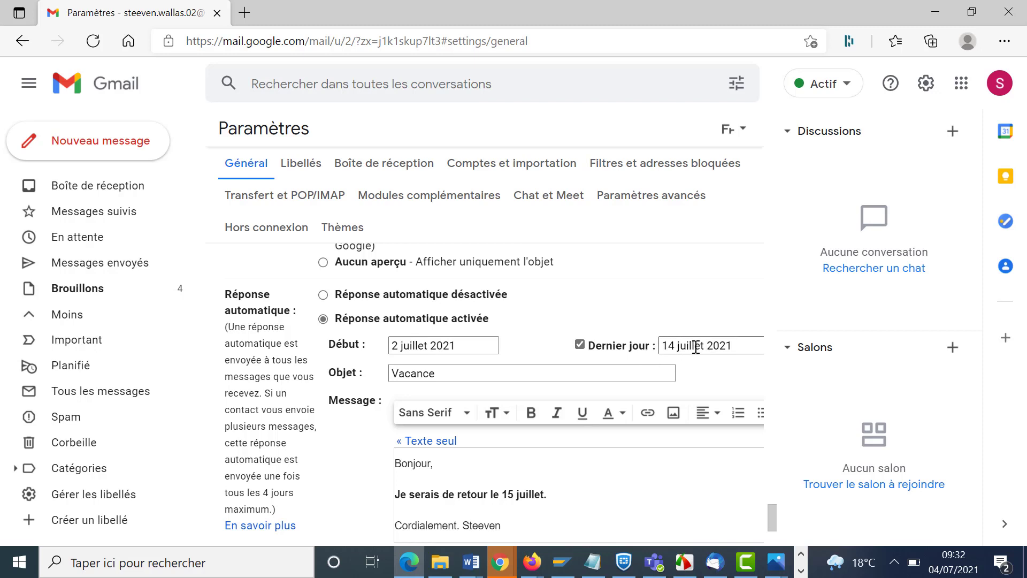
scroll(695, 347, down, 2)
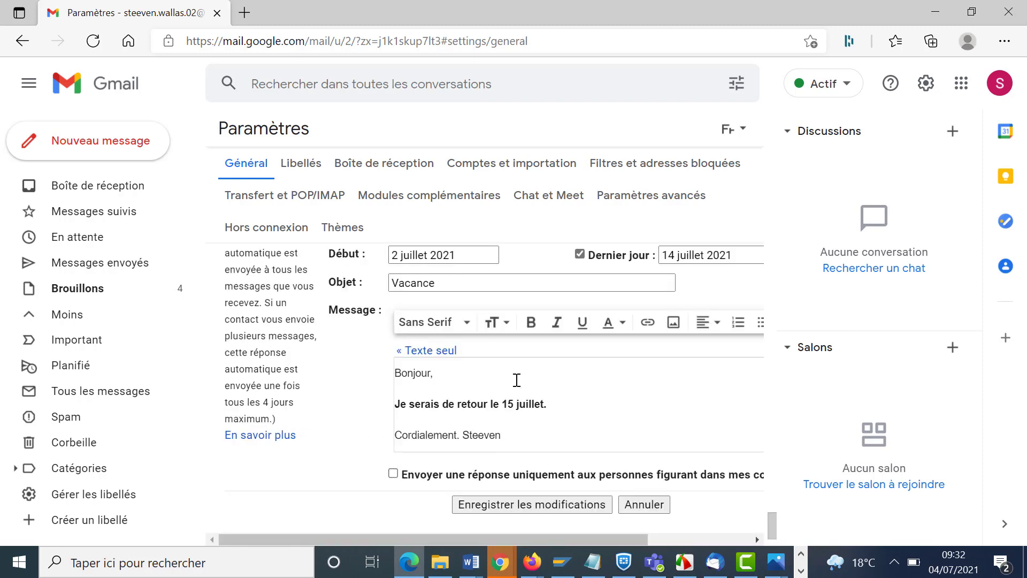
drag(713, 474, 637, 537)
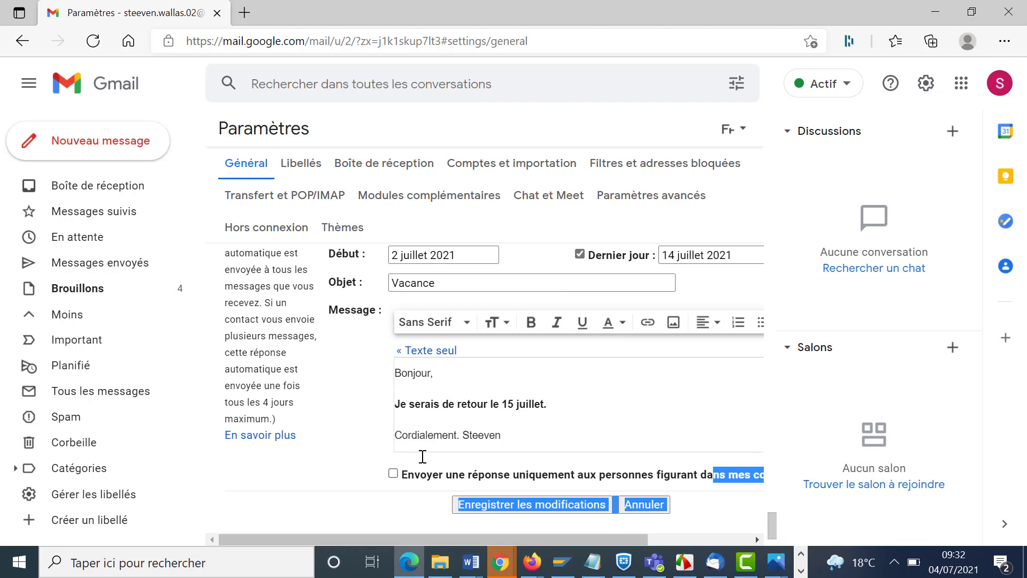
click(413, 480)
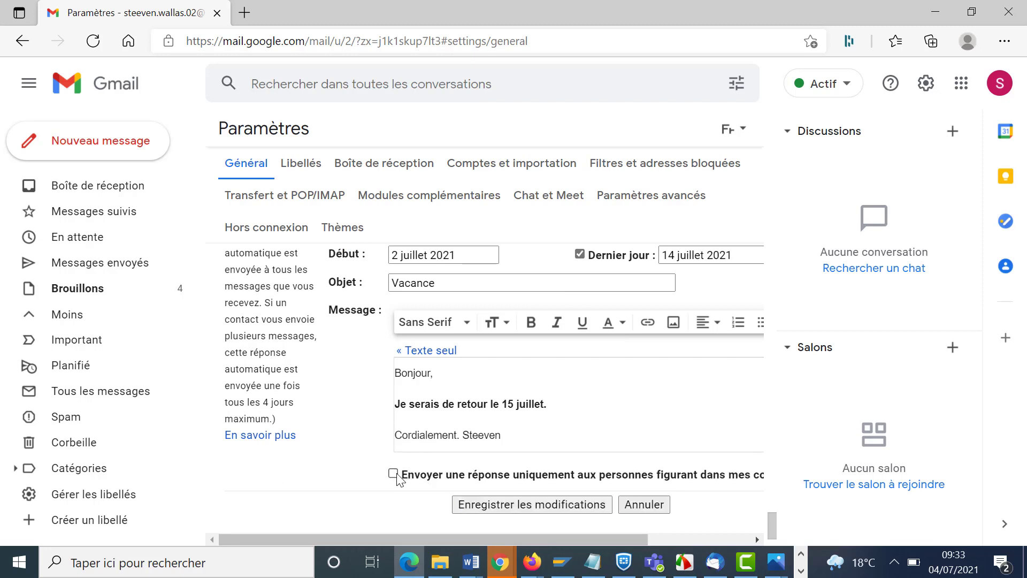
click(397, 475)
click(393, 474)
- Save the Vacance auto-reply and switch to the other Gmail account's Firefox window
click(586, 511)
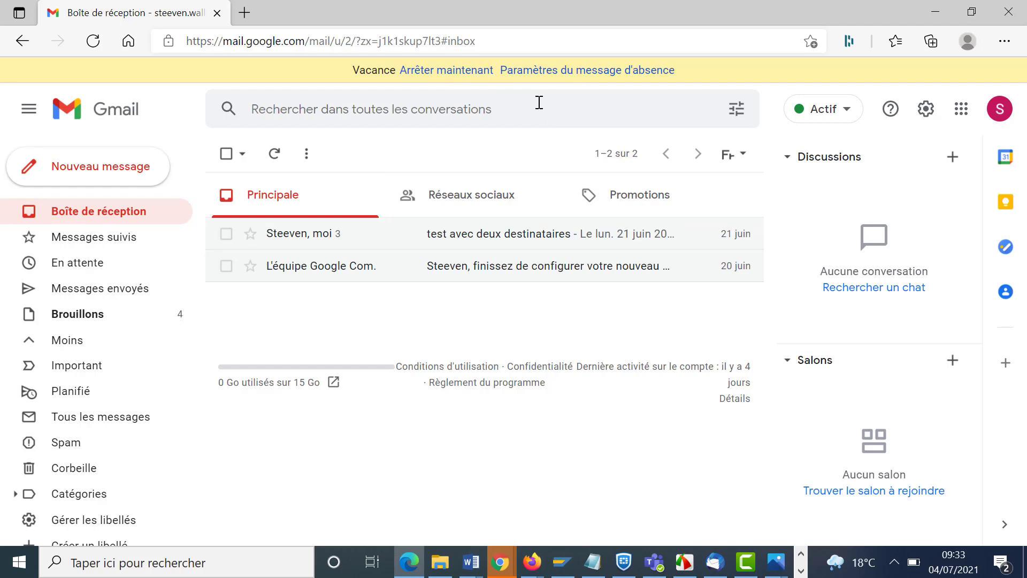
key(alt+Tab)
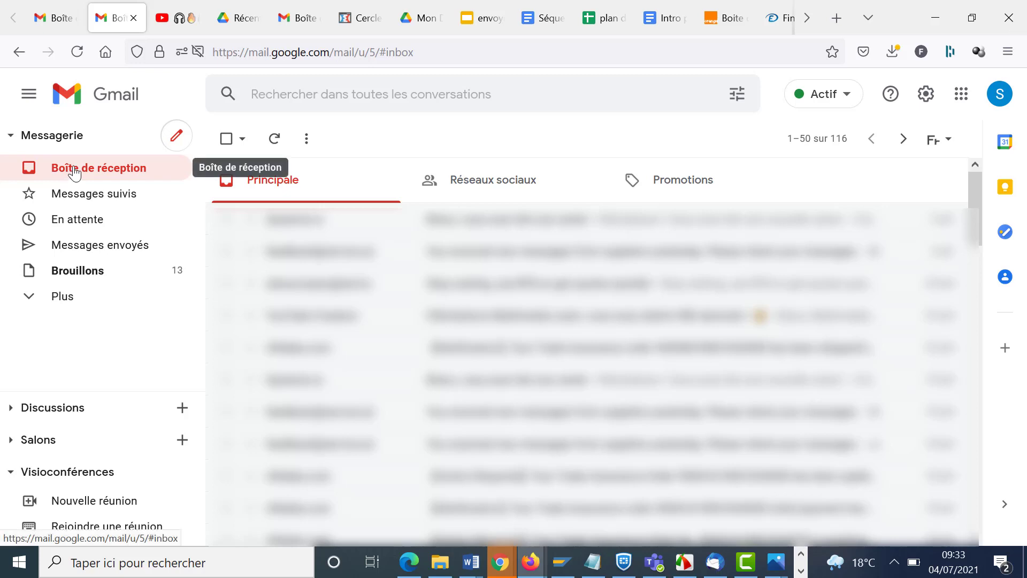
- Send an email with subject 'test' to the first account's address
click(177, 135)
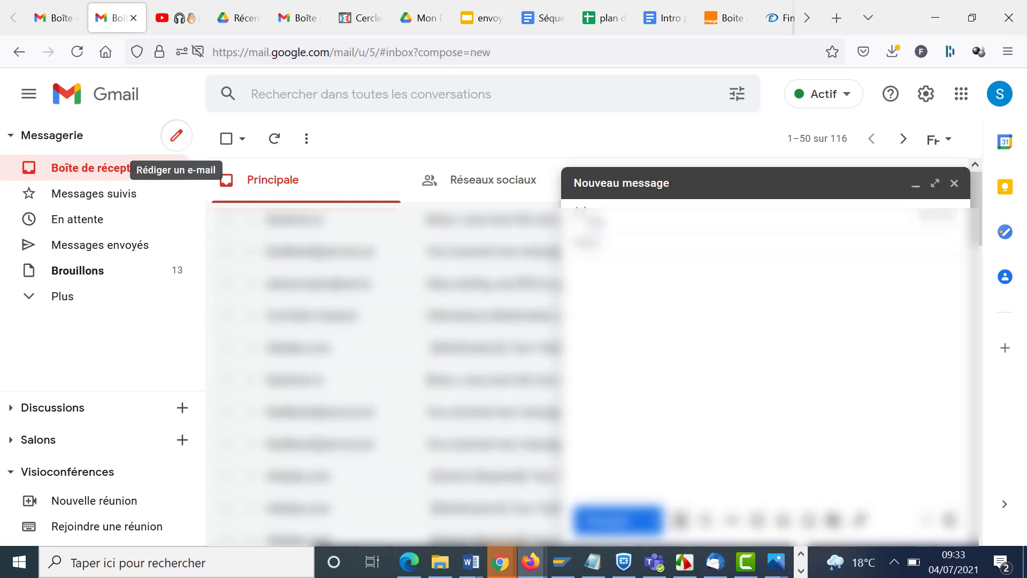
text(ma)
key(Return)
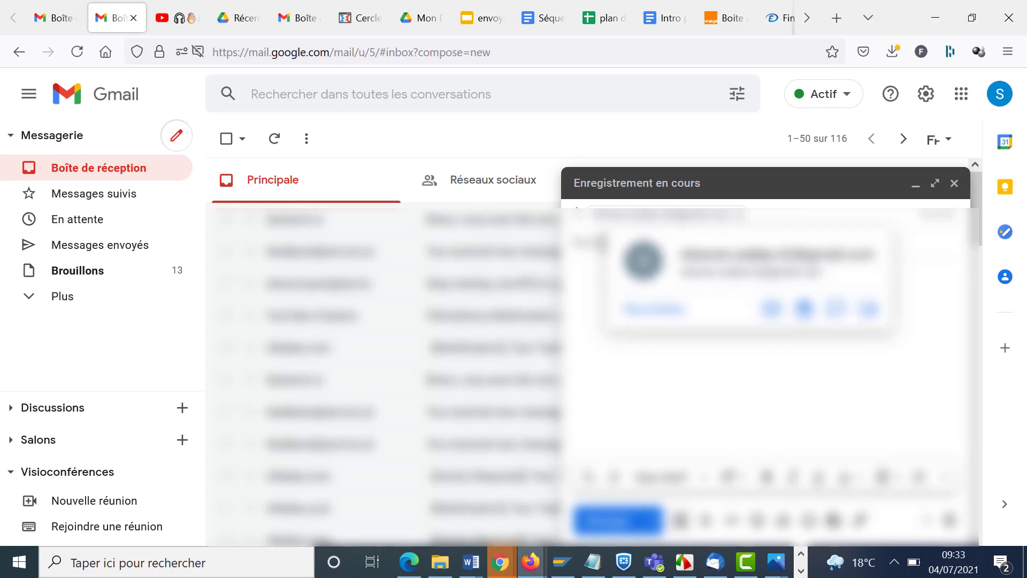
click(603, 243)
text(test va)
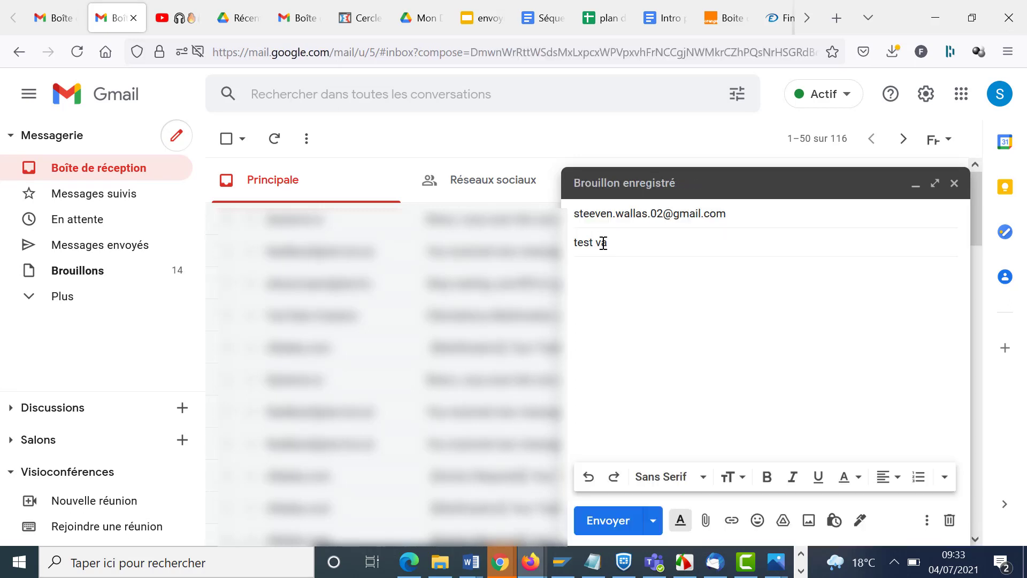
key(BackSpace)
key(BackSpace)
key(BackSpace)
click(603, 522)
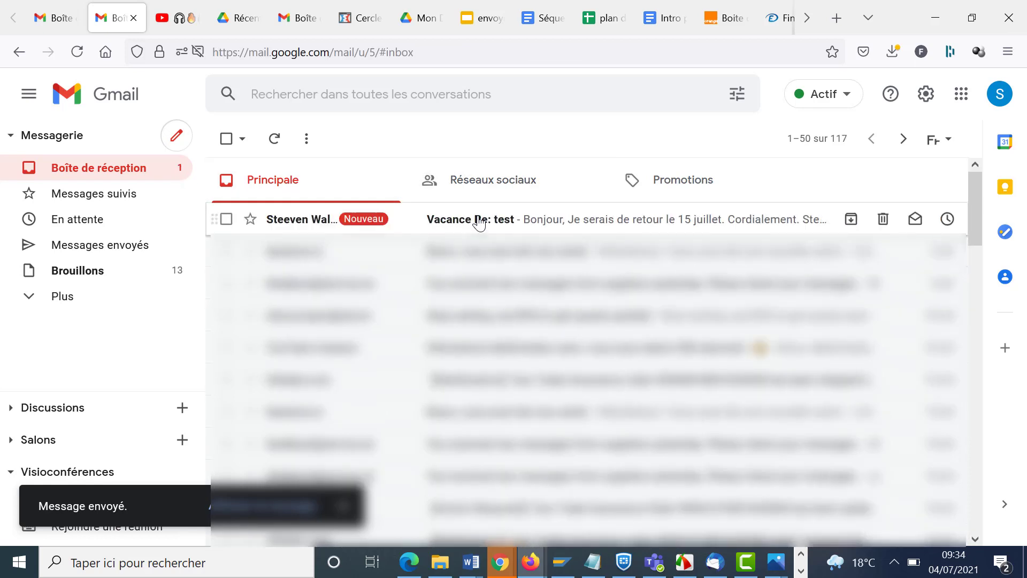
- Open the Vacance auto-reply and highlight 'Vacance' and 'Re: test' in its subject
click(479, 224)
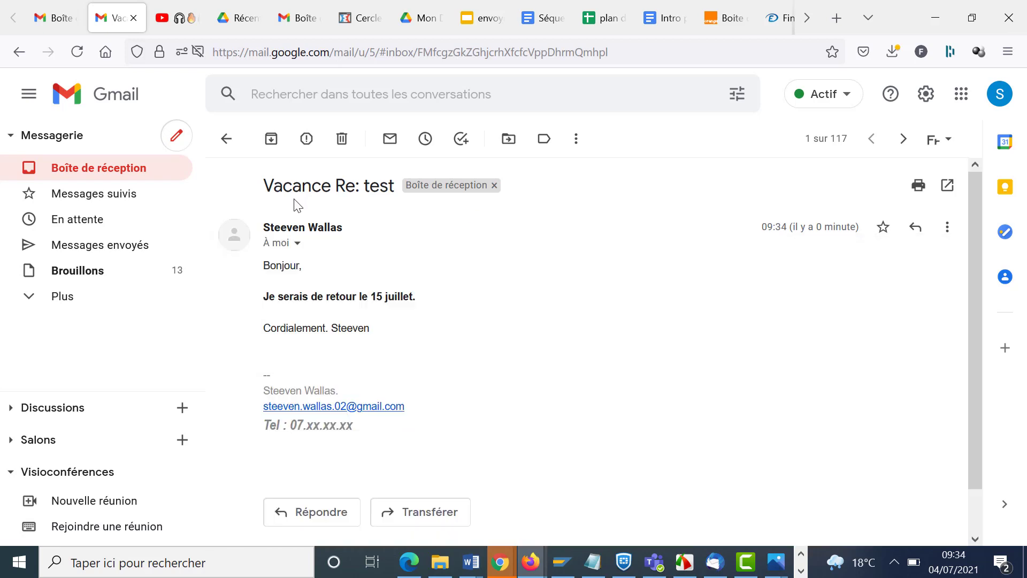
drag(335, 186, 405, 186)
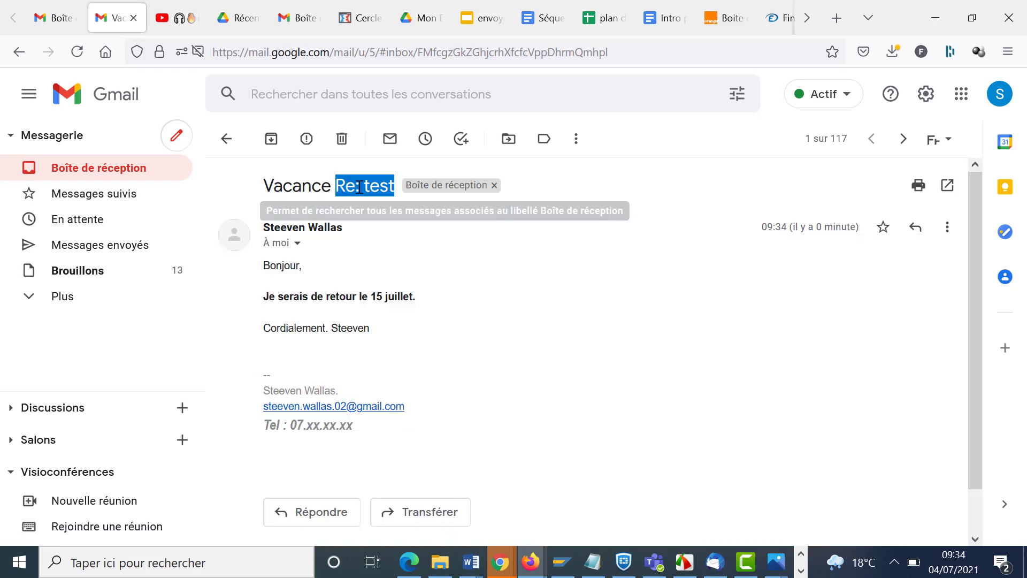
click(316, 186)
drag(332, 188, 266, 187)
drag(336, 187, 411, 191)
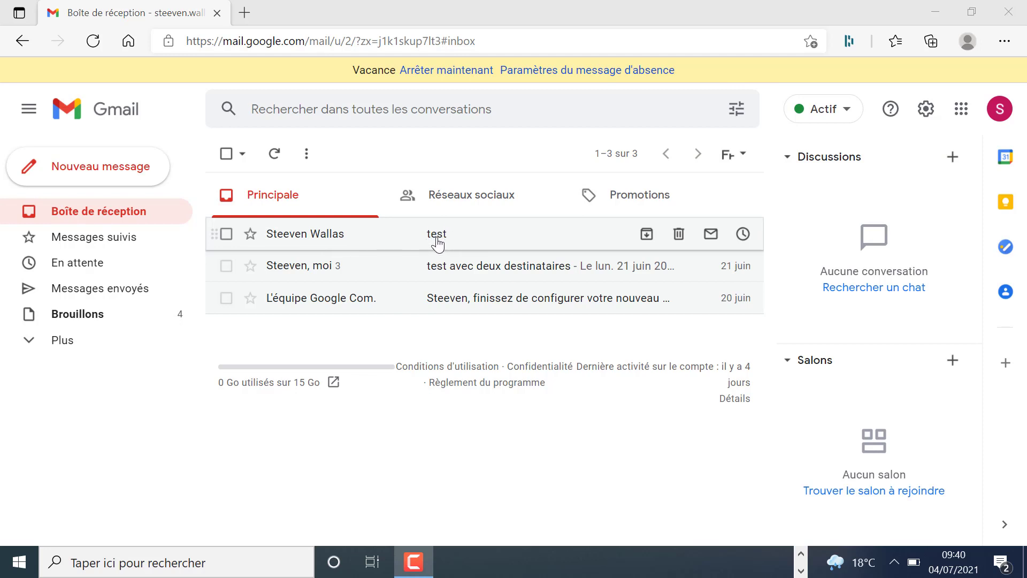
- Look at the Corbeille folder, then return to the inbox
click(33, 346)
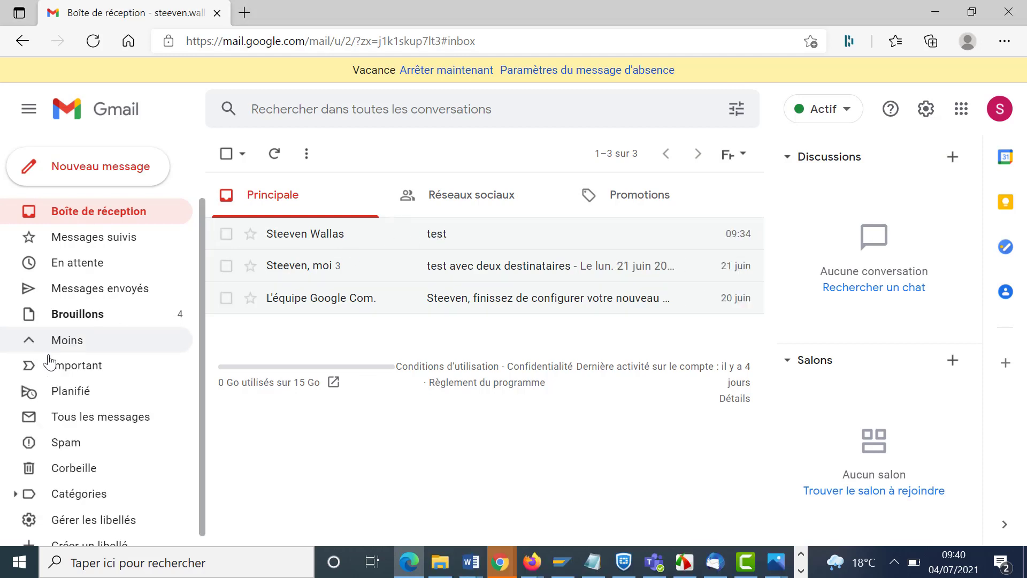
click(86, 475)
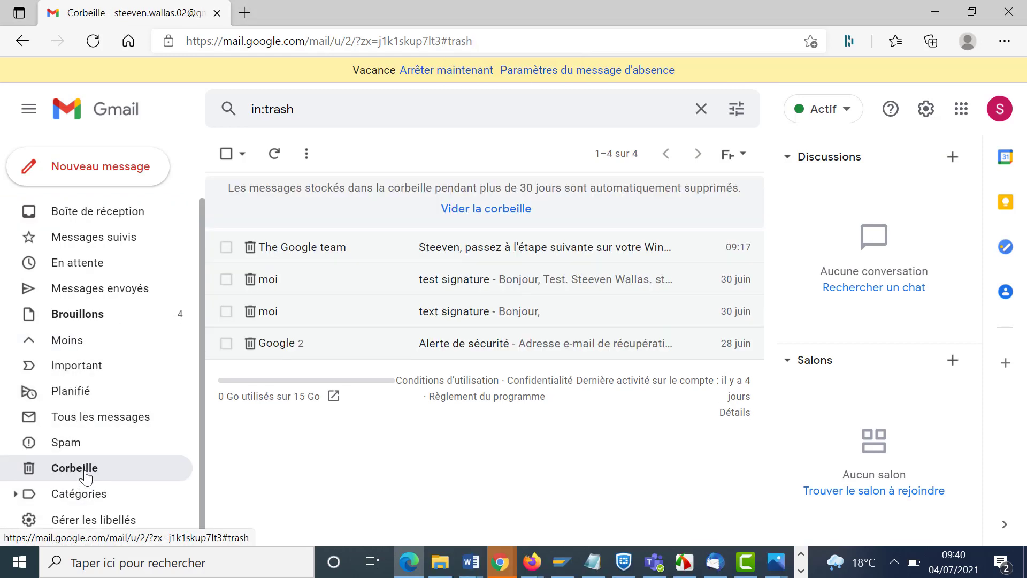
click(95, 219)
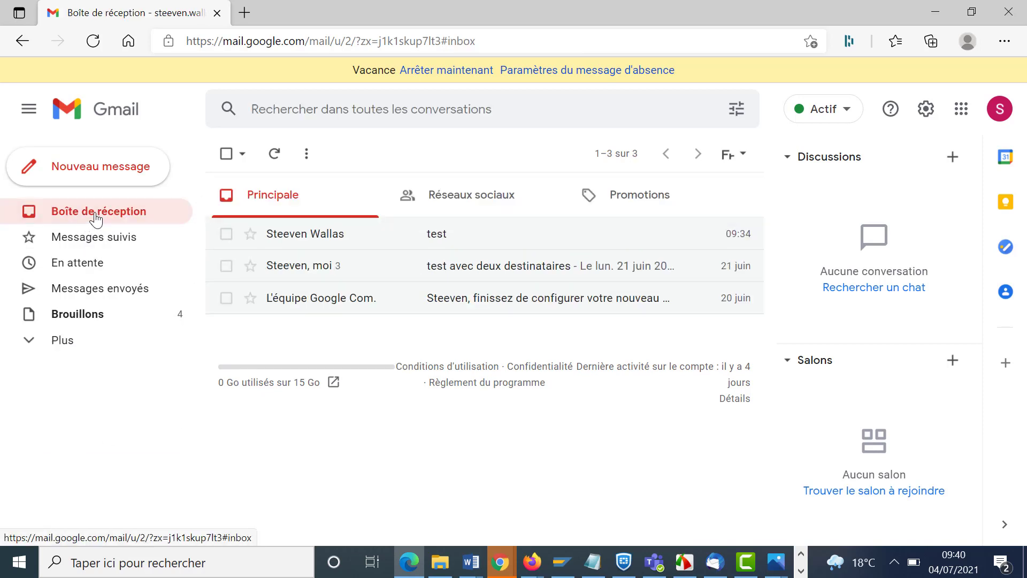
- Open all settings at the Filtres et adresses bloquées tab
click(927, 119)
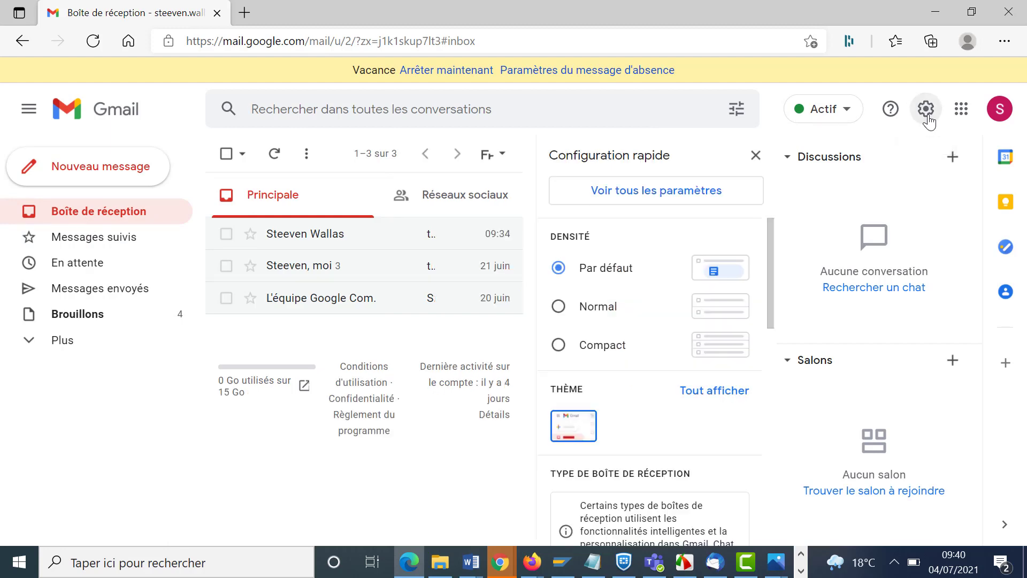
click(675, 198)
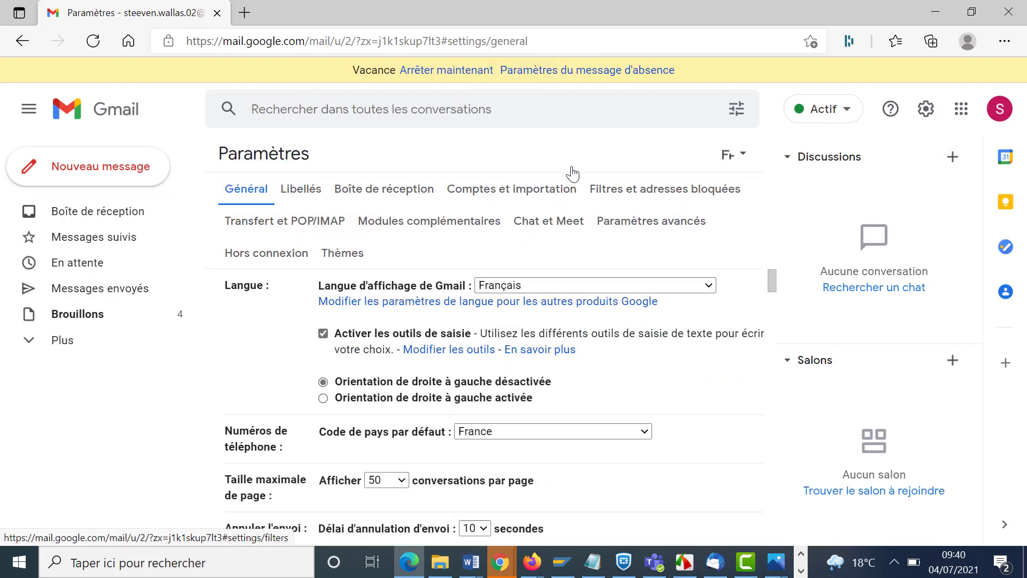
click(647, 194)
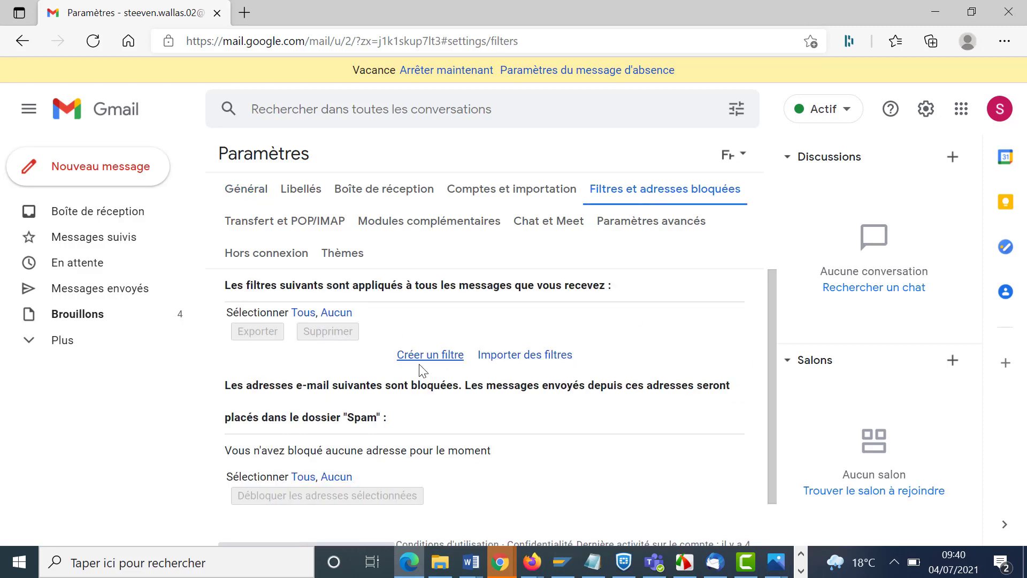
- Create a filter for the other sender with subject 'test' that deletes matching mail
click(446, 359)
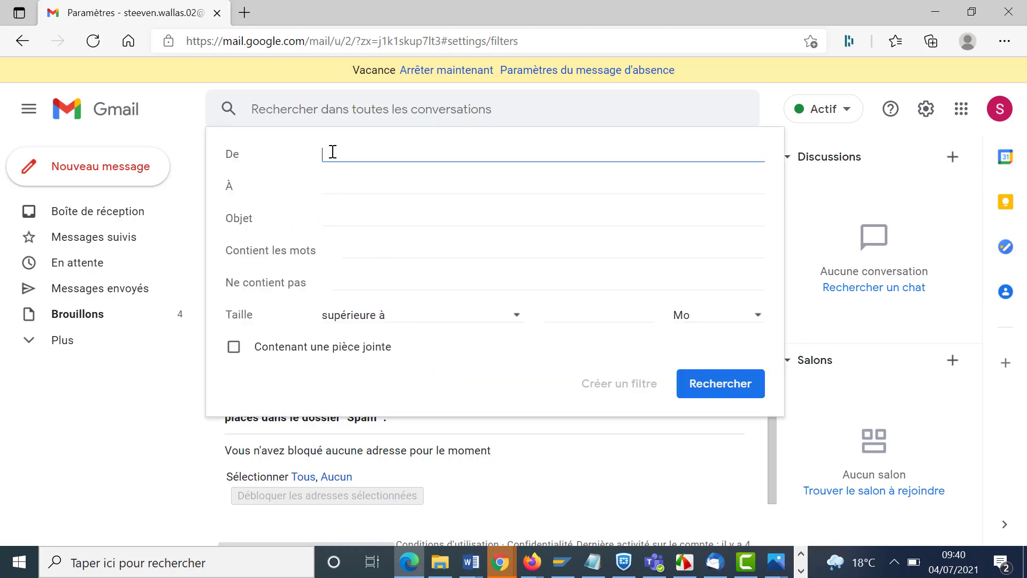
text(ste)
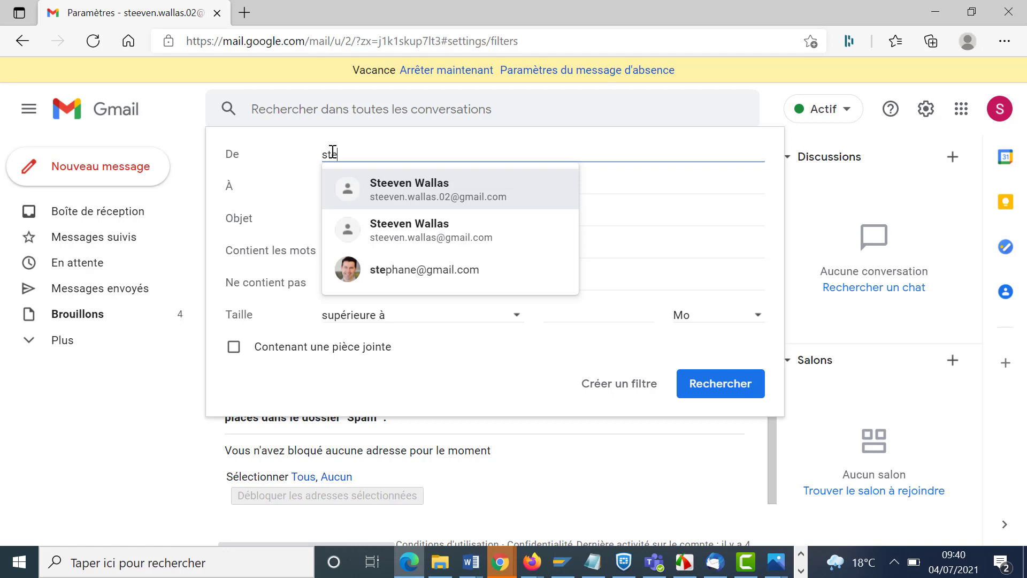
click(423, 236)
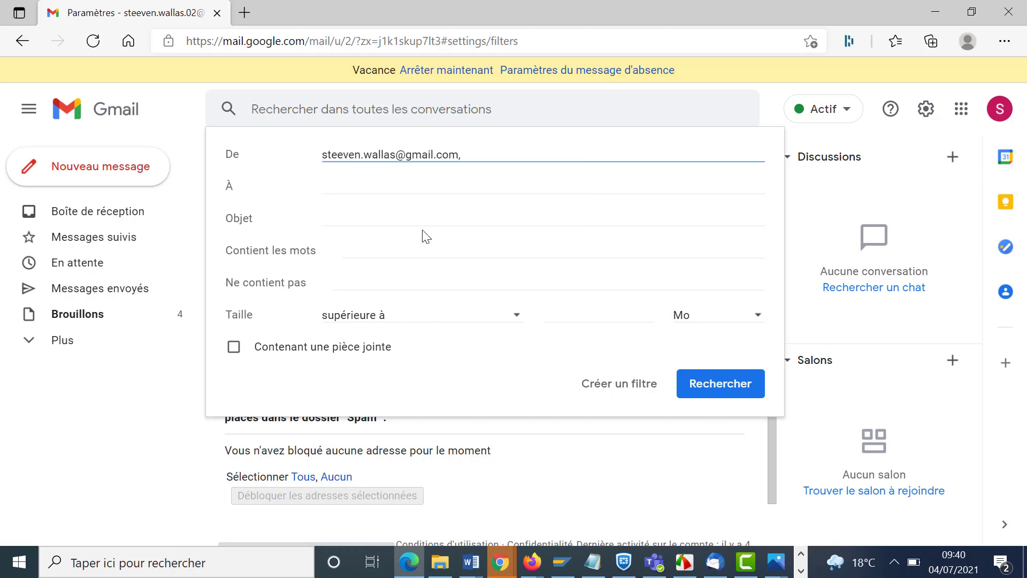
click(371, 214)
text(test)
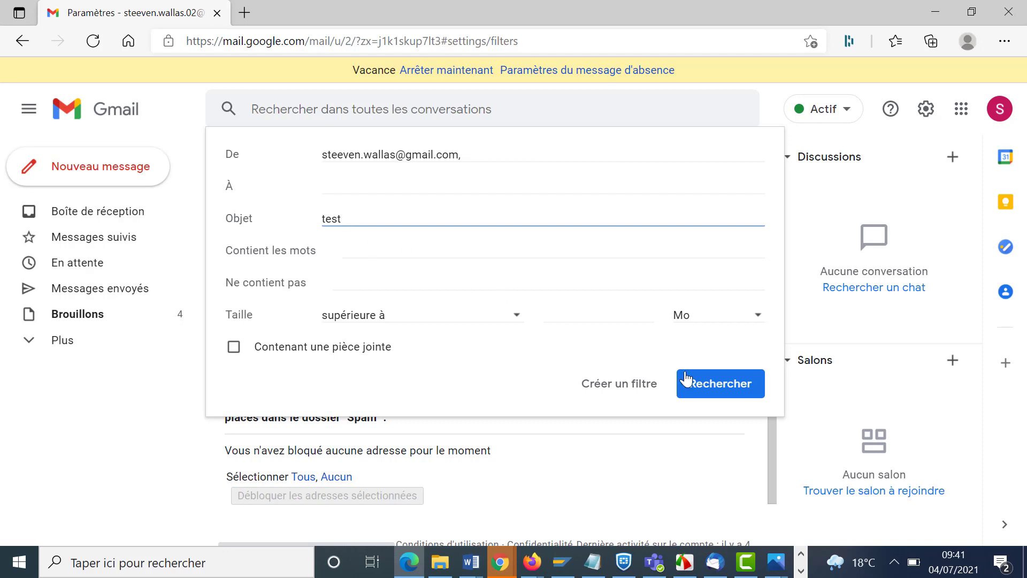
click(621, 396)
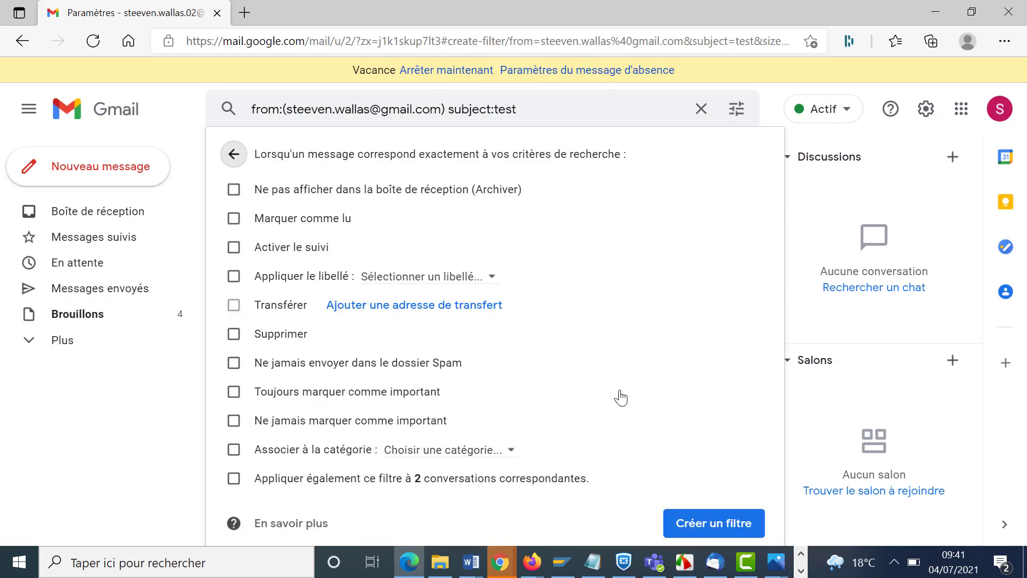
click(233, 334)
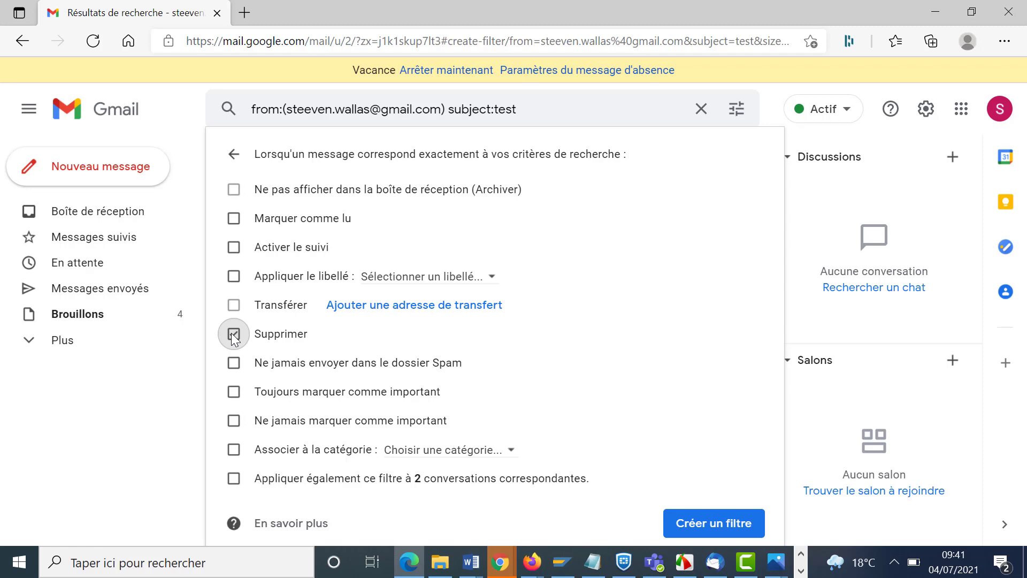
click(727, 522)
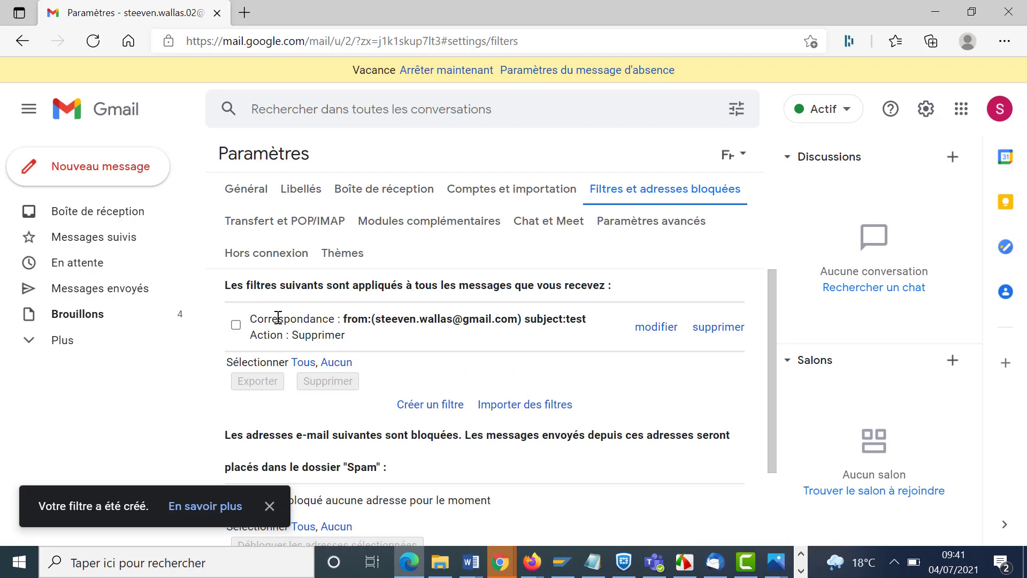
- Highlight the new filter's sender, subject:test and delete action, then return to the inbox
drag(253, 318, 510, 319)
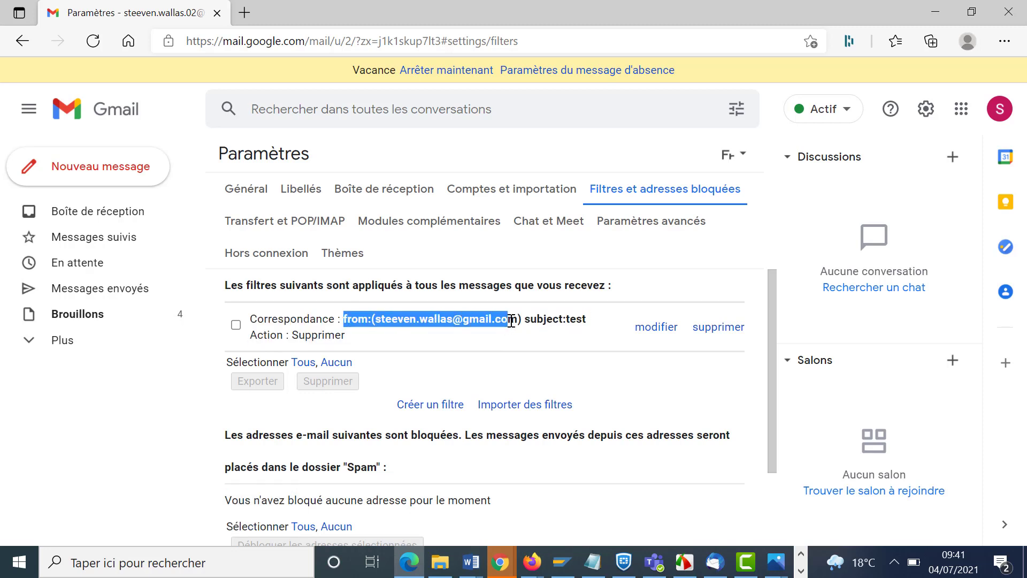
click(534, 320)
double_click(533, 319)
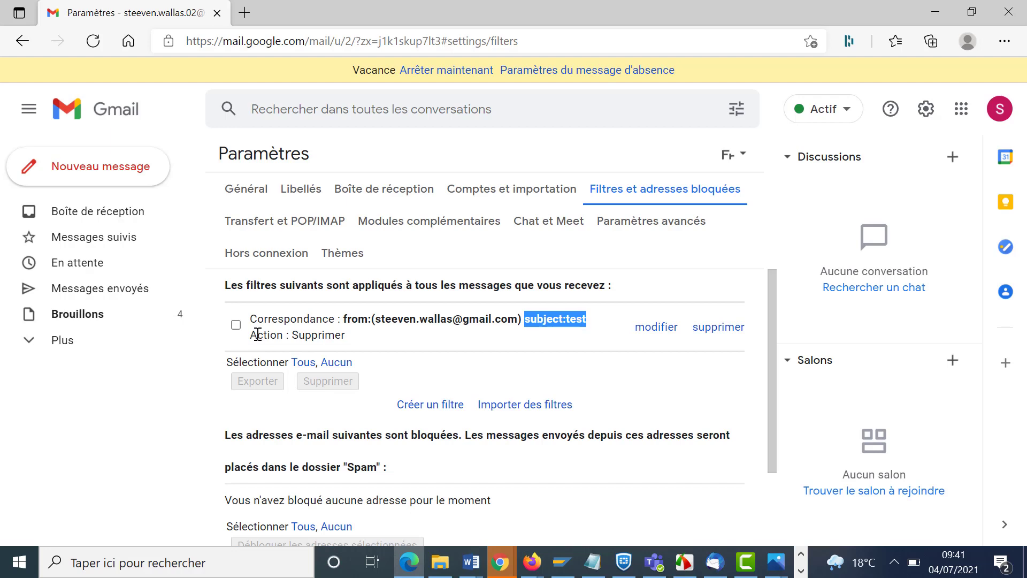
drag(257, 334, 364, 342)
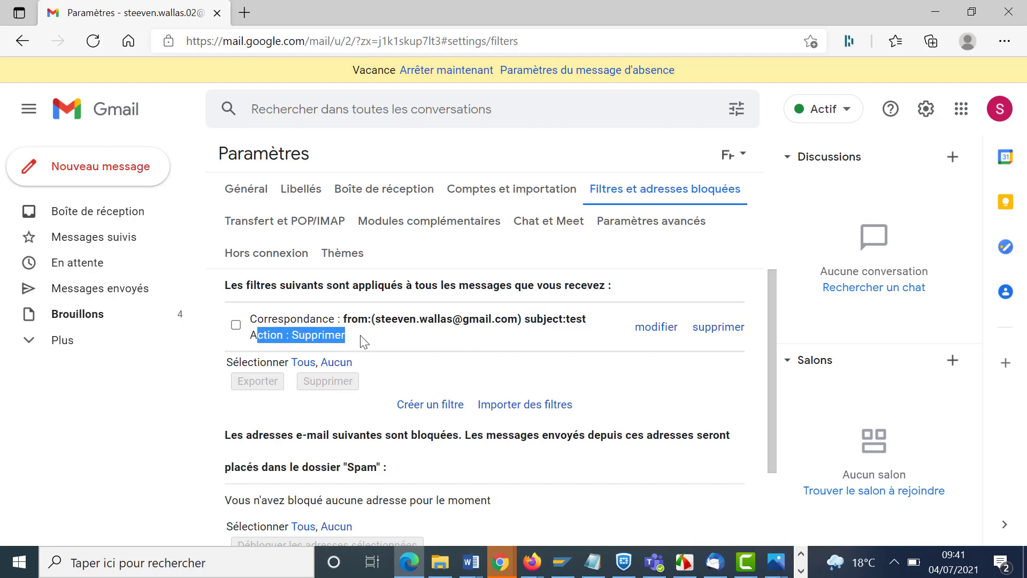
key(alt+Tab)
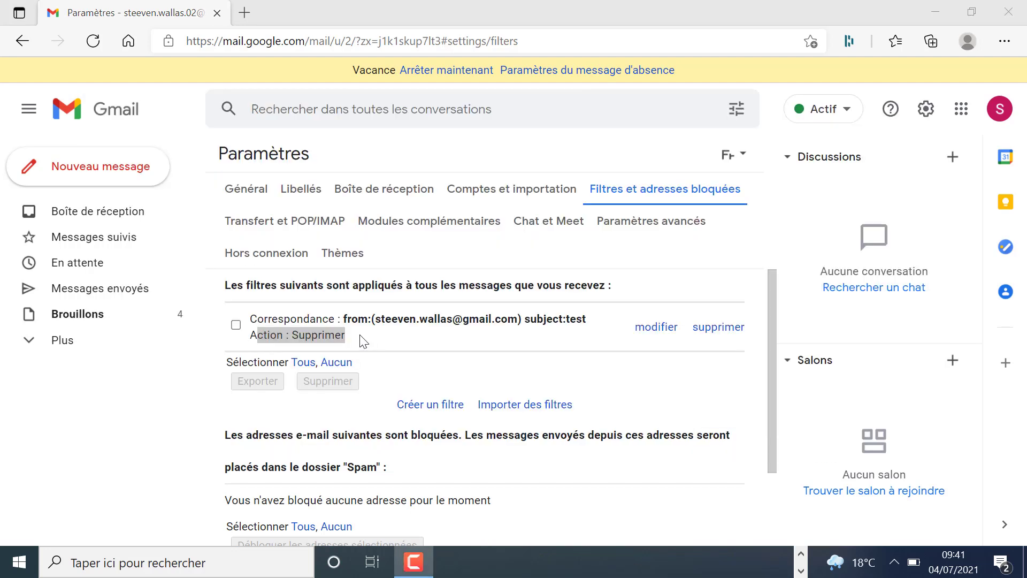
key(alt+Tab)
click(105, 223)
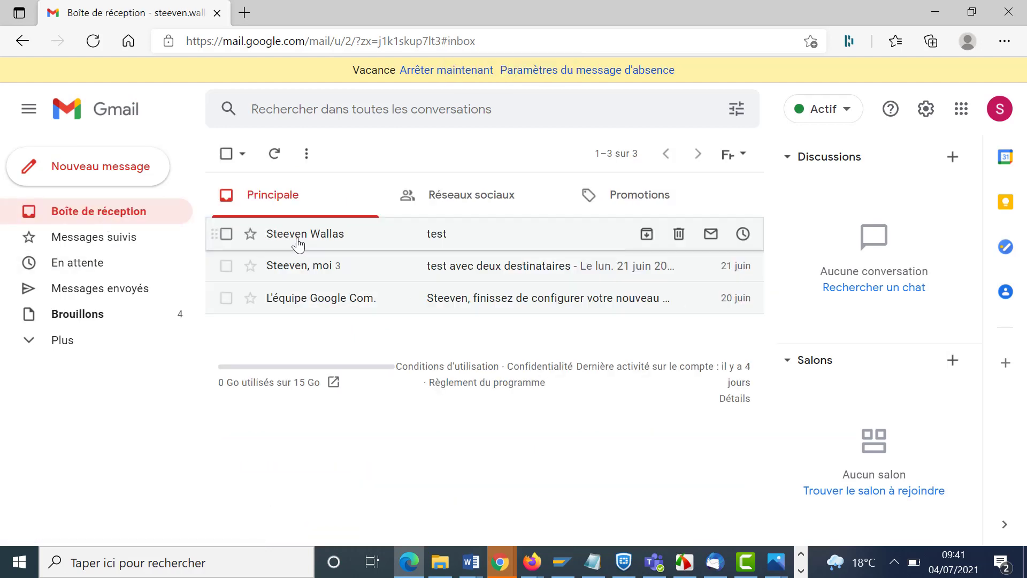
- Trash the test conversation, then permanently delete it from Corbeille and return to the inbox
click(678, 235)
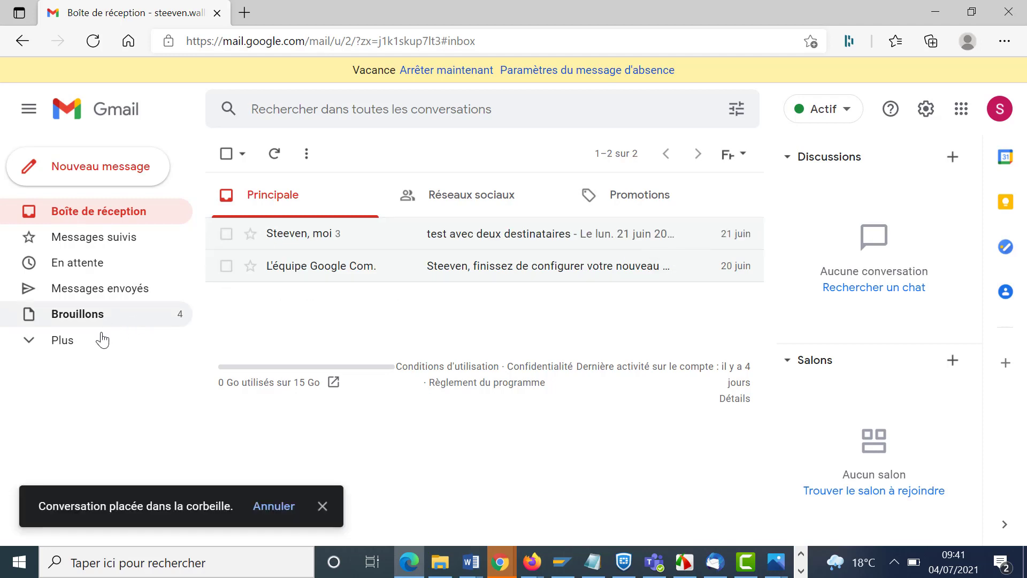
click(56, 342)
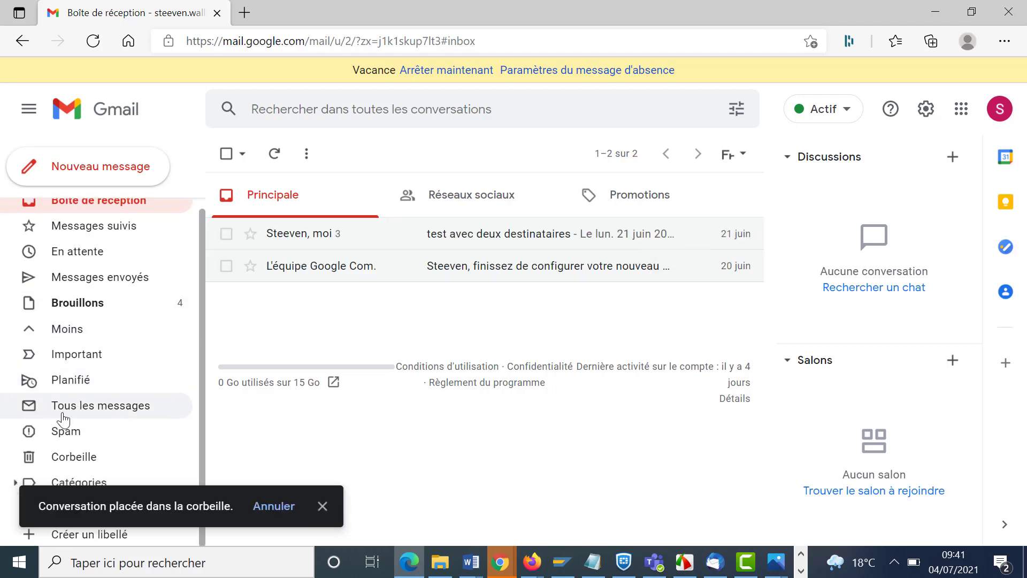
click(74, 457)
click(227, 246)
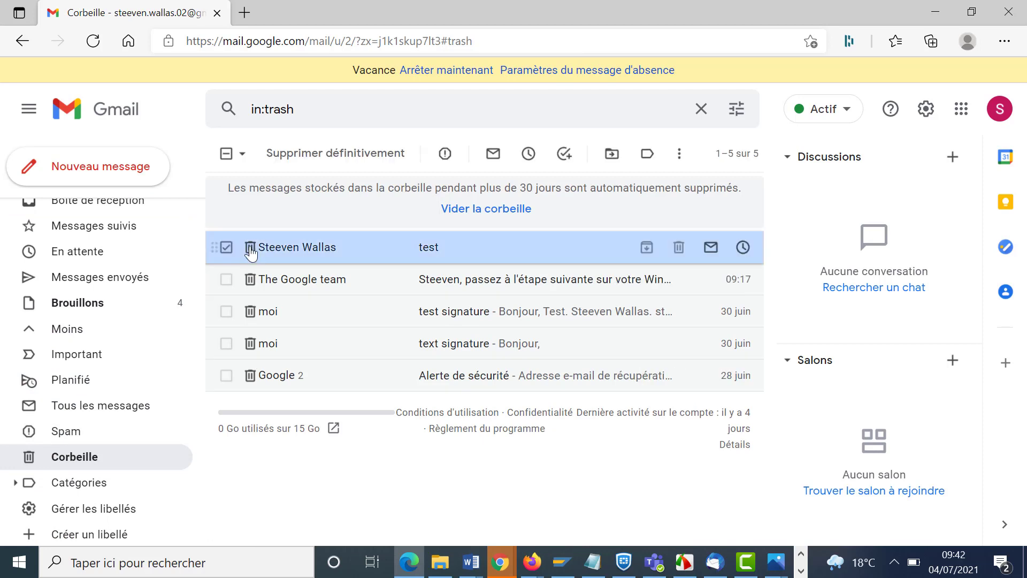
click(368, 154)
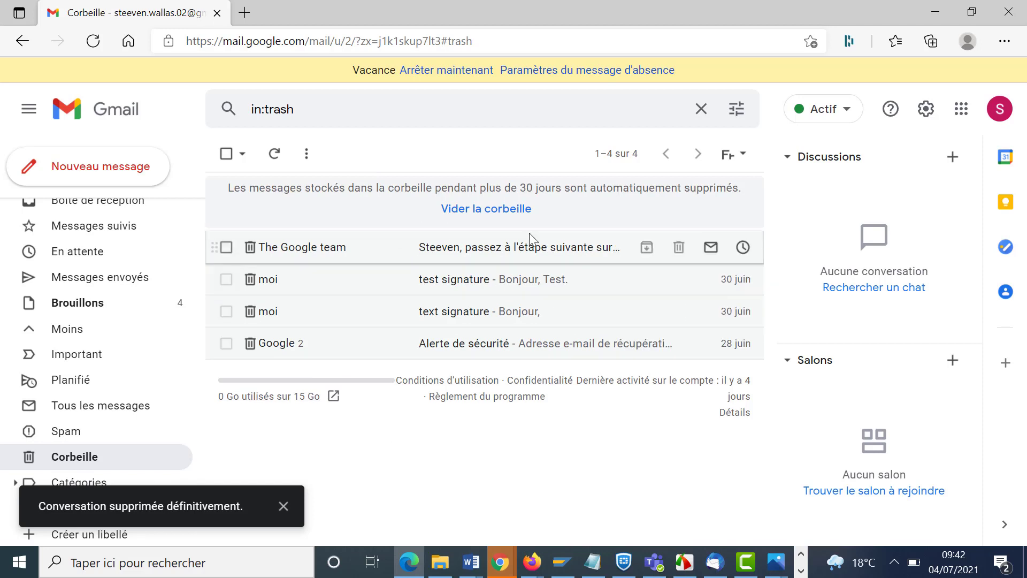
scroll(76, 215, up, 1)
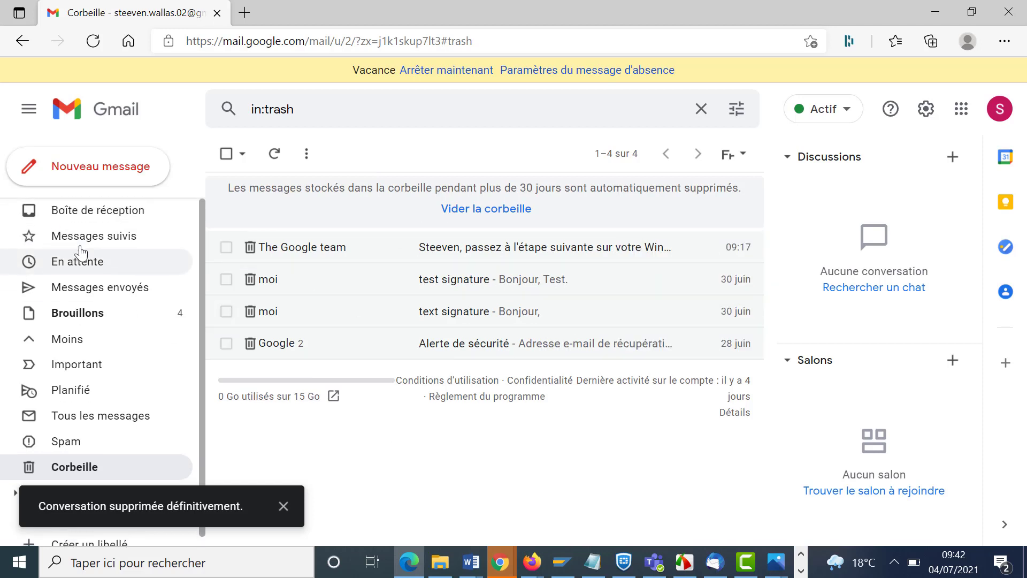
click(85, 211)
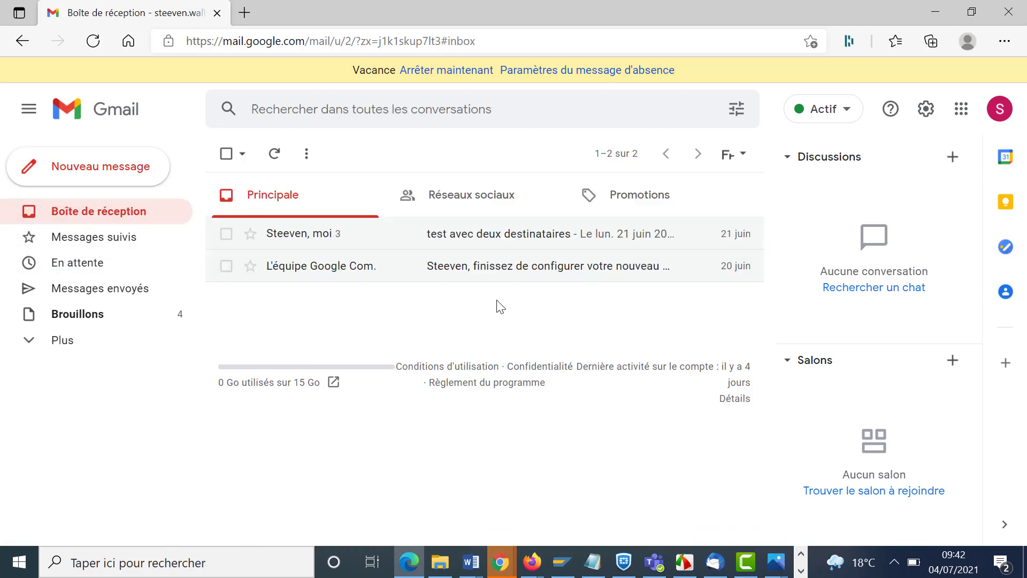
- From the second account's window, send a 'test' email to the filtered account, then switch back
click(529, 561)
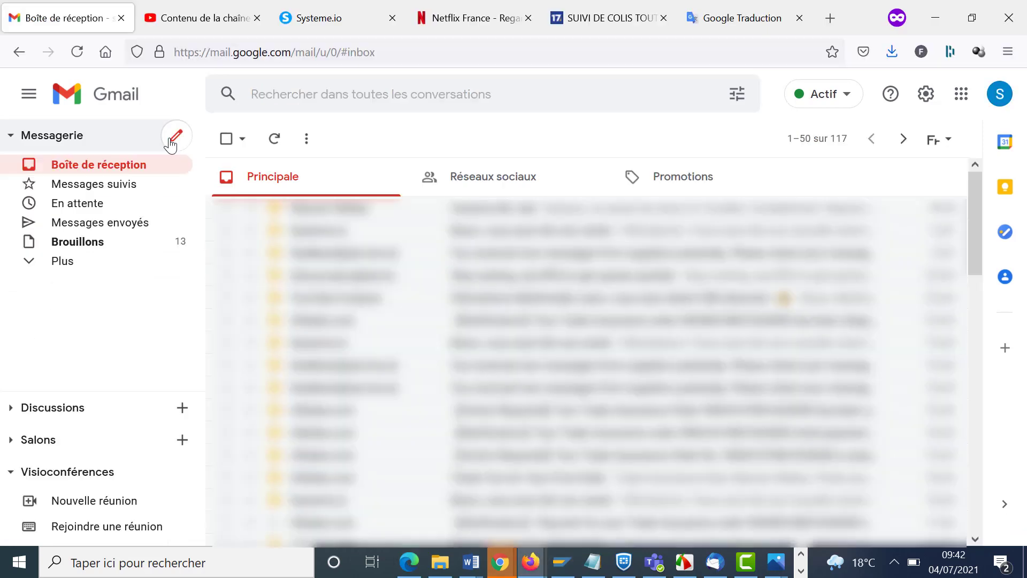
click(174, 137)
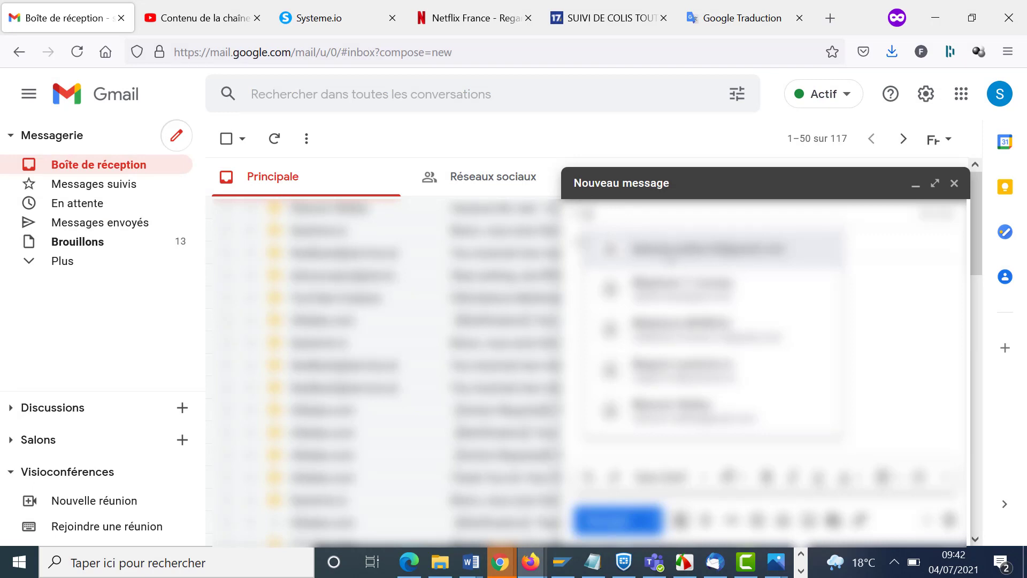
click(656, 246)
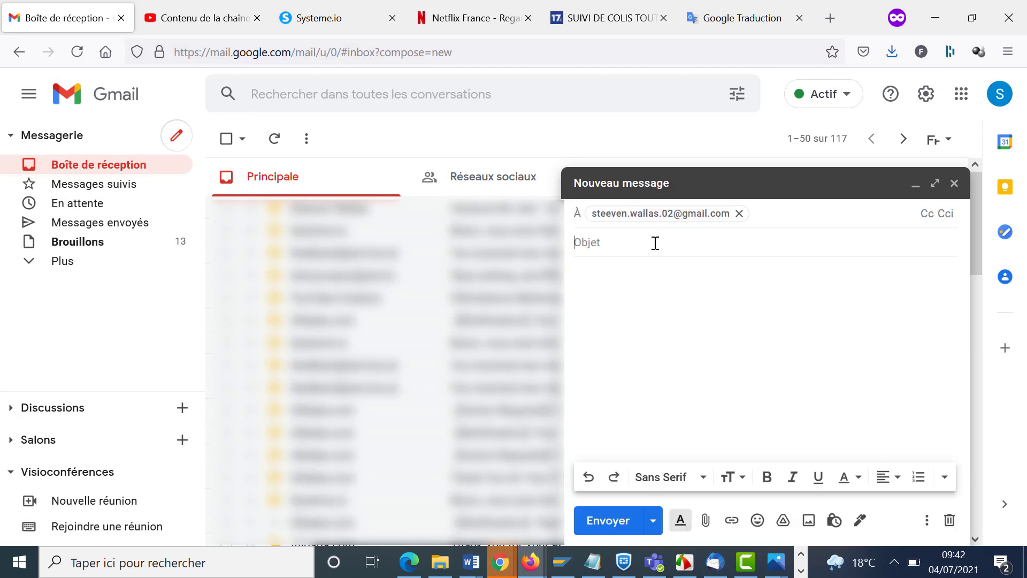
text(test)
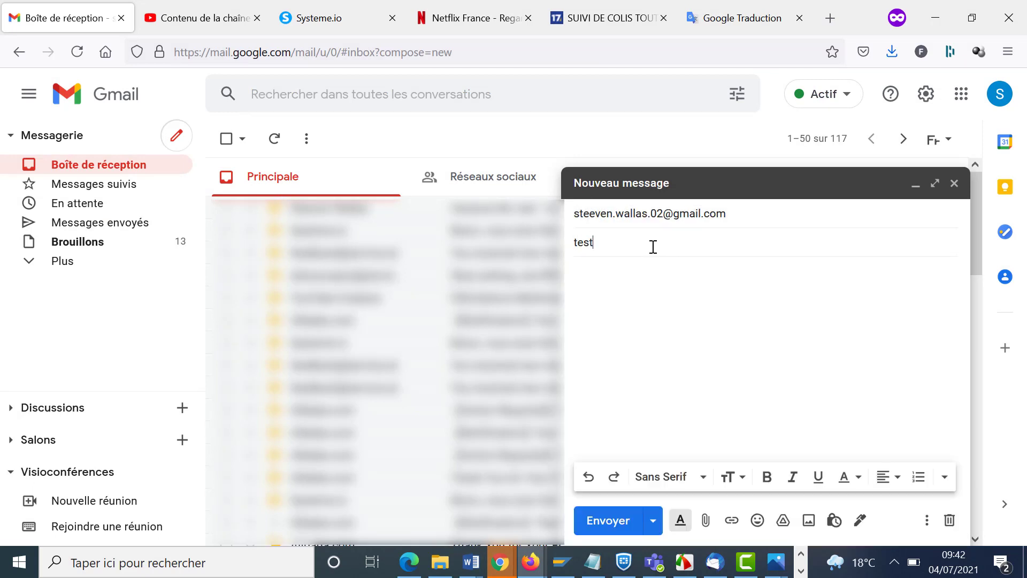
click(608, 521)
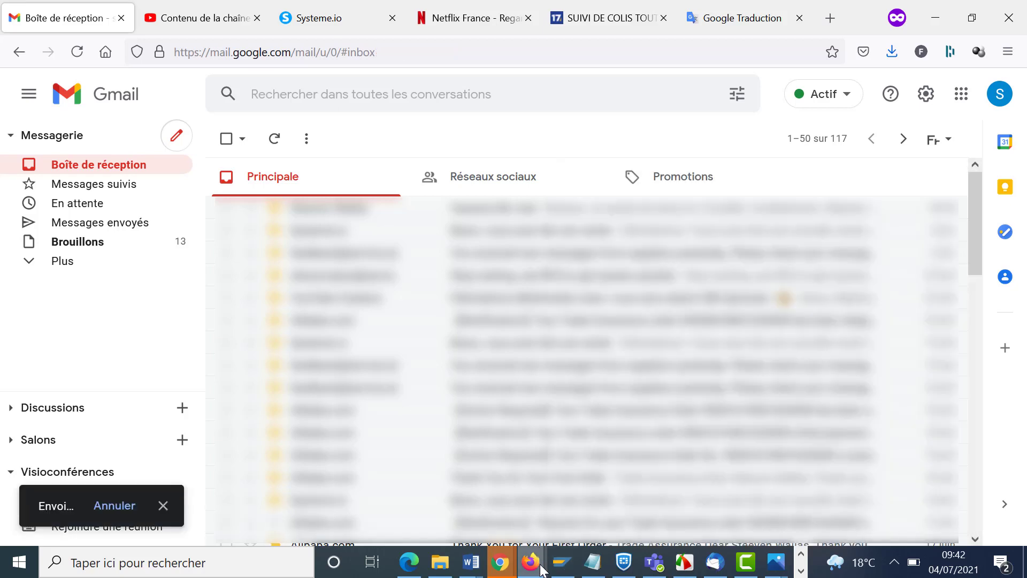
mouse_move(527, 572)
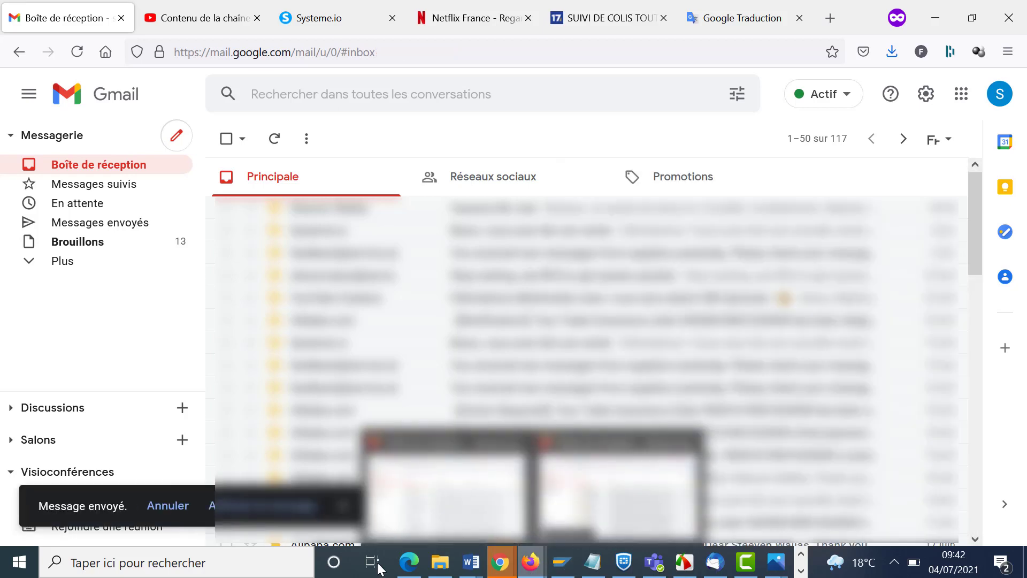
mouse_move(406, 568)
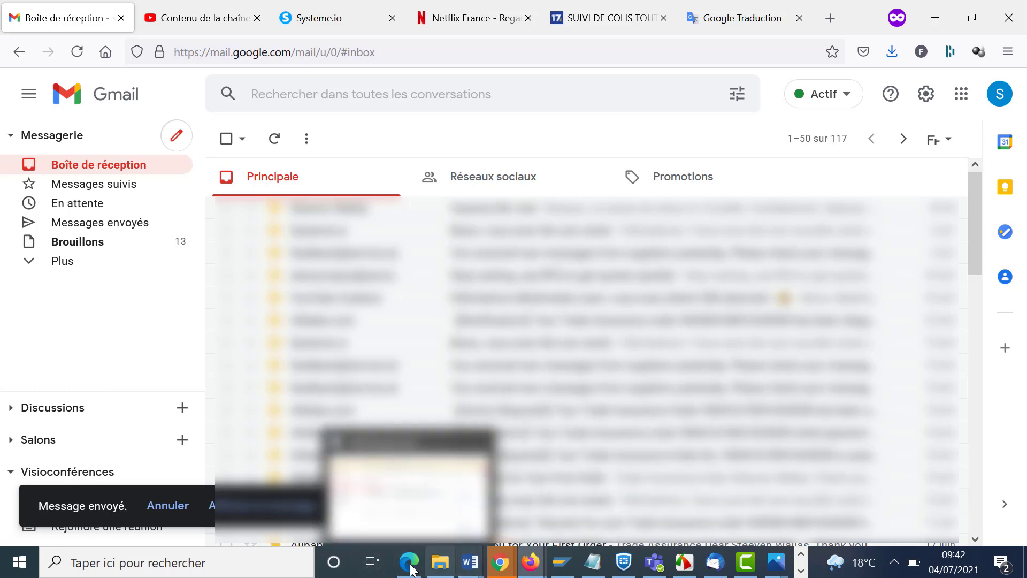
click(409, 568)
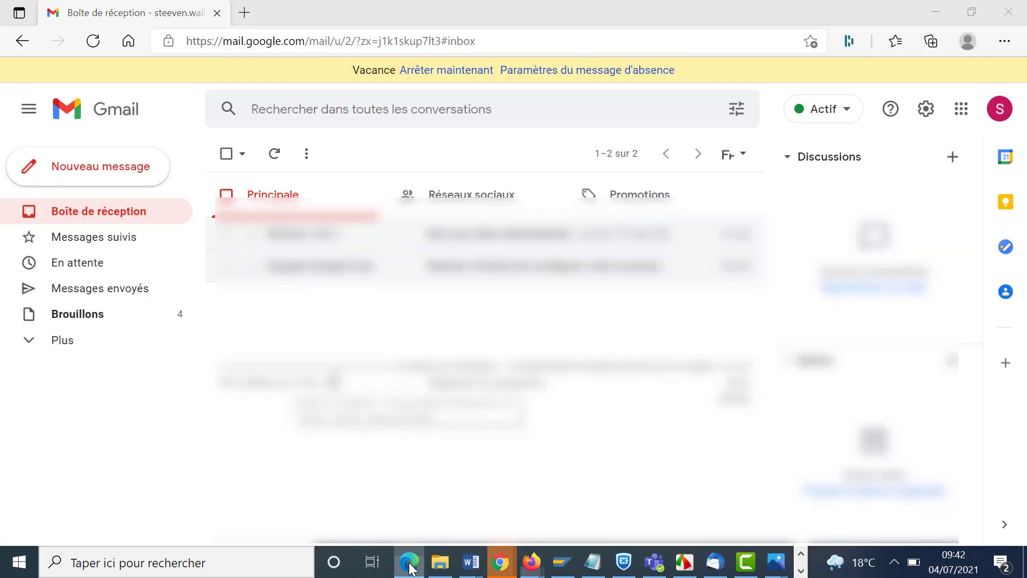
- Check Corbeille for the filtered test message, return to the inbox, then view the trash again
click(39, 345)
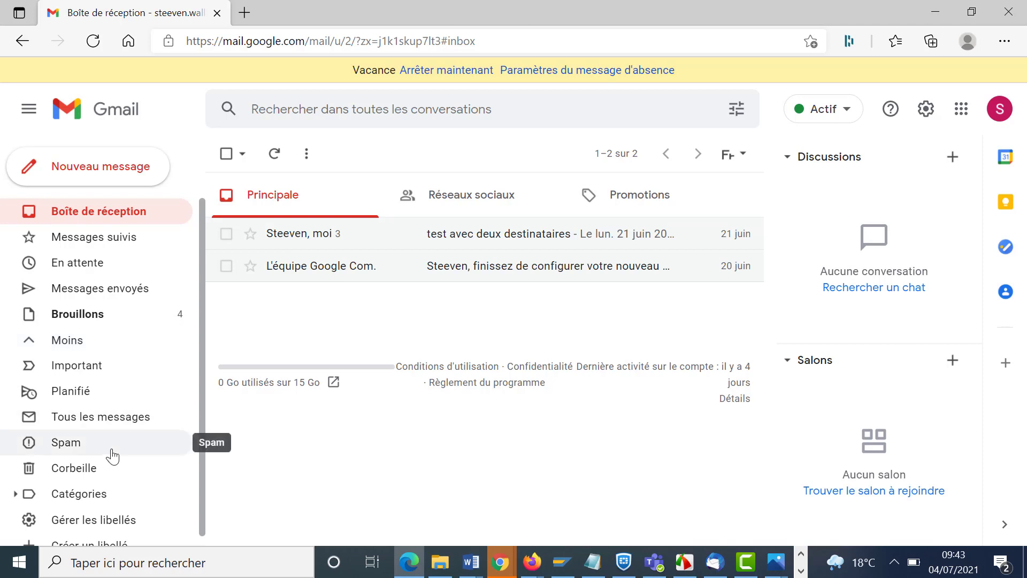
click(89, 476)
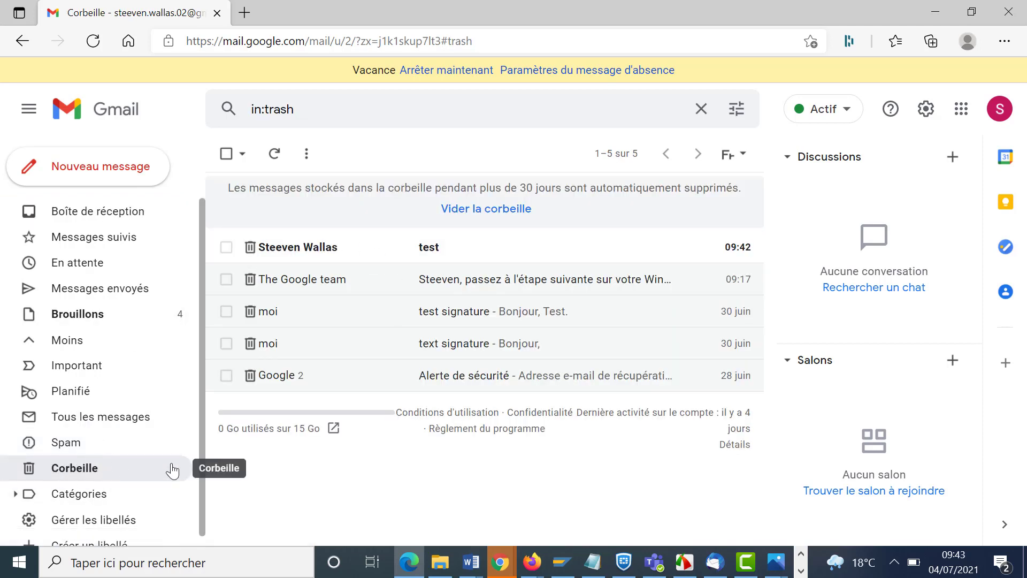
mouse_move(306, 251)
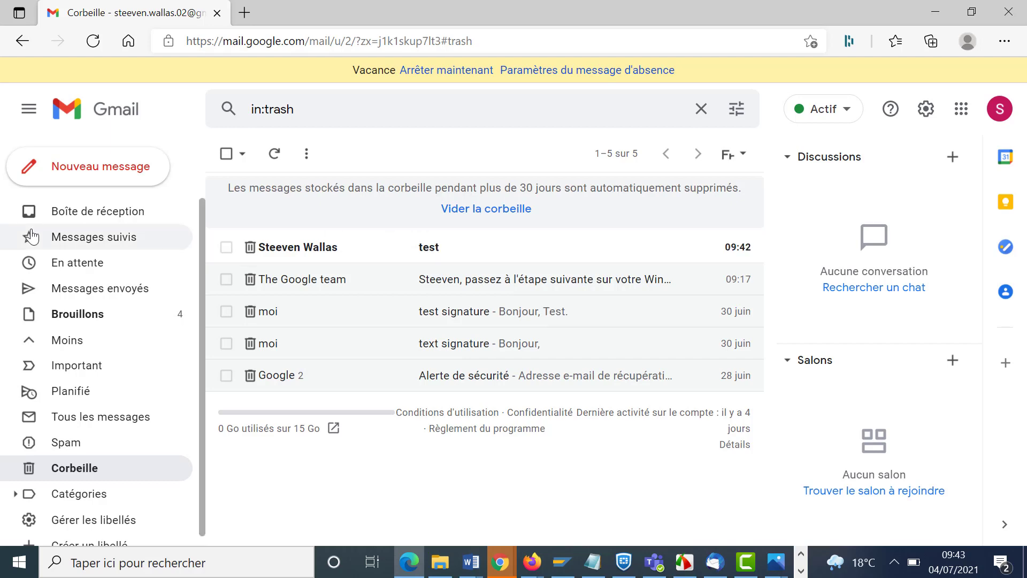
click(107, 211)
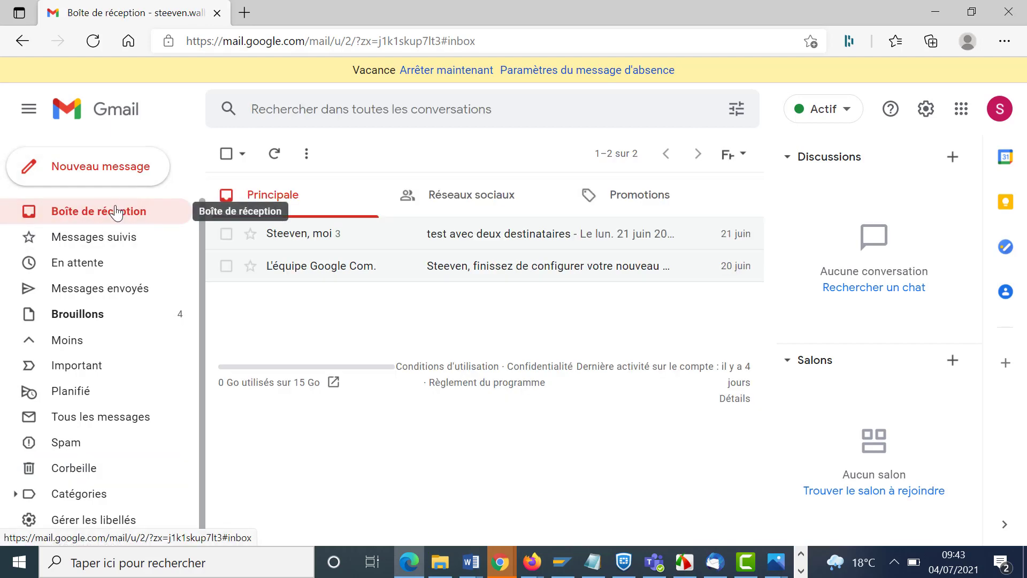
click(67, 468)
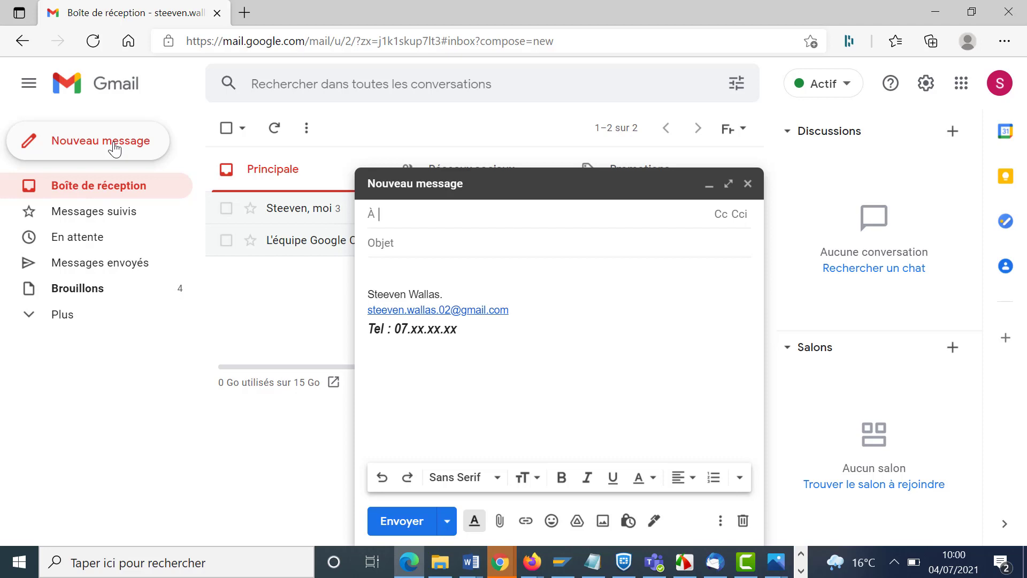
- Address the draft to the second suggested contact with subject 'test envoi' and open Programmer l'envoi
text(s)
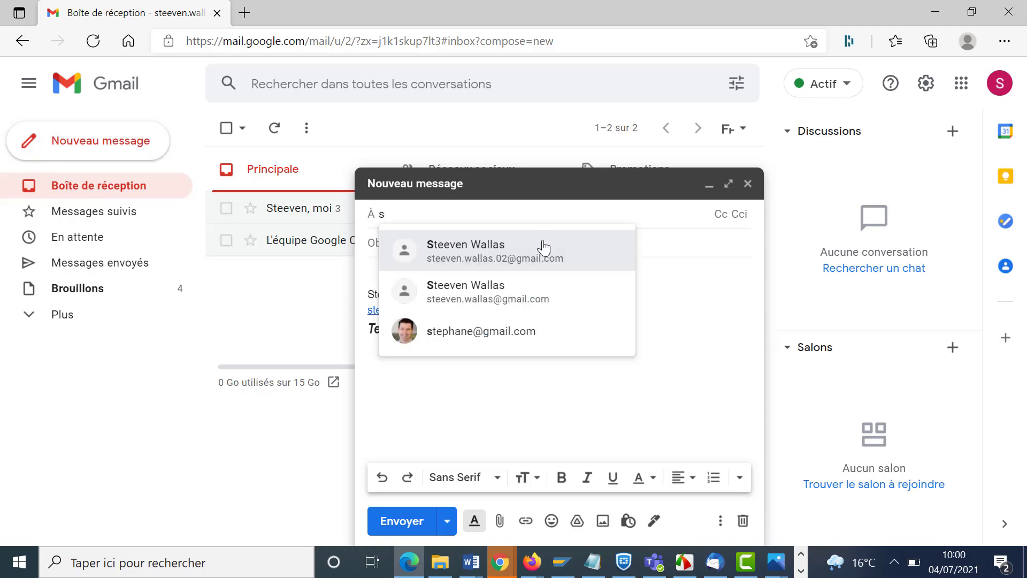
click(532, 291)
click(463, 244)
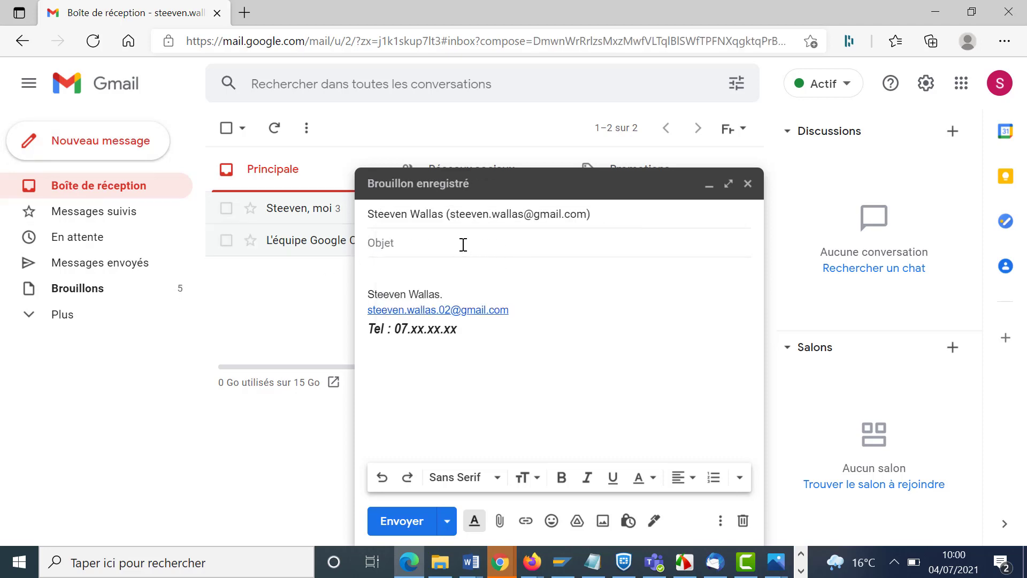
text(test envoi)
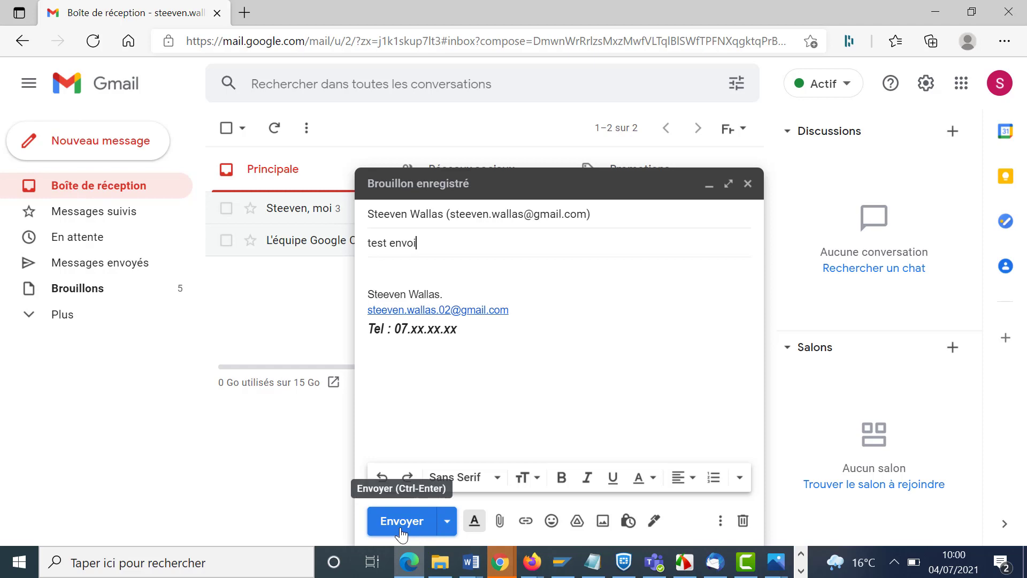
click(447, 521)
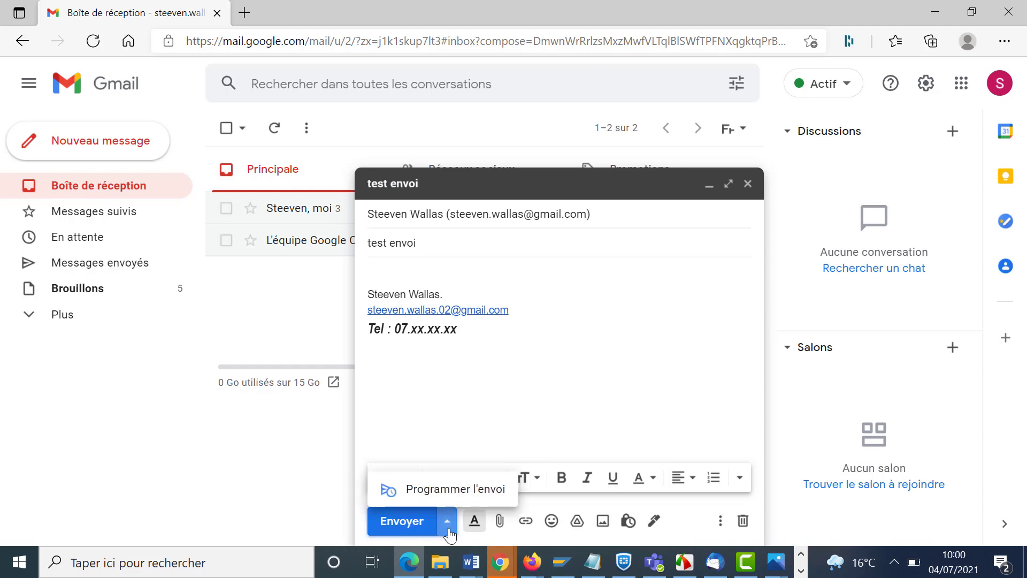
click(451, 488)
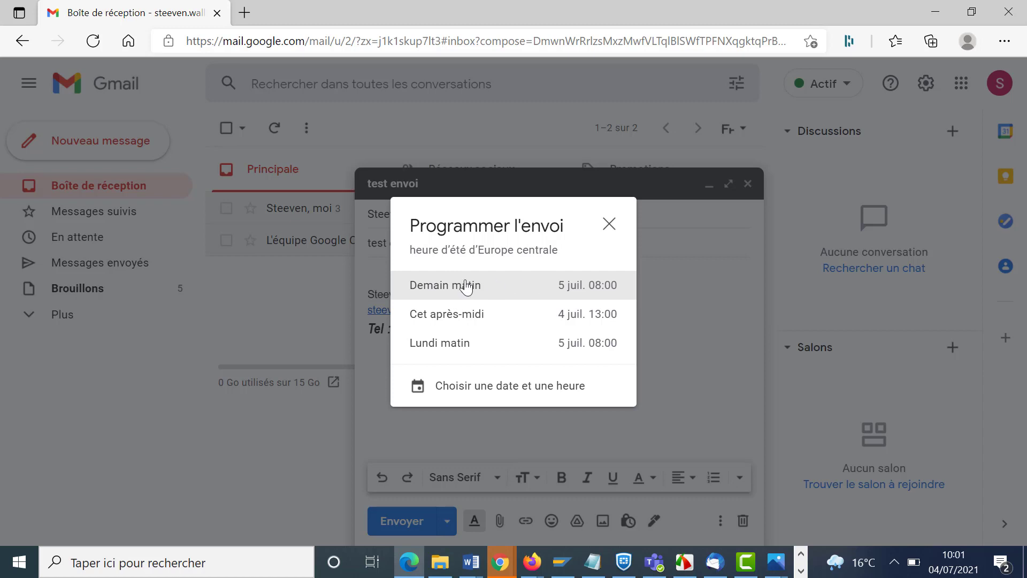
- Schedule the message for a custom time of 10:05 on 4 July 2021
click(554, 390)
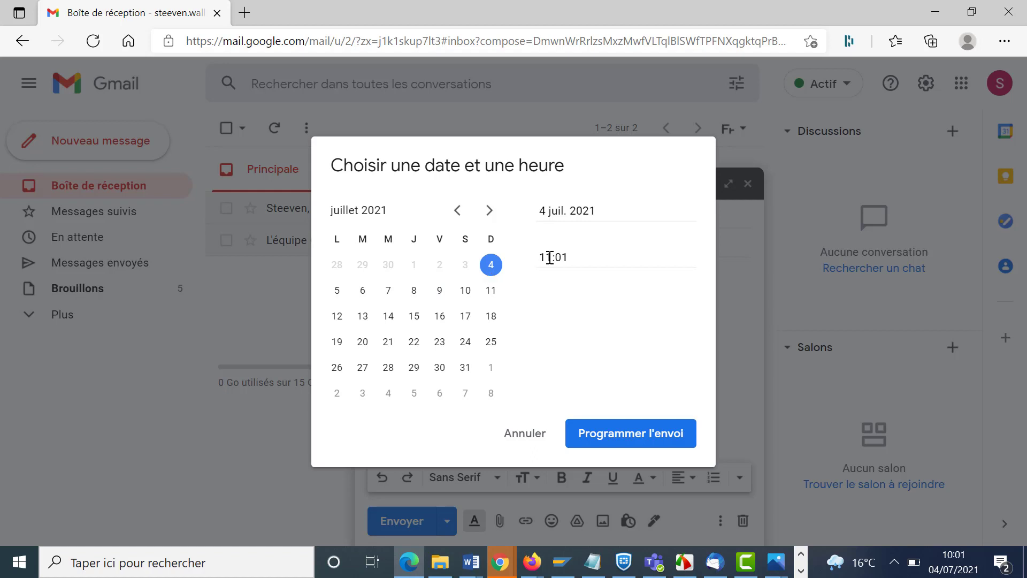
drag(551, 258, 560, 257)
text(03)
click(624, 438)
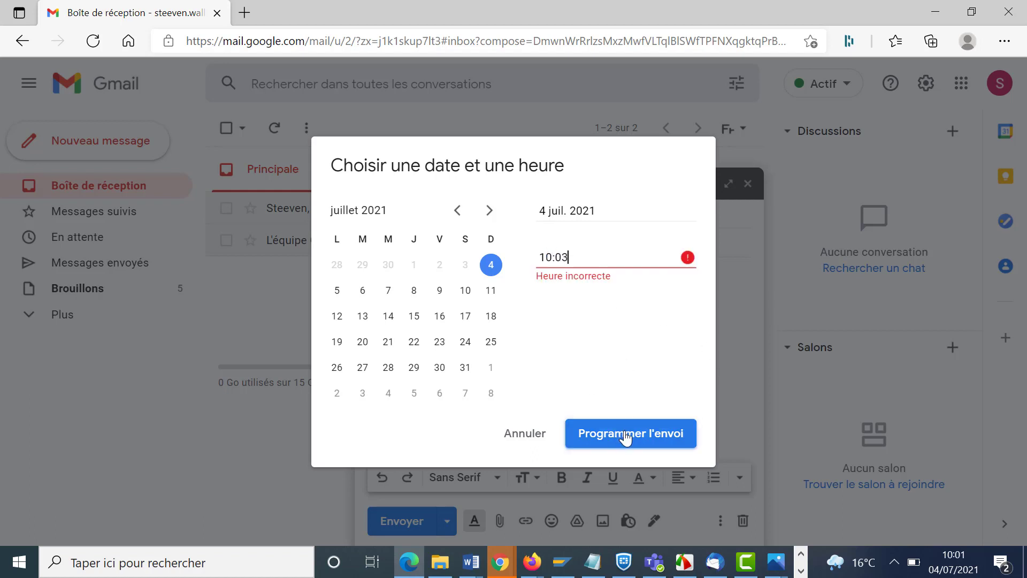
drag(569, 257, 564, 257)
text(5)
key(Return)
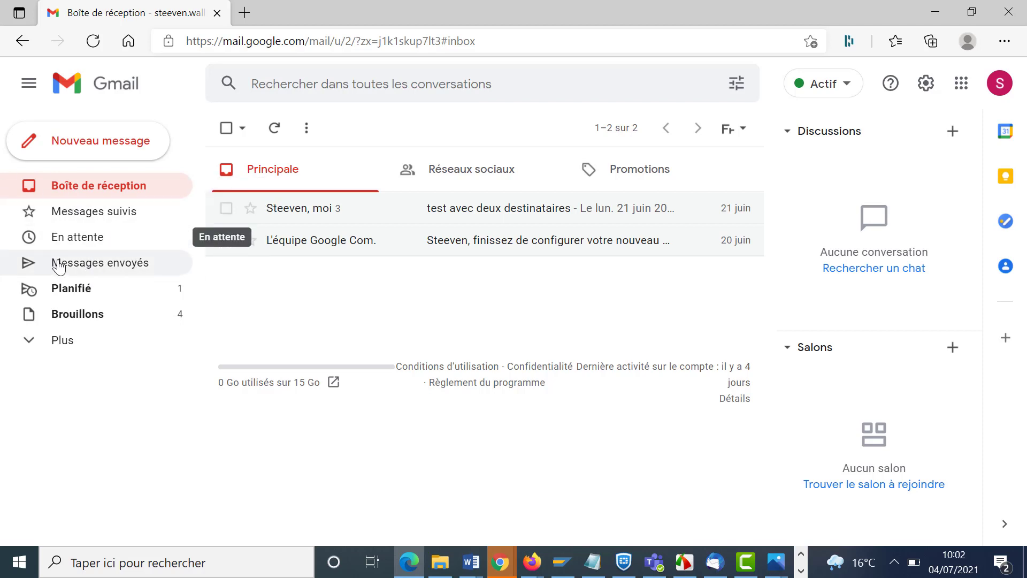
- Check the Planifié folder, discard an empty new message, and switch to the other account's window
click(74, 292)
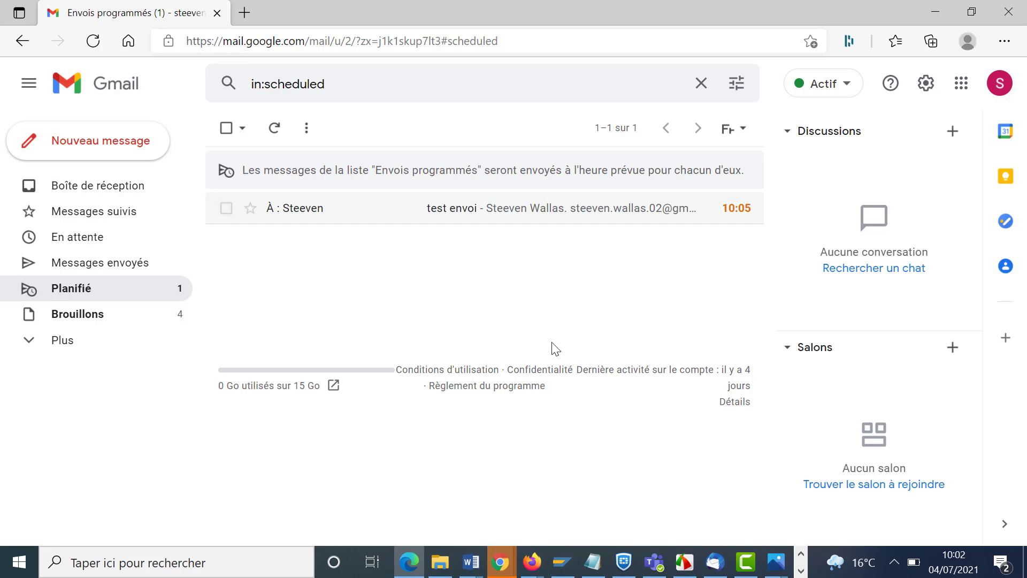
click(107, 150)
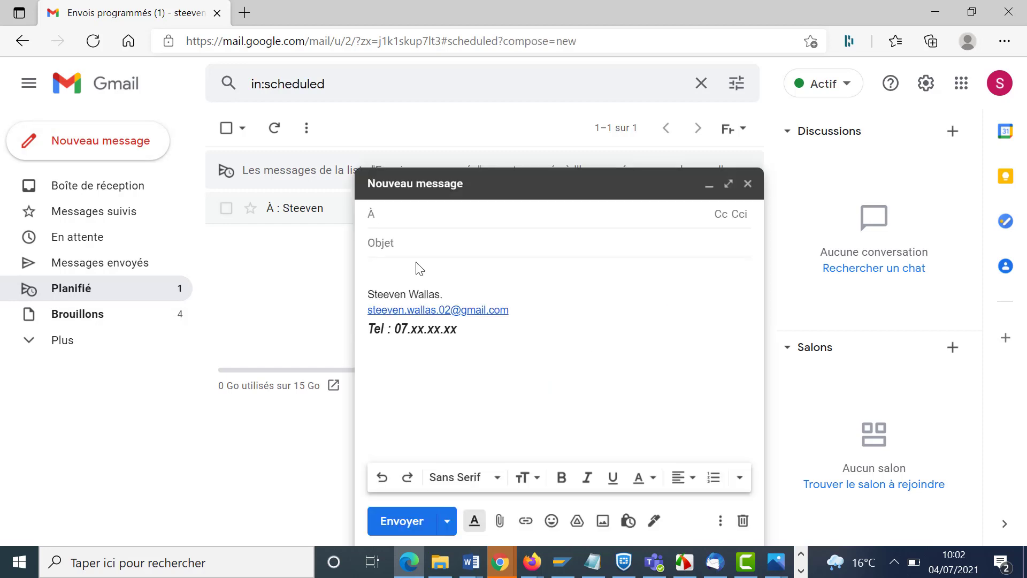
click(747, 185)
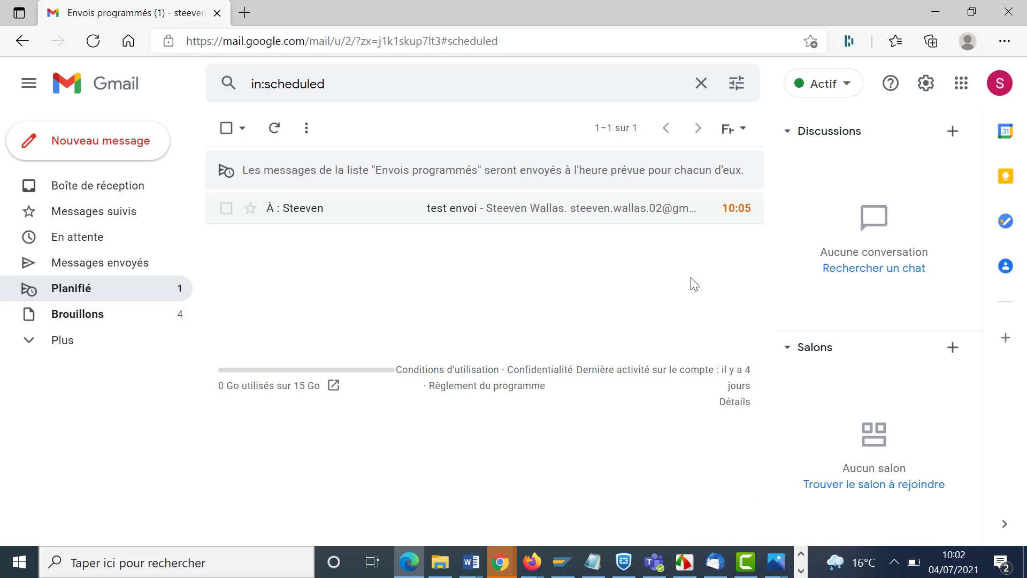
key(alt+Tab)
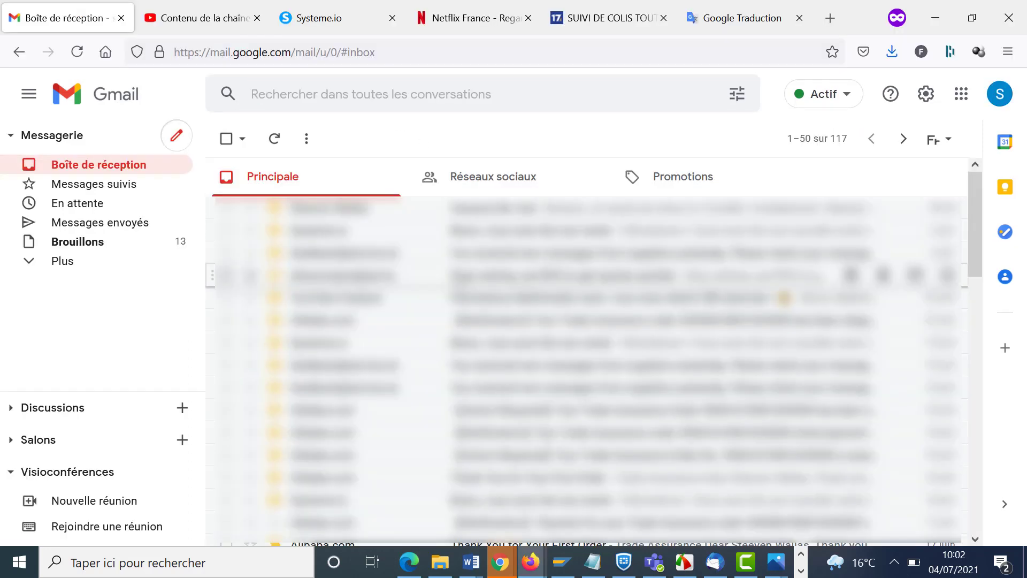
- Address a new message to the suggested contact, subject 'test conf', body 'Bonjour', blank line, 'MErci'
click(176, 136)
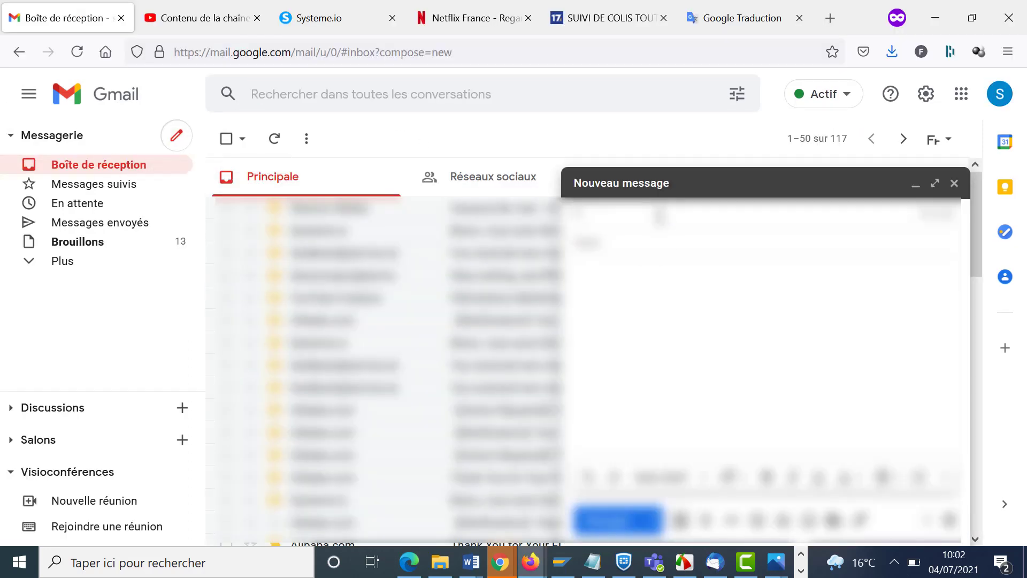
text(ma)
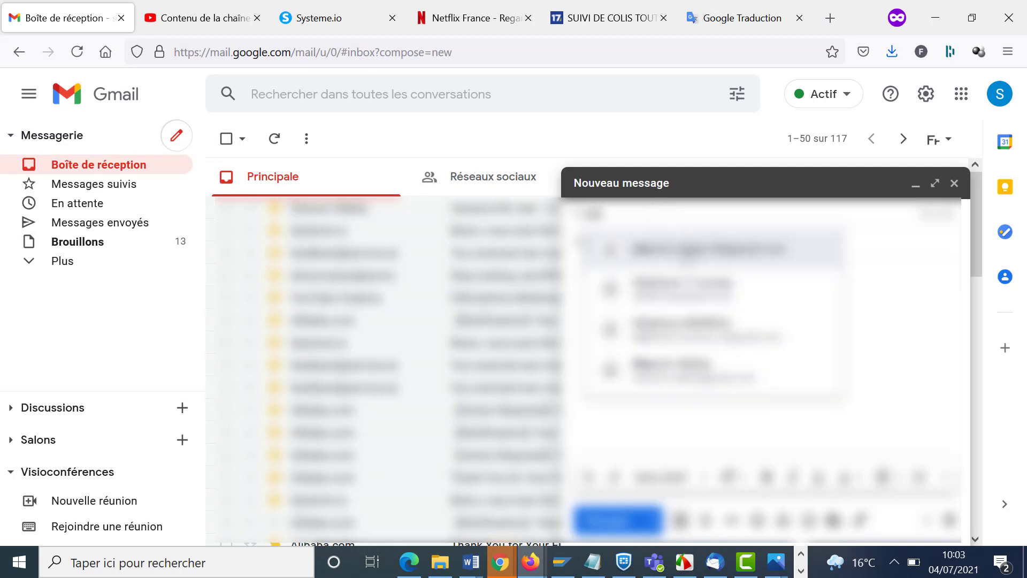
click(683, 248)
text(test )
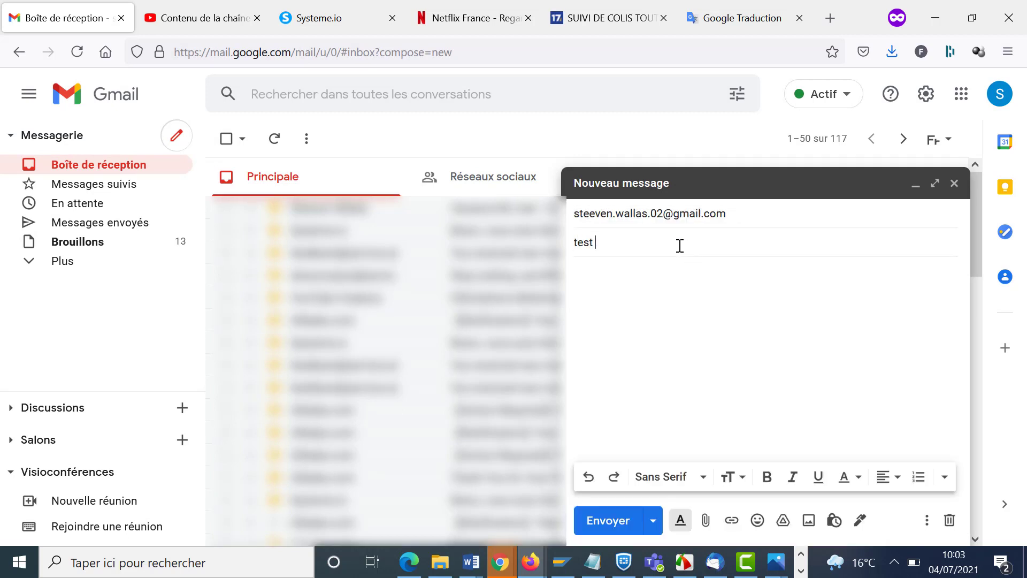
text(conf)
click(691, 303)
text(Bonj)
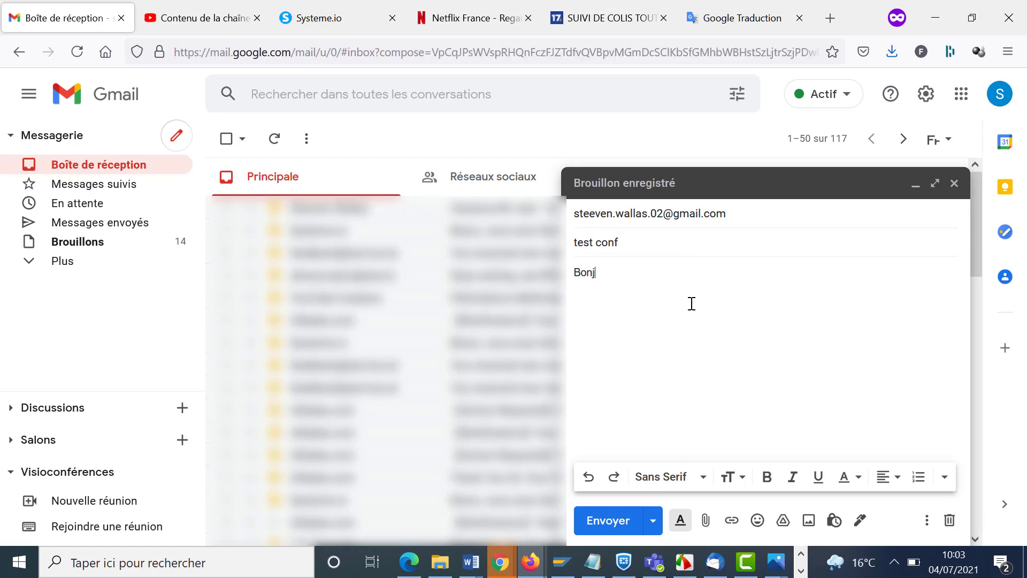
text(our)
key(Return)
key(Return)
text(MErci)
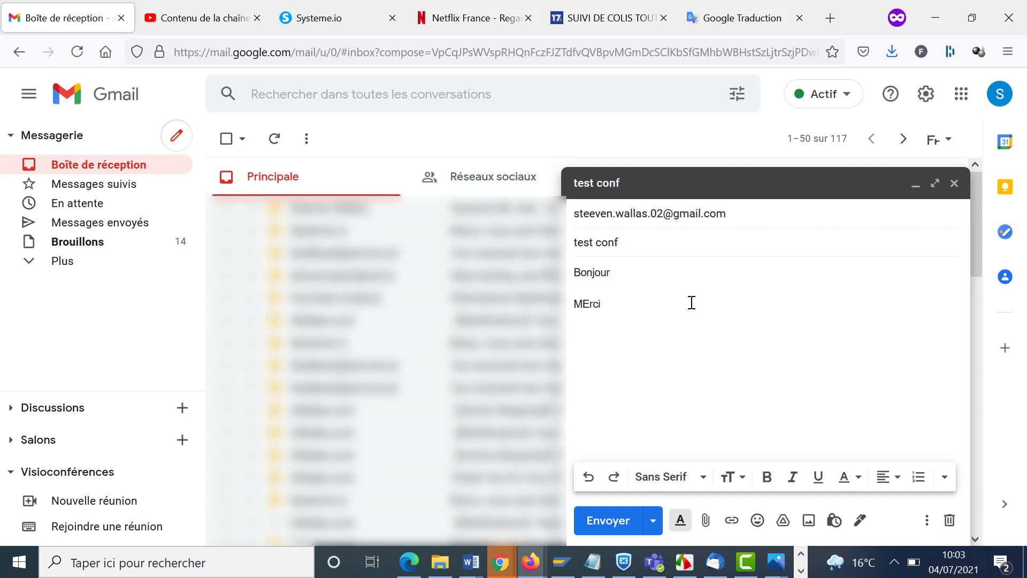
- Send test conf in confidential mode with 'Arrive à expiration dans 1 jour' expiry
click(834, 521)
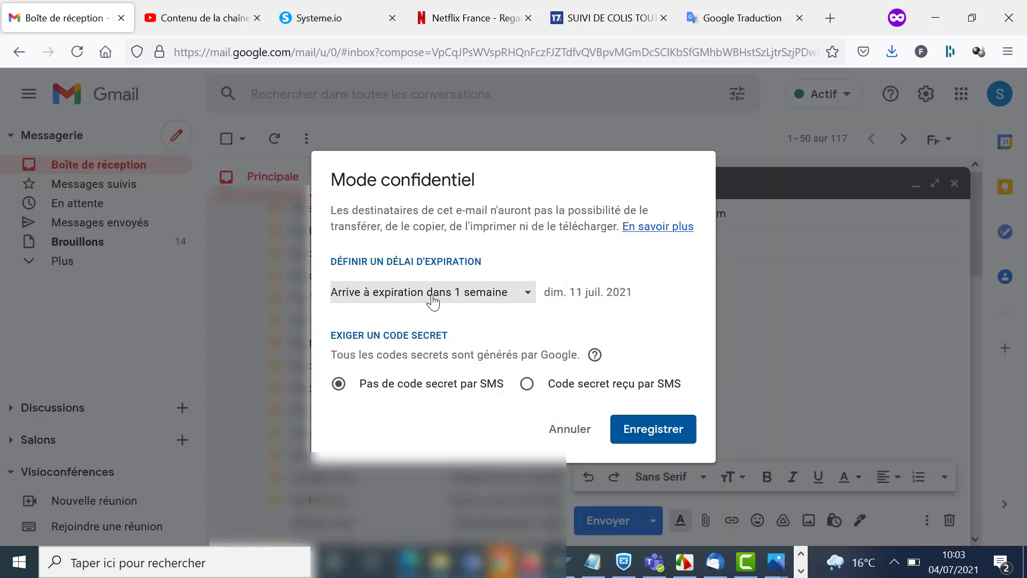
click(433, 301)
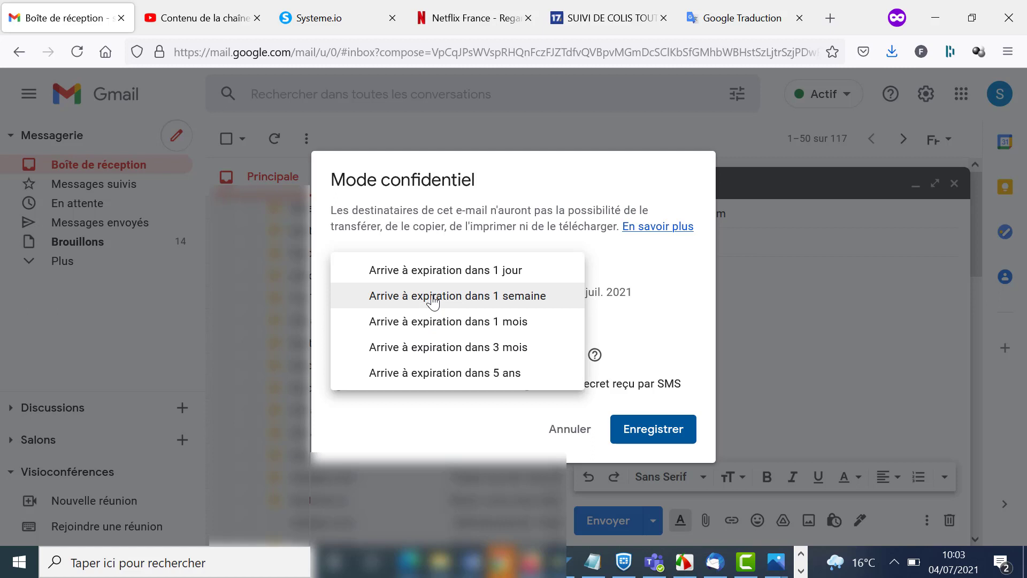
click(506, 275)
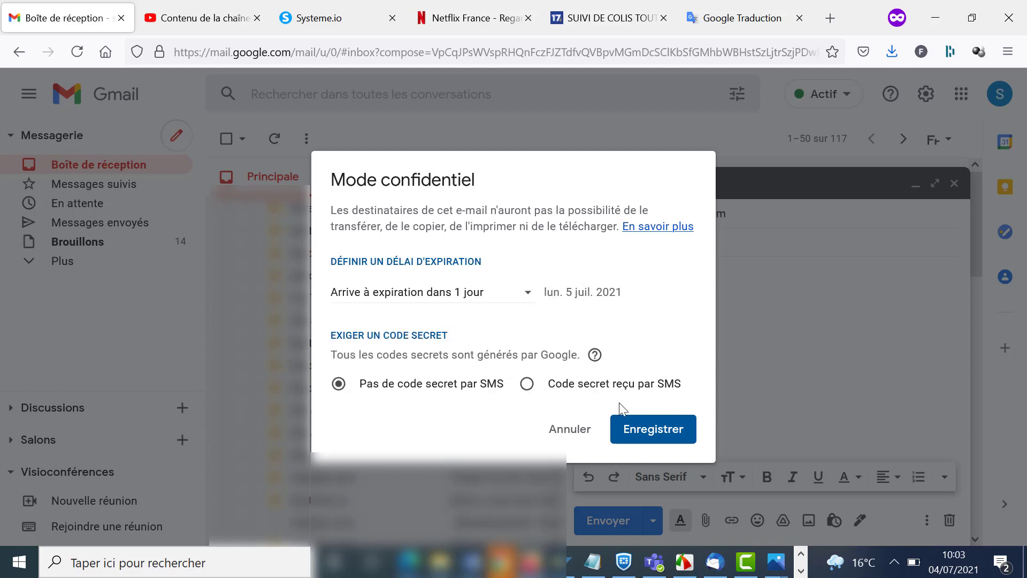
click(655, 430)
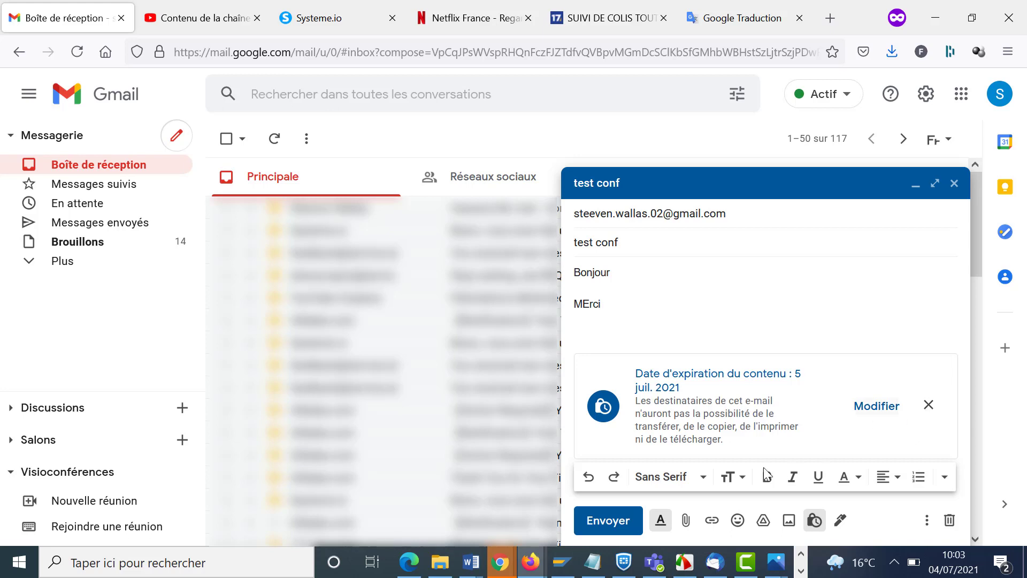
click(612, 528)
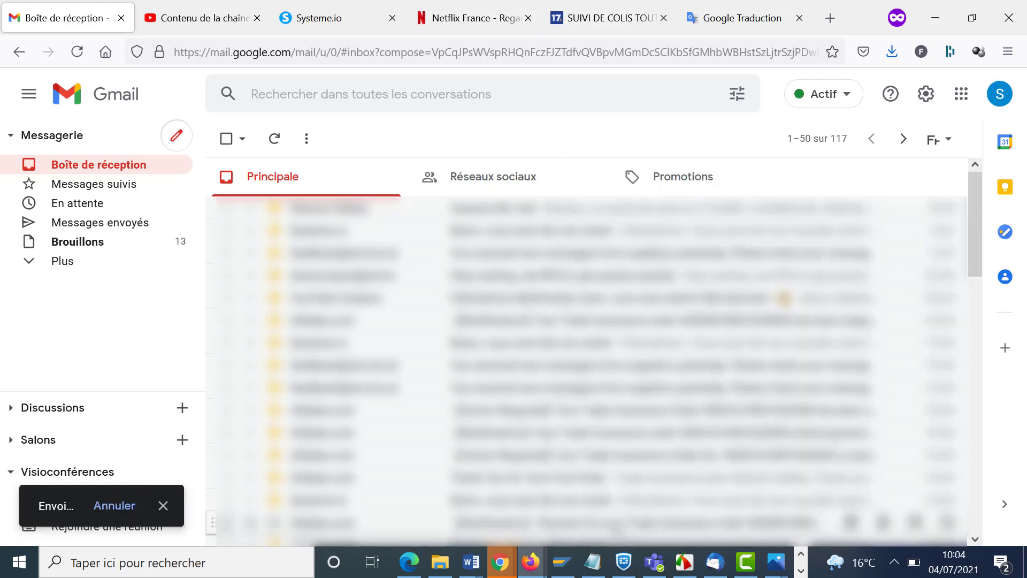
- In the receiving account's Edge window, open the 'test conf' message from Corbeille
click(409, 562)
click(62, 339)
click(74, 442)
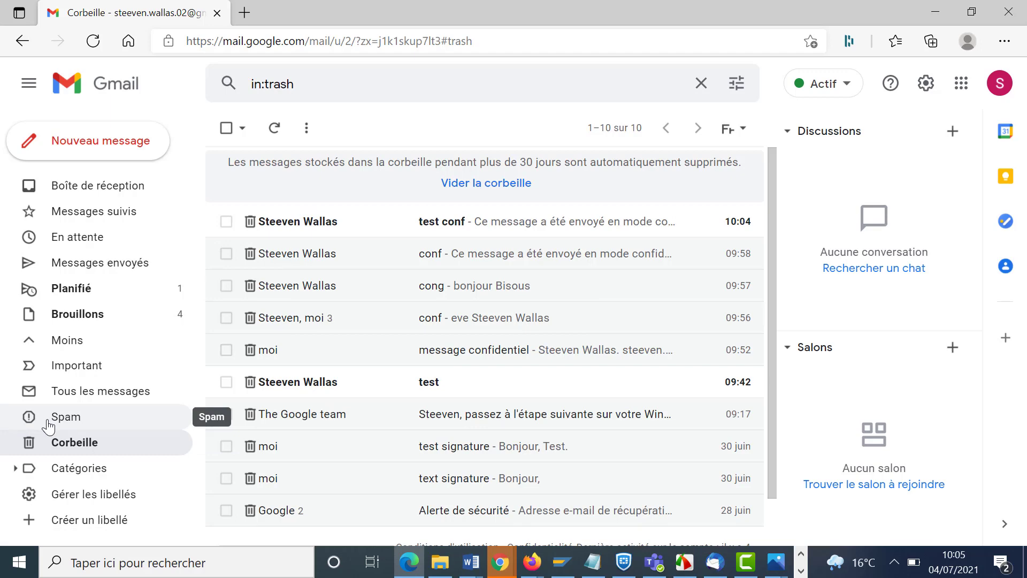
click(492, 229)
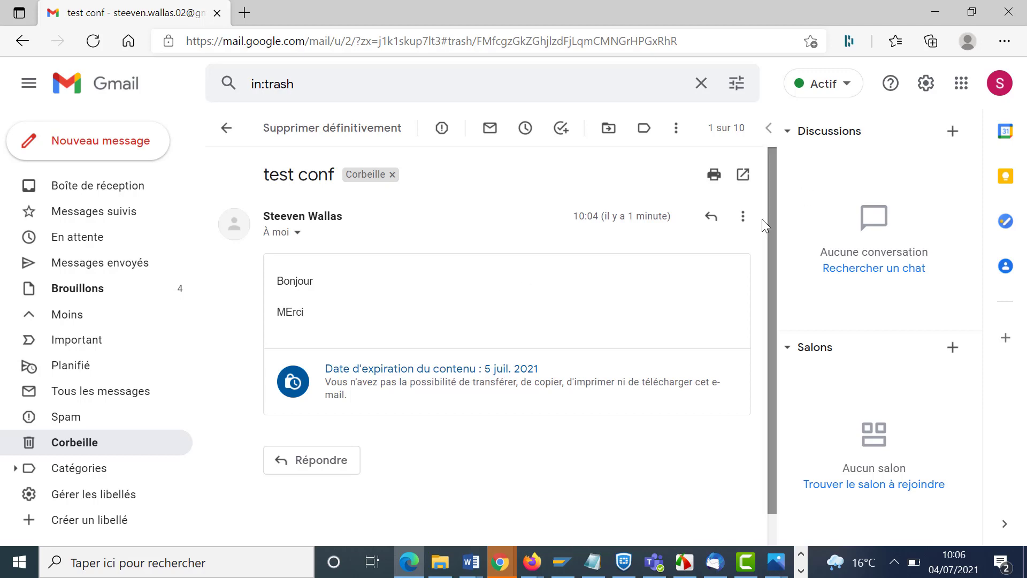
- Start a reply to test conf, then check the empty Planifié folder
click(720, 227)
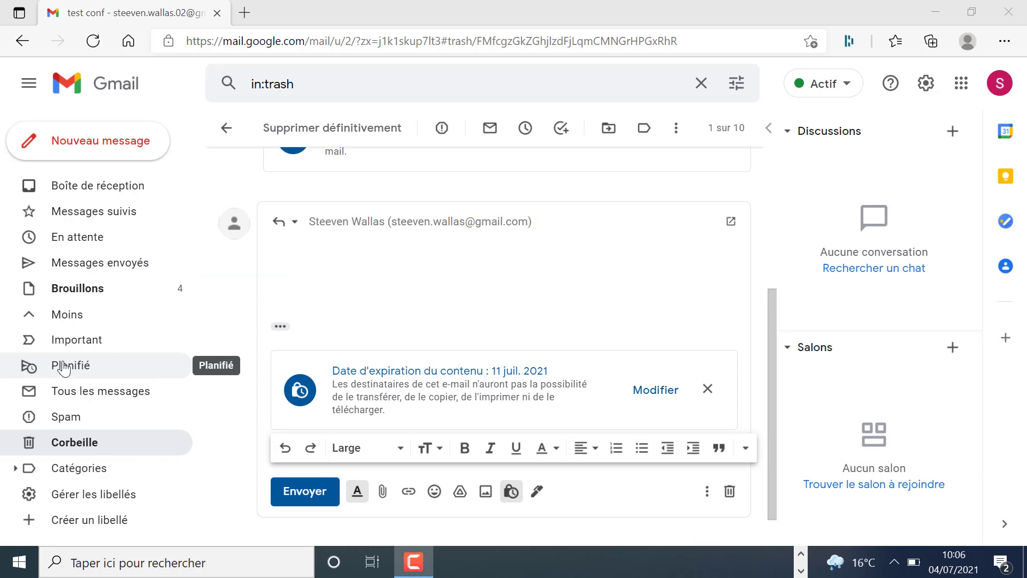
click(46, 368)
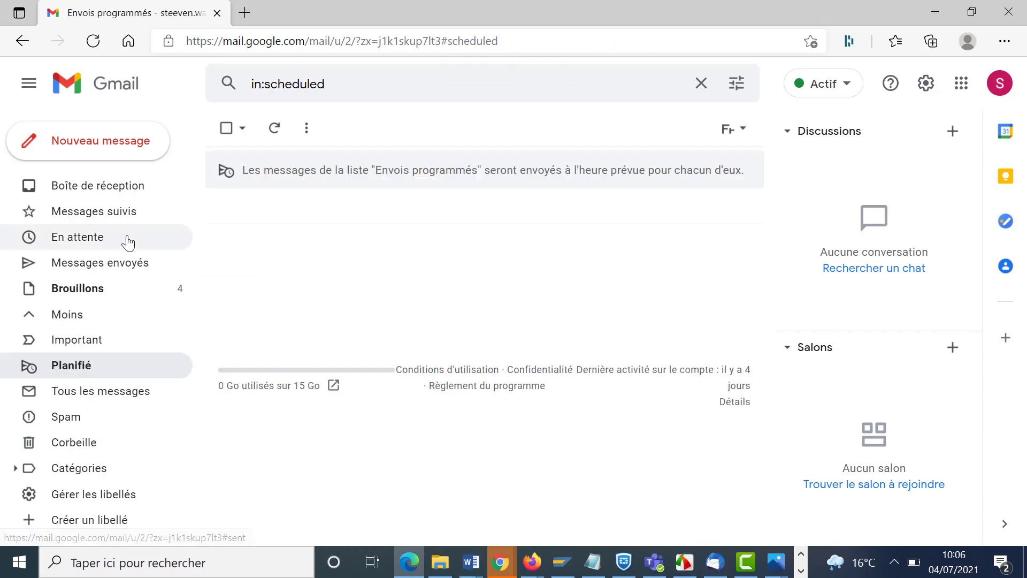
- View test envoi in Messages envoyés, then open its delivered copy in the receiving account's inbox
click(99, 268)
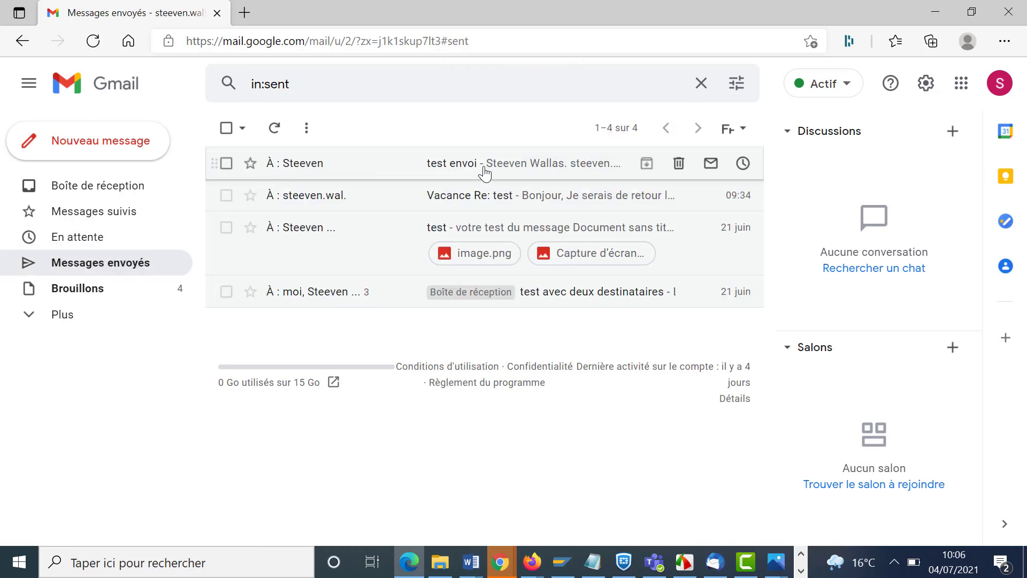
click(540, 170)
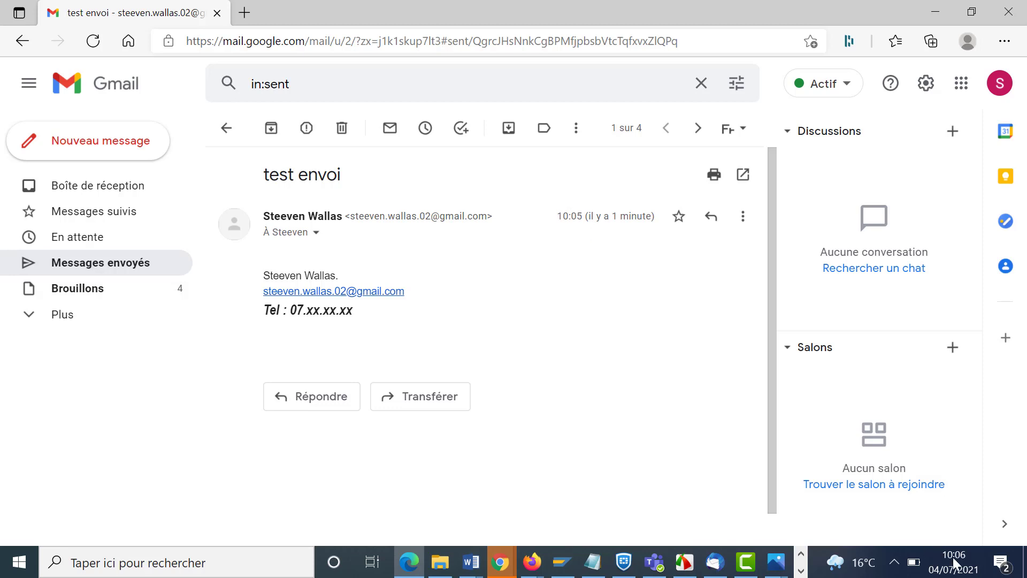
click(116, 195)
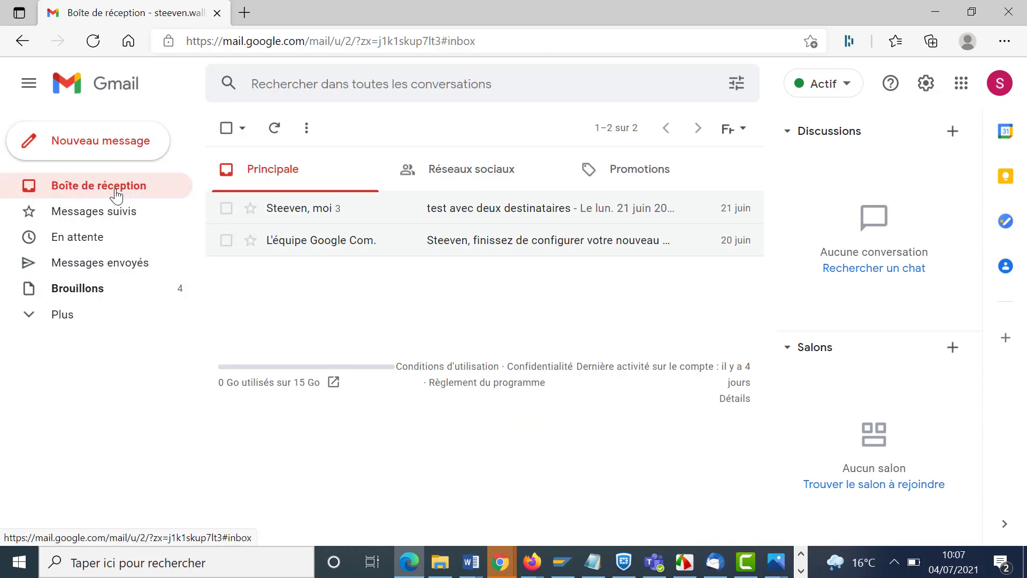
key(super+Tab)
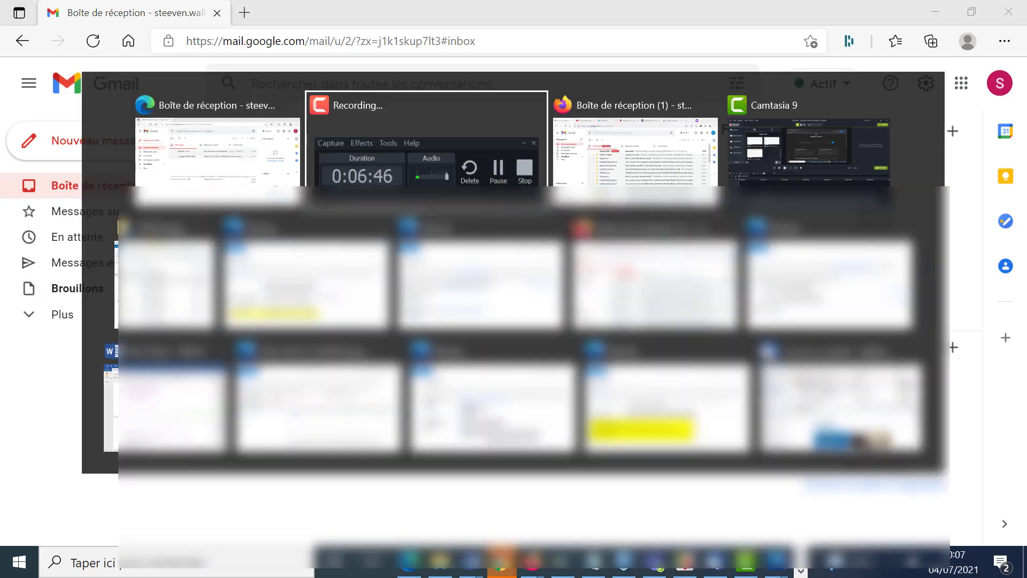
click(636, 150)
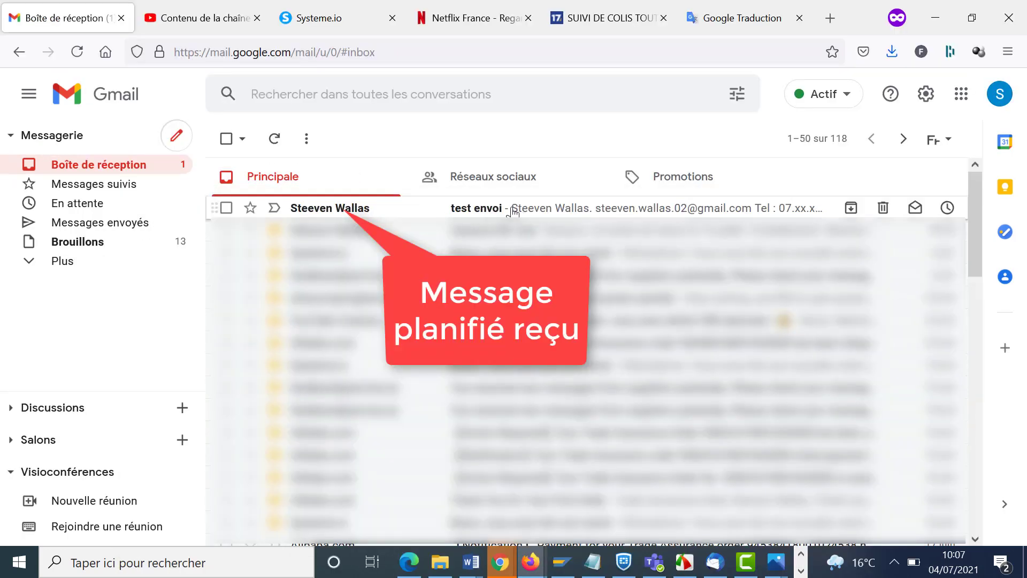
click(513, 210)
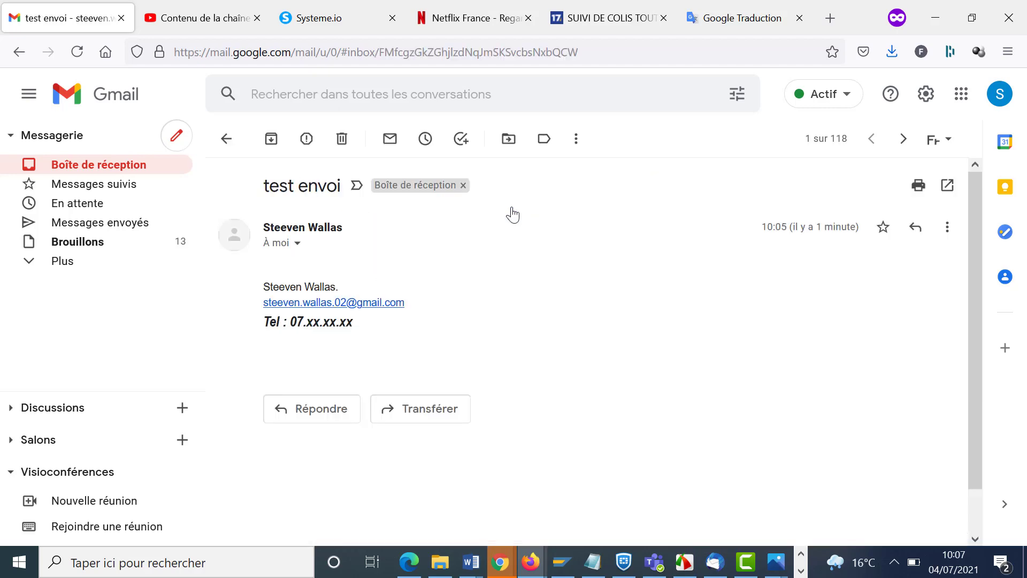
- Compose a message 'confi' to two suggested contacts with body 'Bonjour' / 'MErci'
click(99, 164)
click(176, 136)
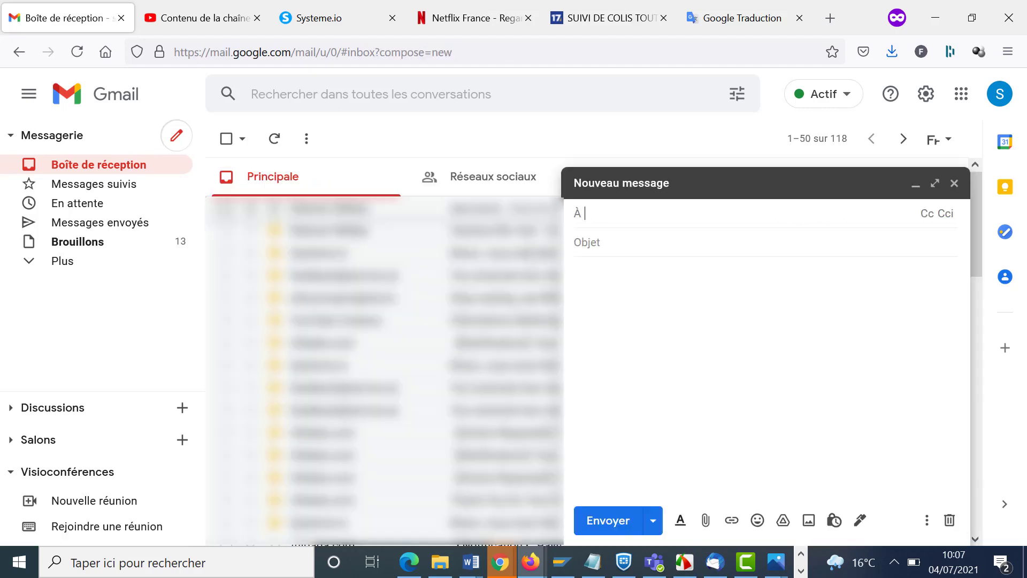
text(s)
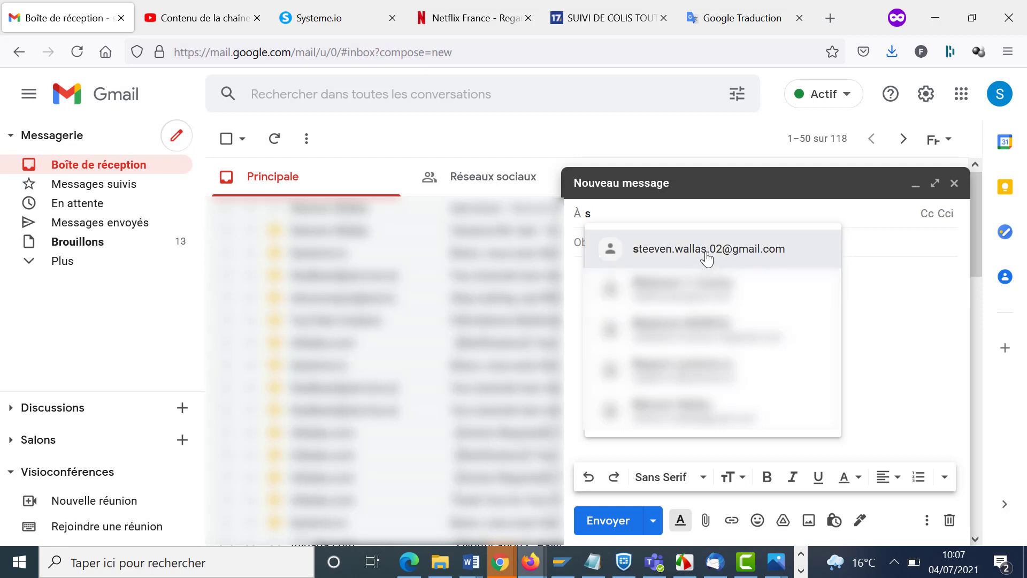
click(707, 259)
text(e)
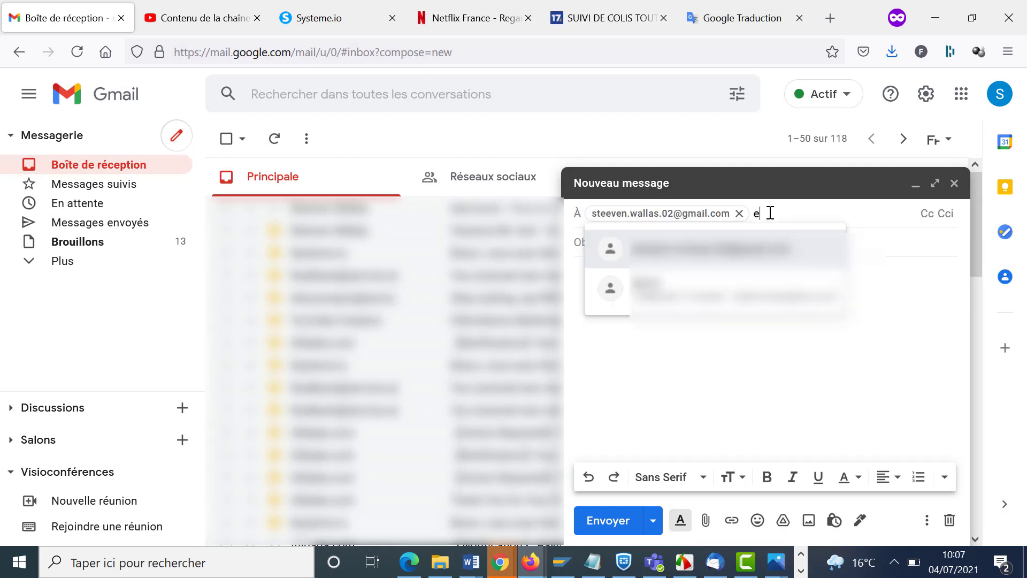
click(706, 257)
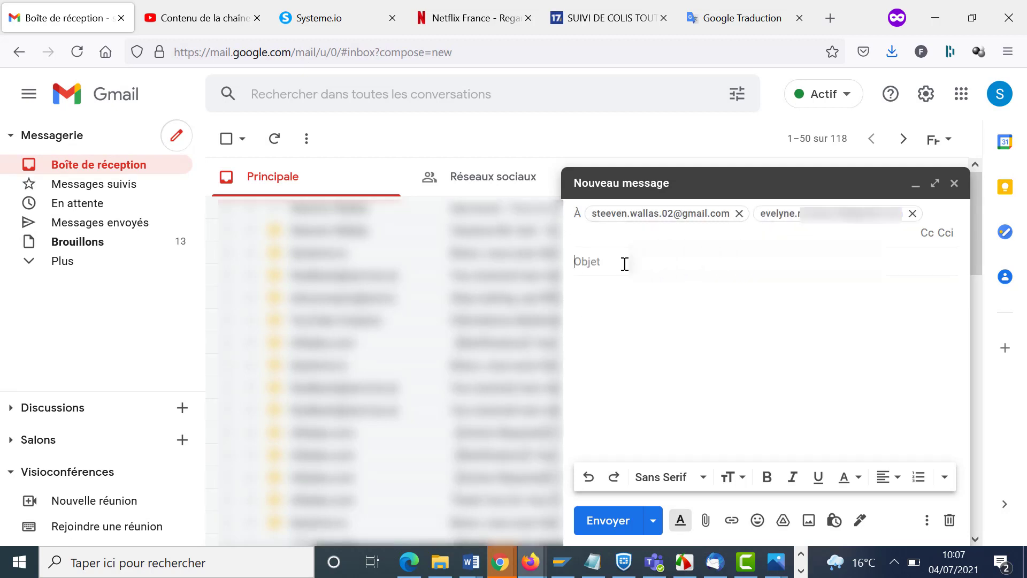
click(624, 263)
text(confi)
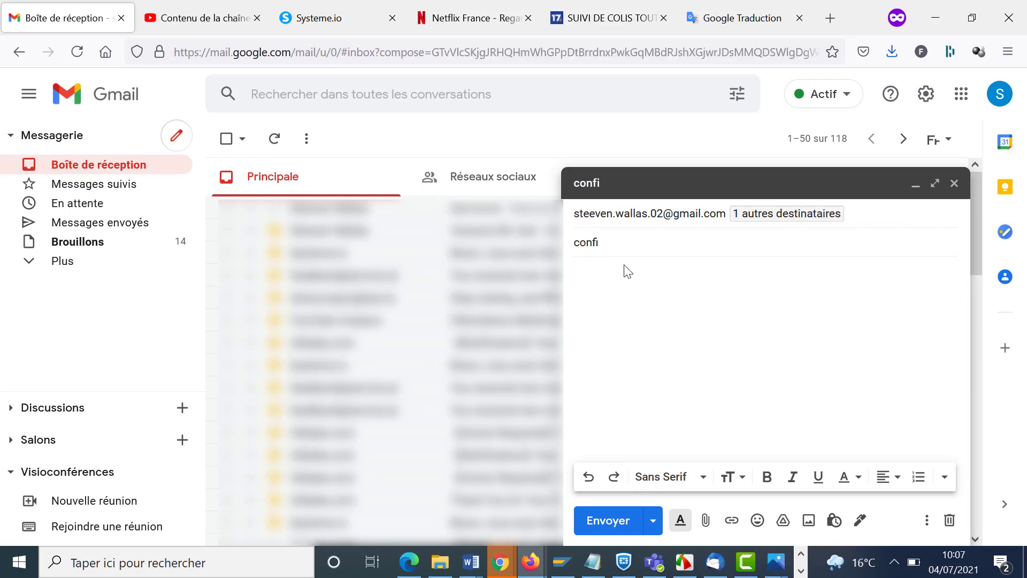
click(628, 272)
text(Bonjour)
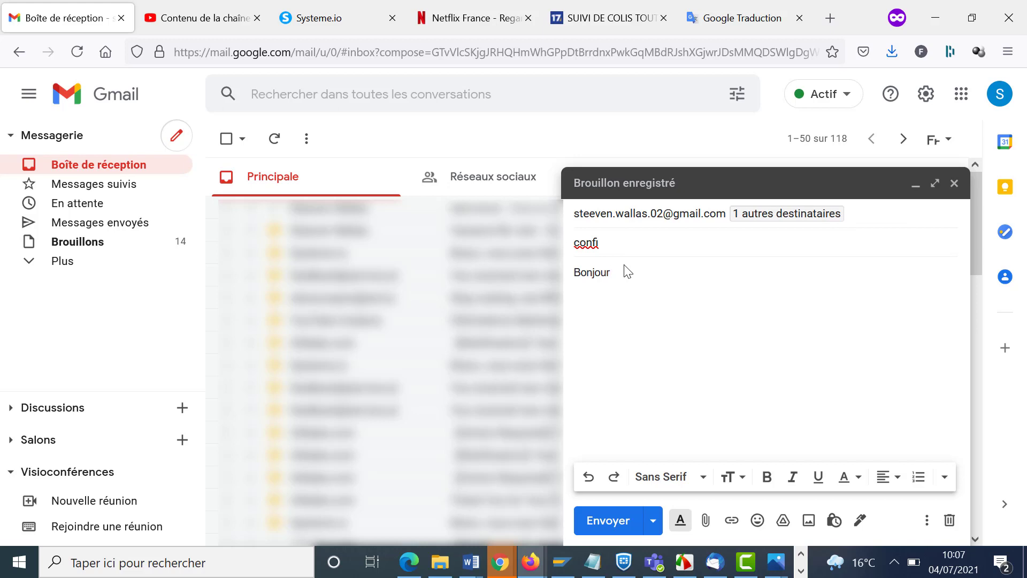
key(Return)
text(MErci)
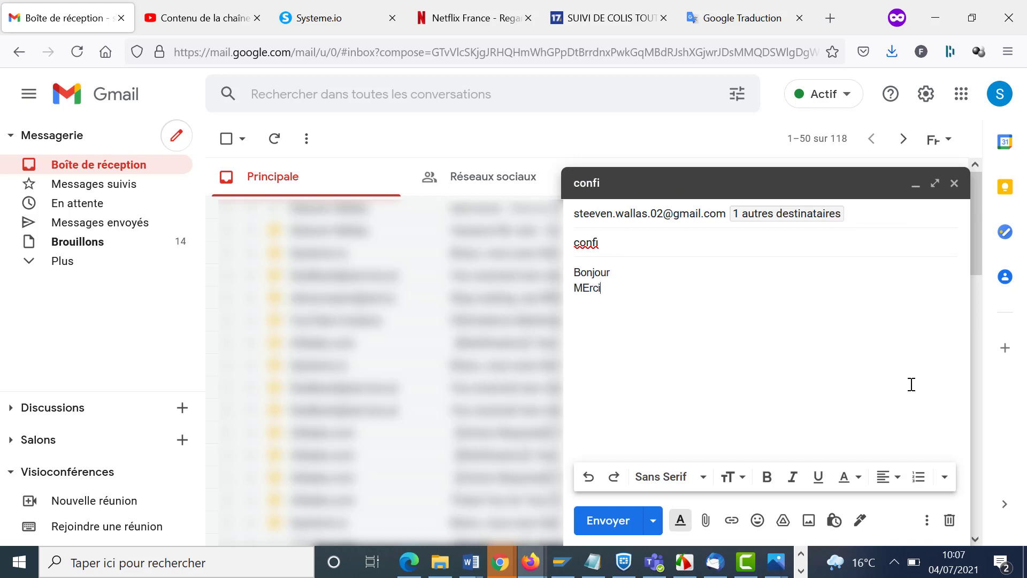
- Set confidential mode to expire 5 juil. 2021 and send the message
click(834, 520)
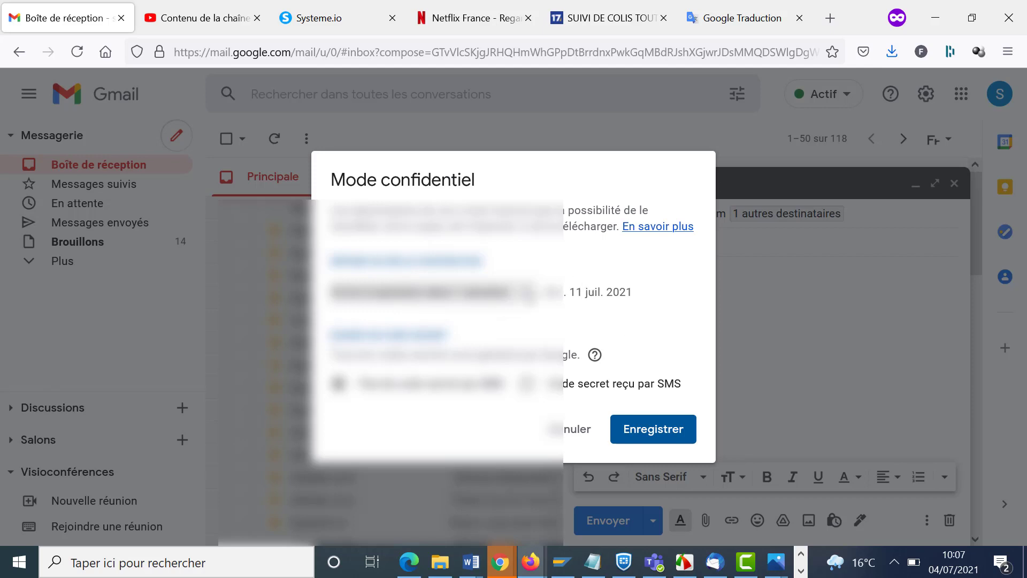
click(508, 293)
click(508, 268)
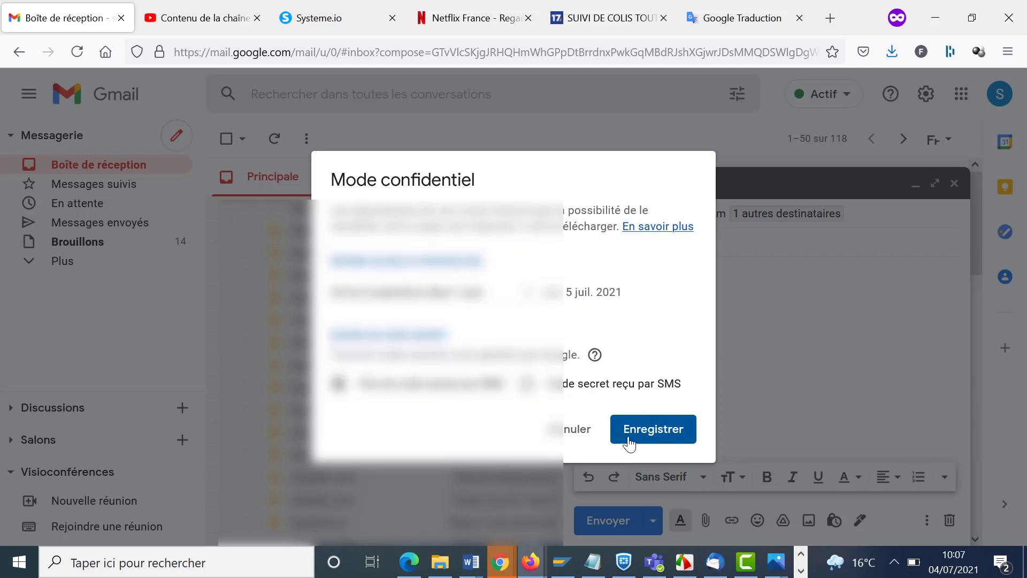
click(629, 443)
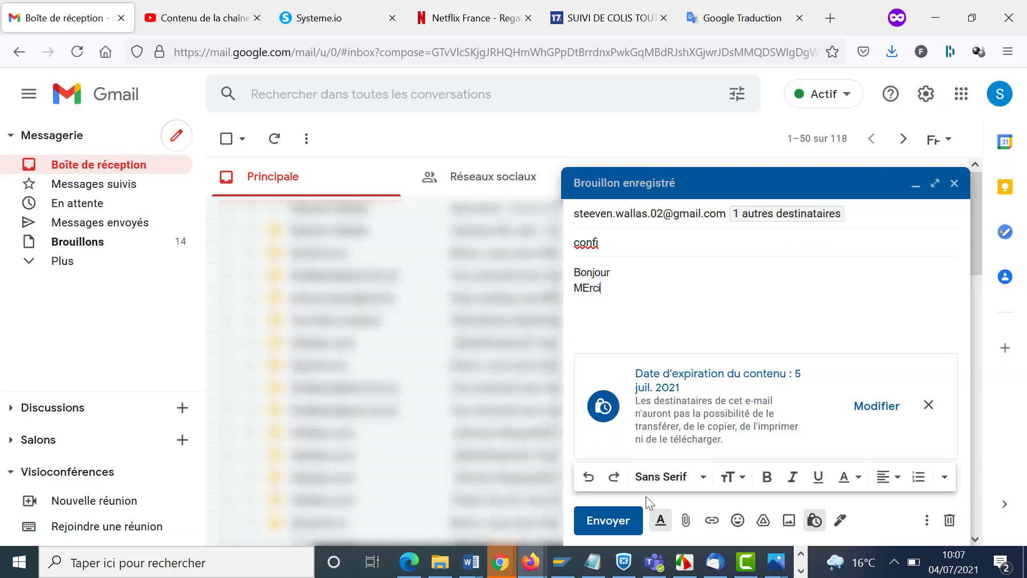
click(611, 519)
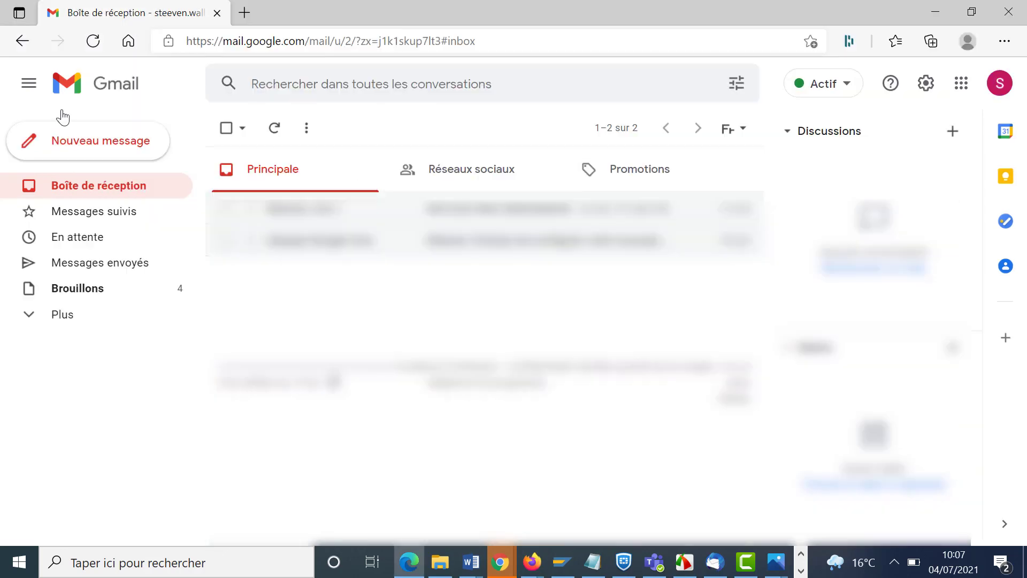
- Open the received confi message and switch its reply to Répondre à tous
click(106, 188)
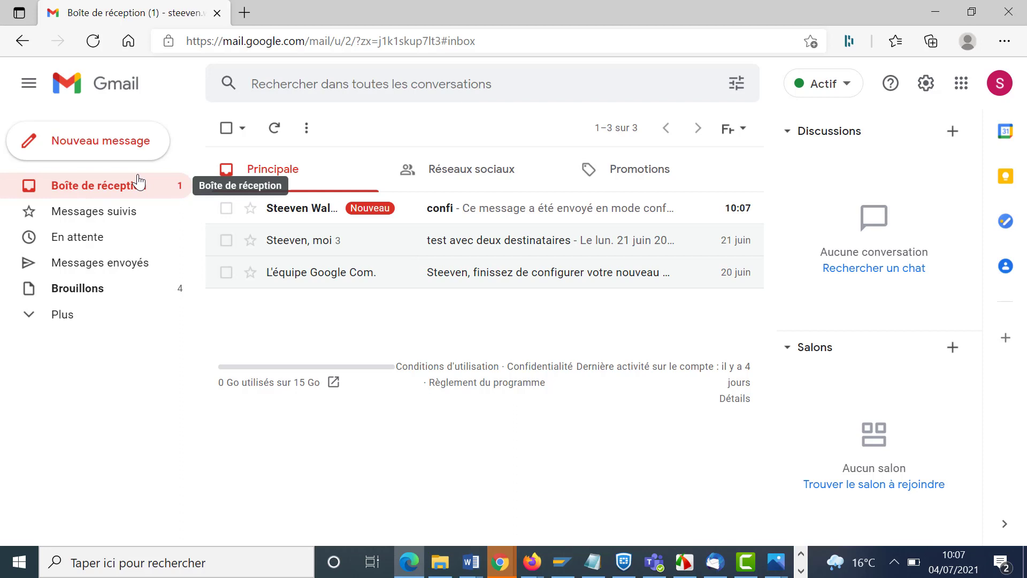
click(459, 213)
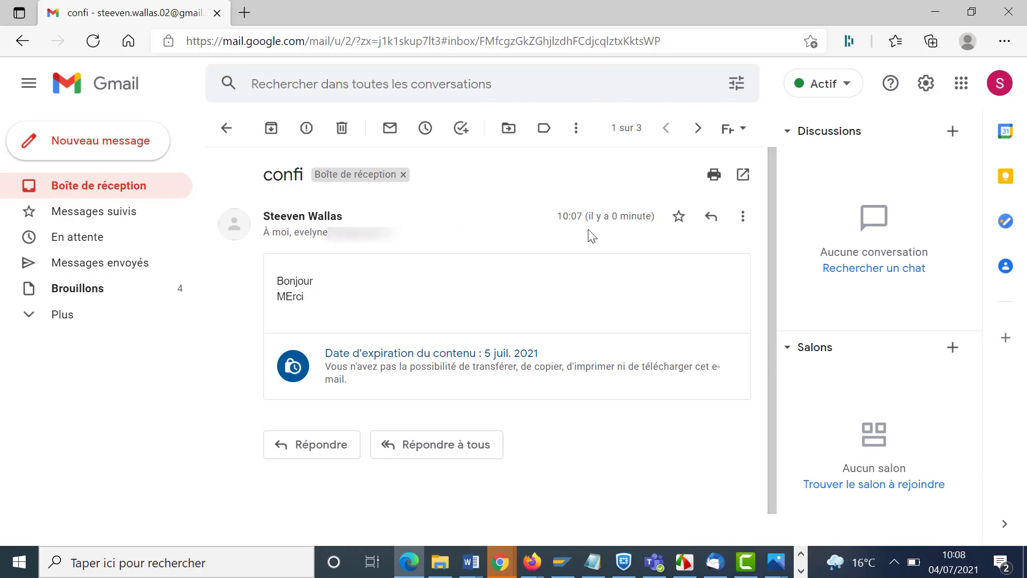
click(711, 217)
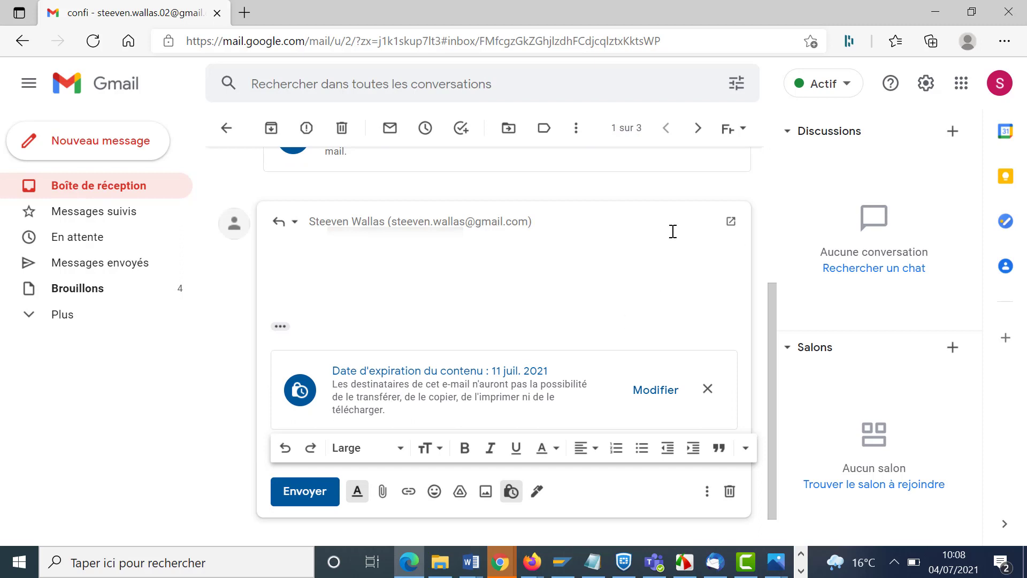
click(295, 224)
click(309, 281)
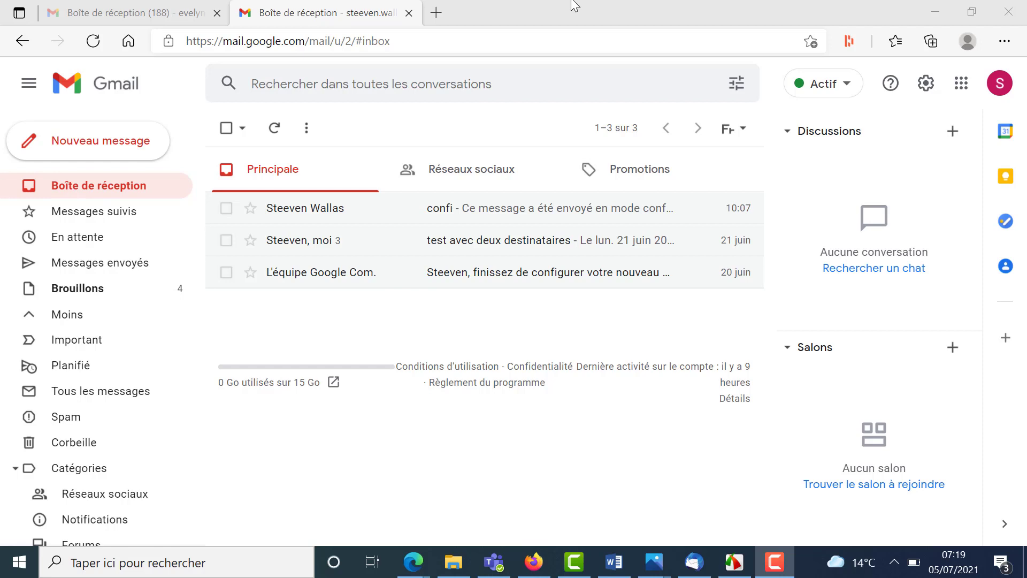
- Start a new email and add two suggested contacts as recipients
click(87, 142)
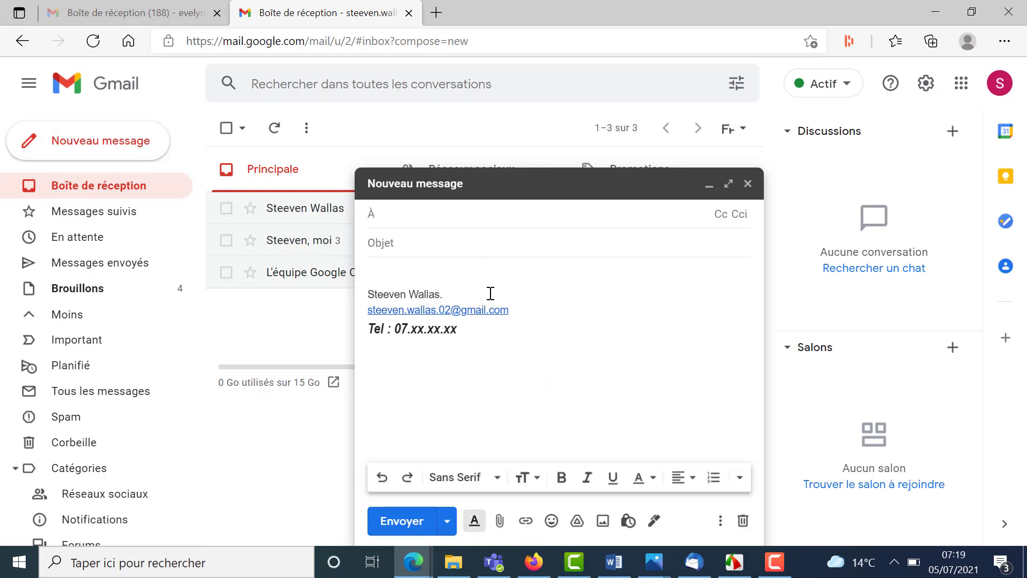
text(e)
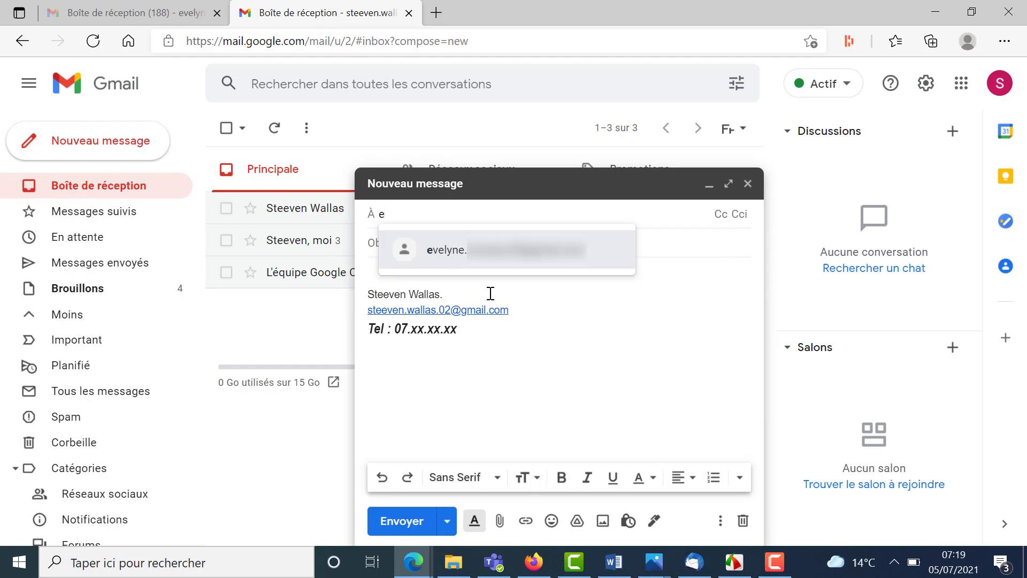
key(Return)
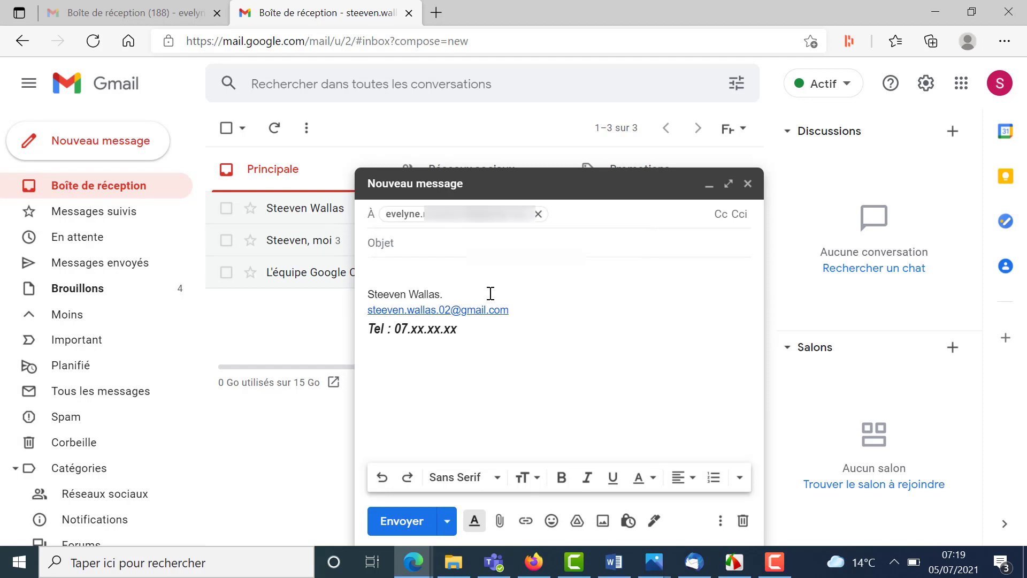
text(s)
click(491, 293)
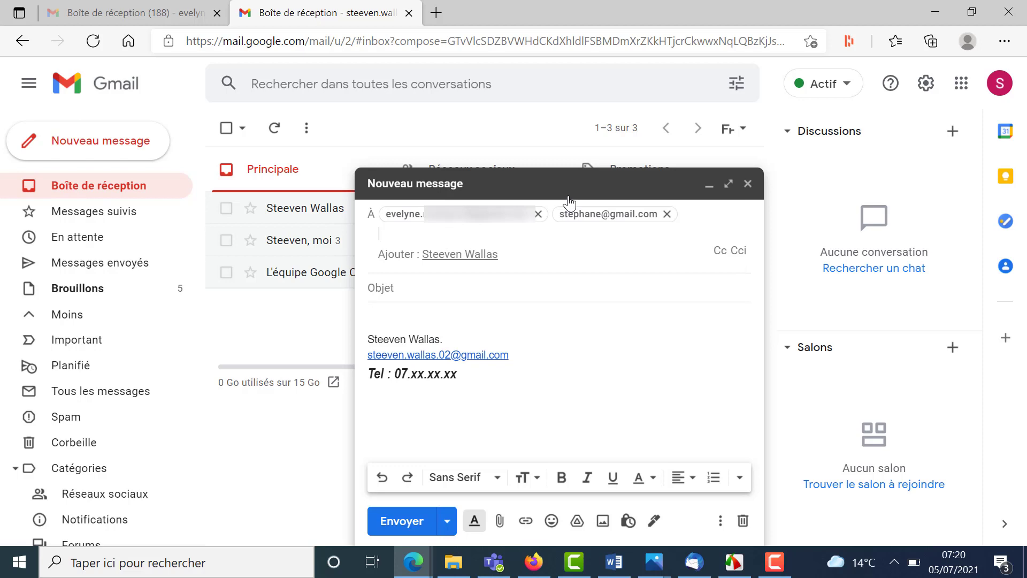
- Move both recipients into Cci and write a 'Bonjour' greeting line for each recipient
click(737, 252)
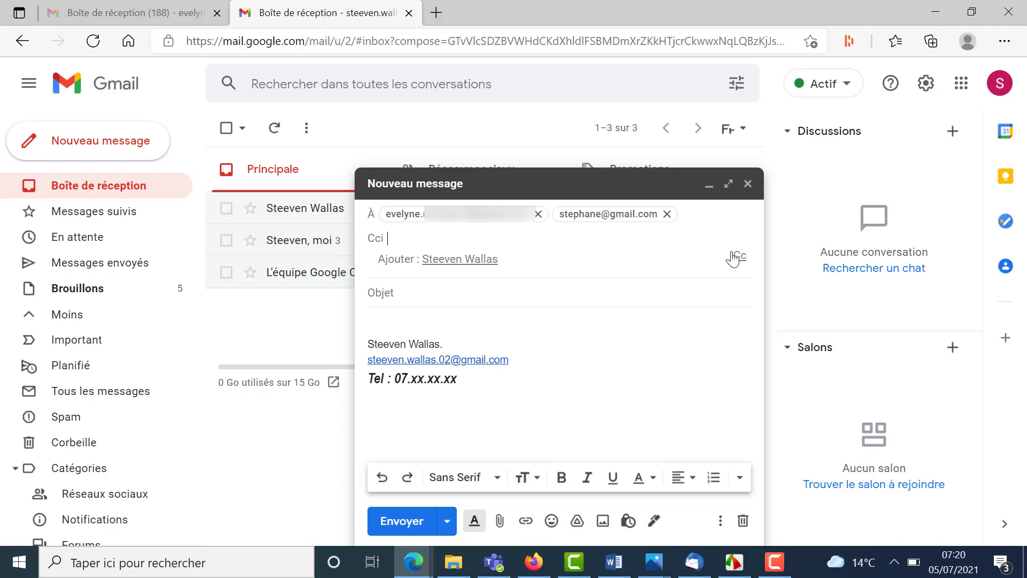
mouse_move(636, 213)
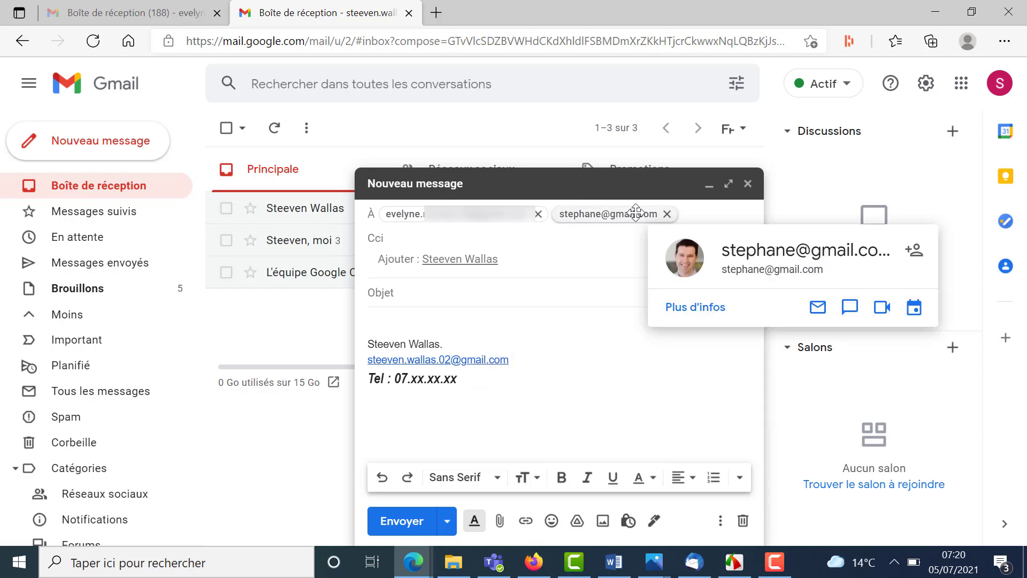
drag(636, 213, 560, 225)
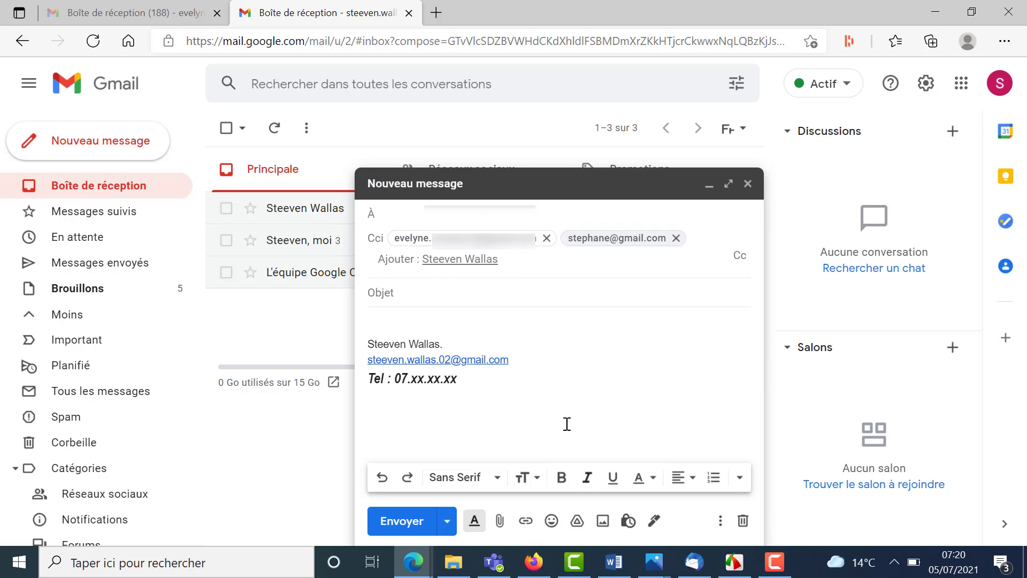
click(507, 326)
text(Bonjour)
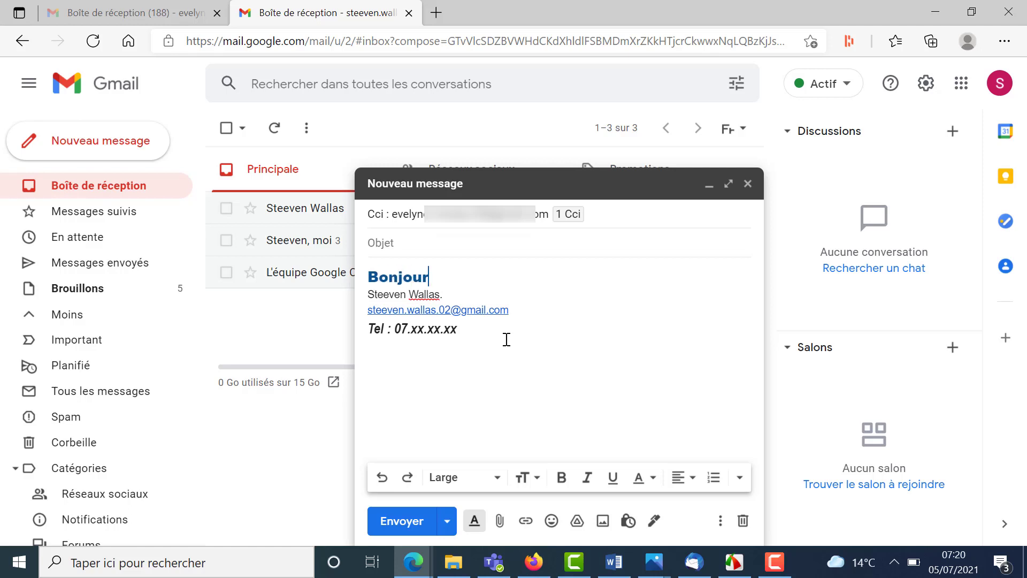
text( Evelyne)
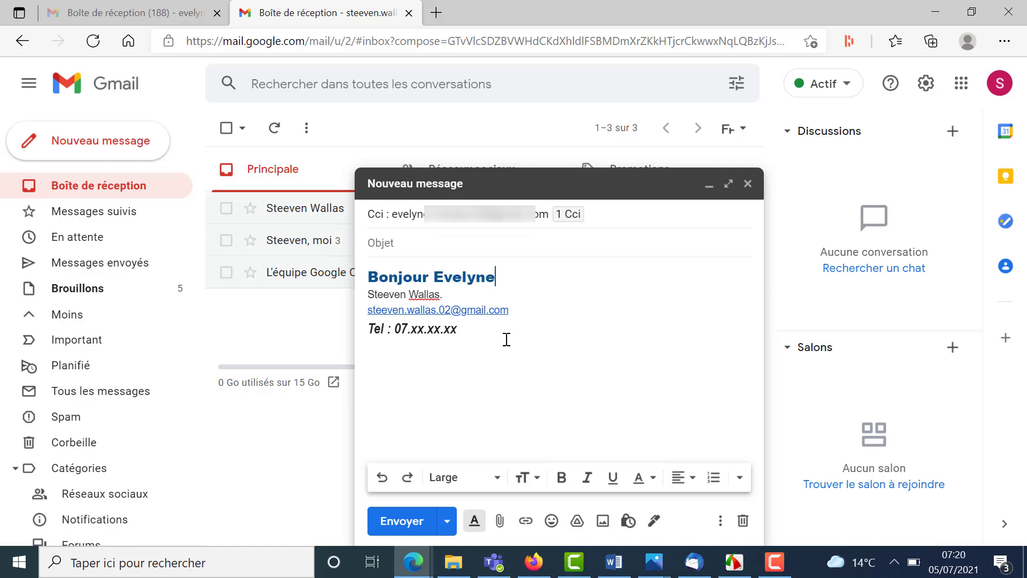
key(Return)
text(Bo)
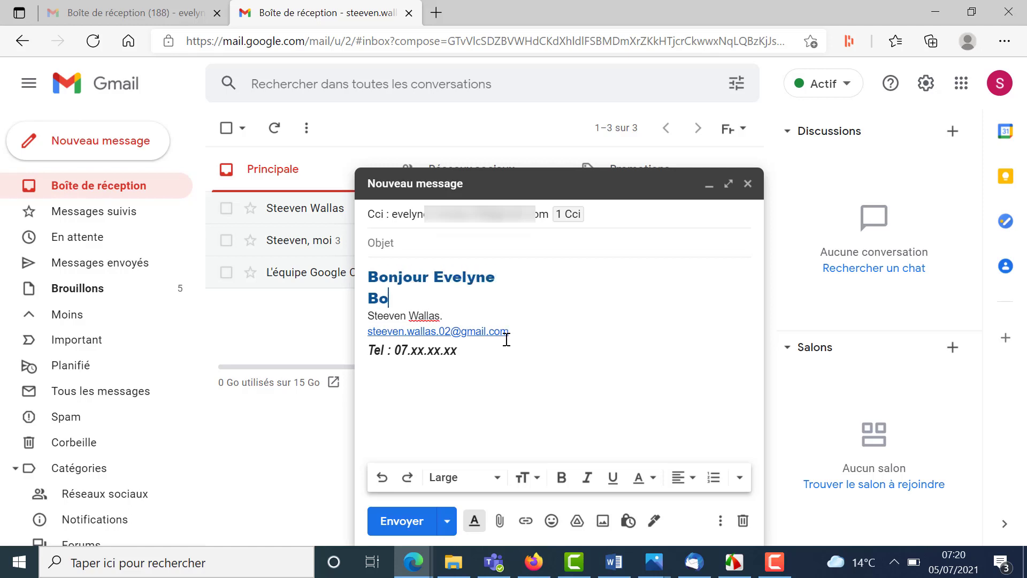
text(njour Stéphane)
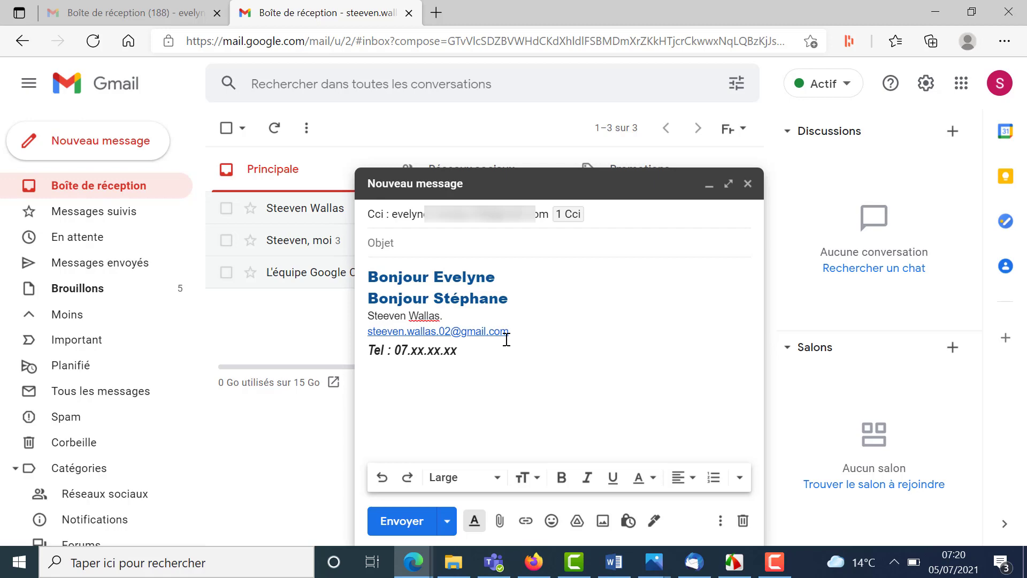
click(534, 562)
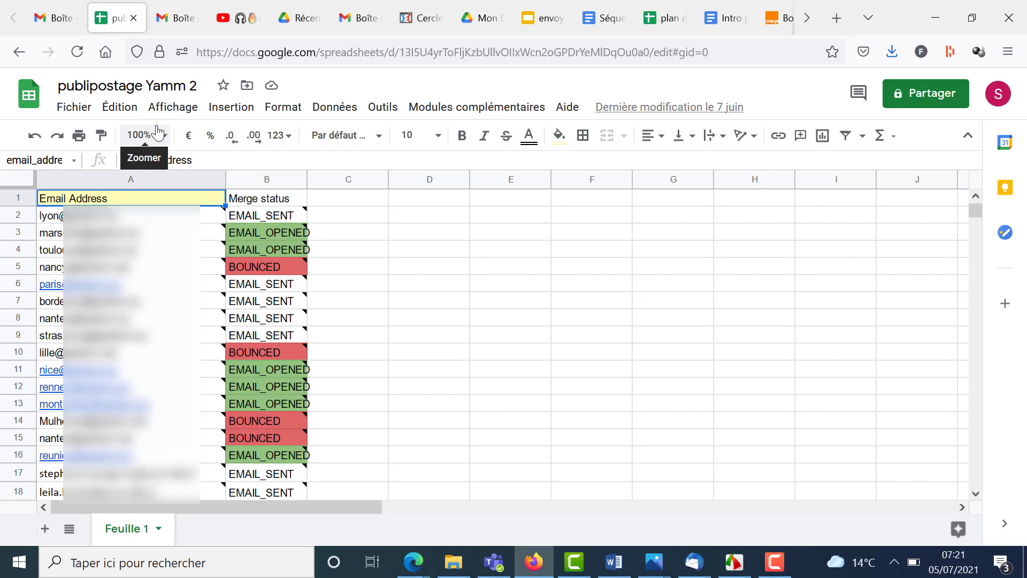
- Browse the Yet Another Mail Merge add-on menu, then view the other account's 9 Brouillons
click(469, 110)
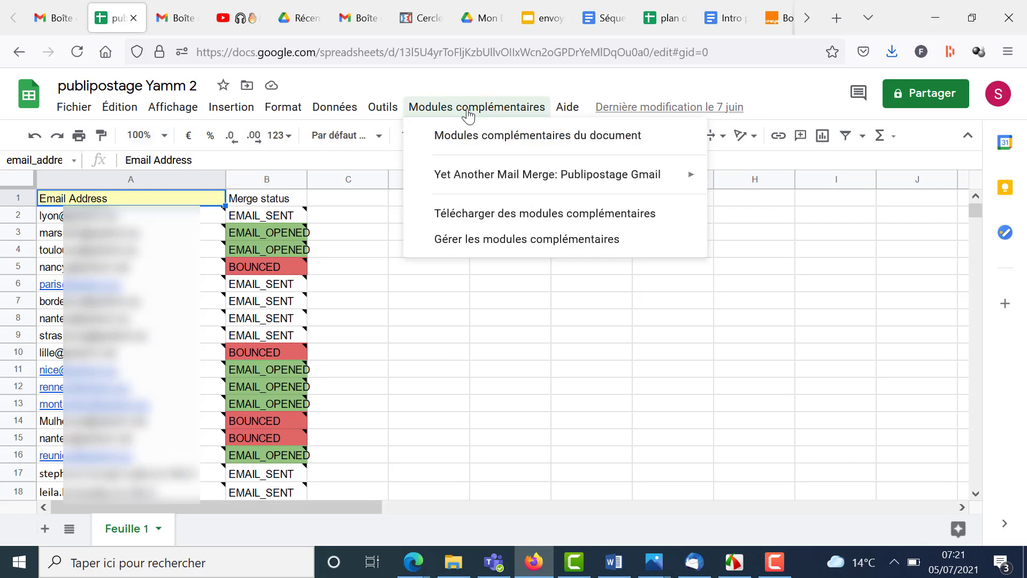
mouse_move(484, 176)
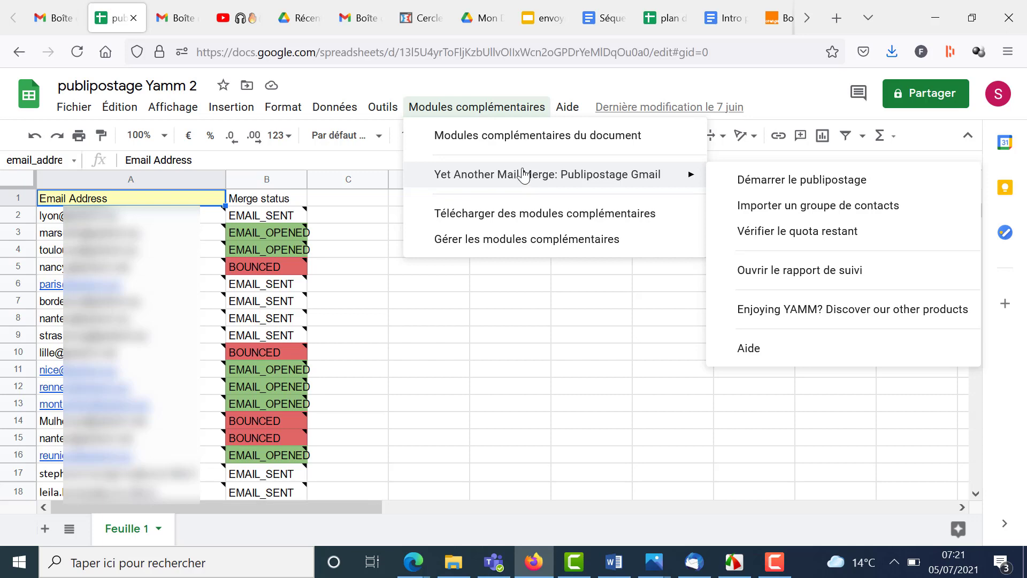
click(54, 18)
click(77, 322)
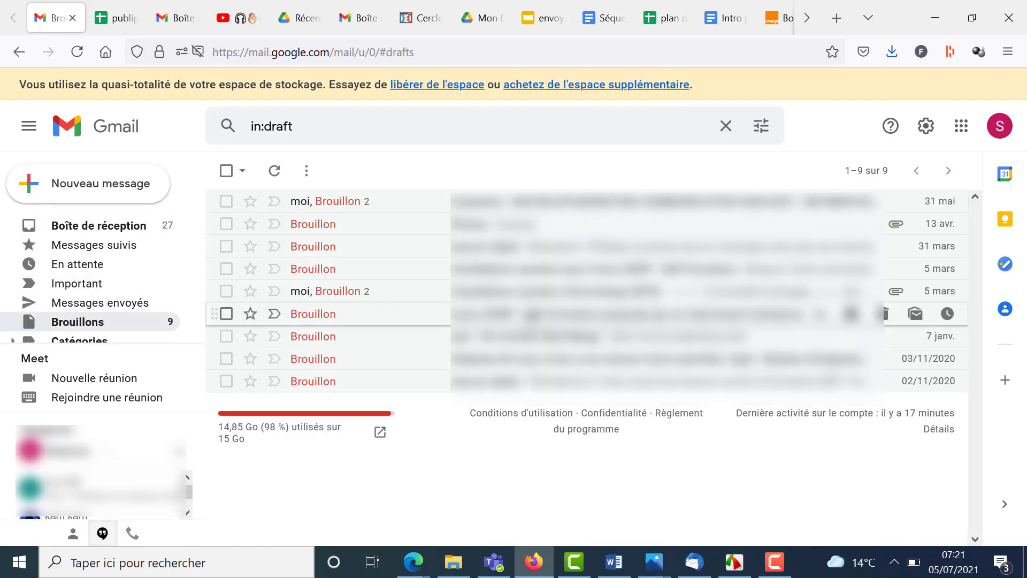
- View the Exemple yamm draft, then save and close the Cci draft in Edge
click(588, 314)
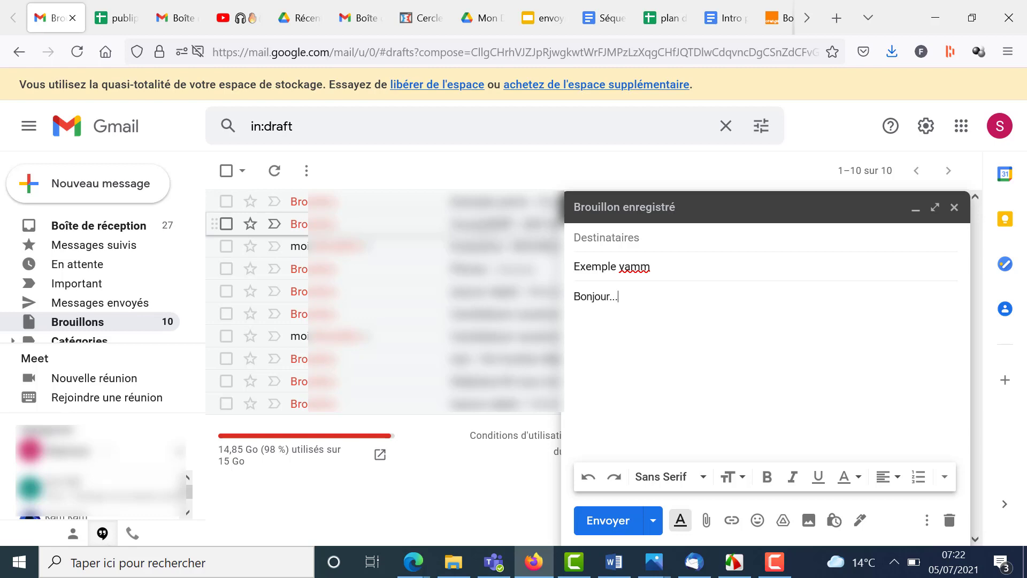
click(536, 561)
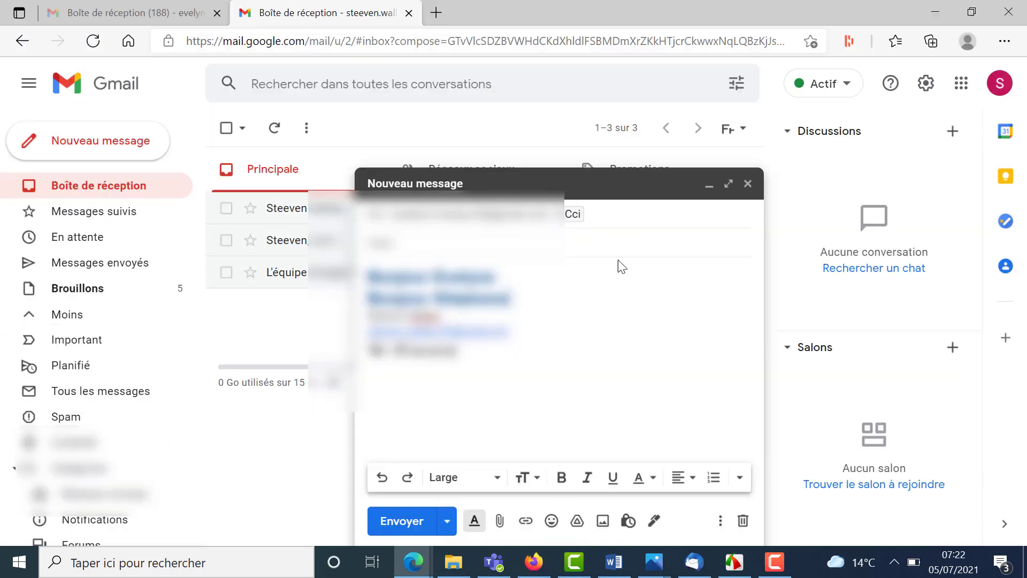
click(747, 183)
click(961, 83)
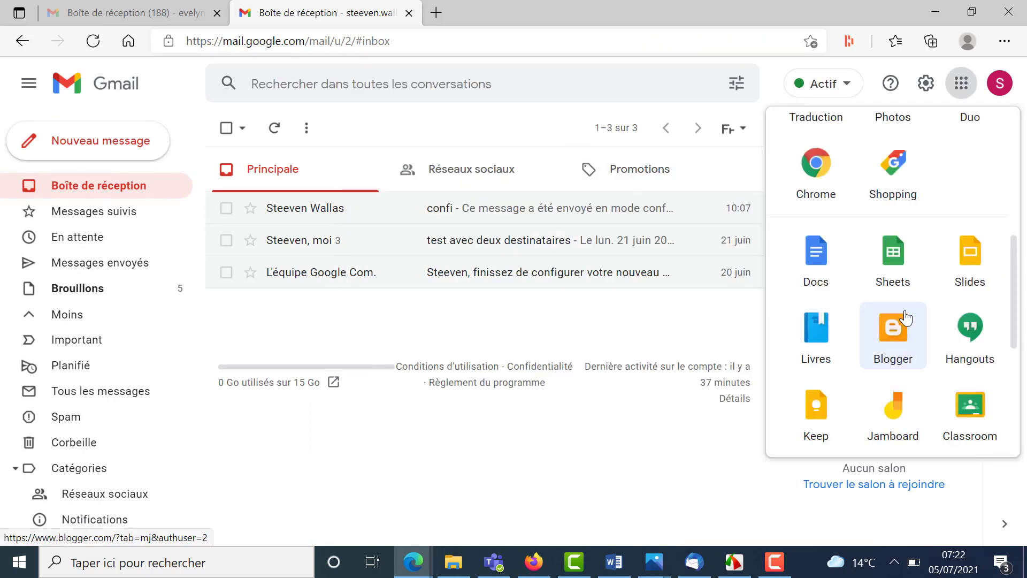
- Create a blank Sheets spreadsheet from the apps grid and open its Éditeur de scripts
click(903, 278)
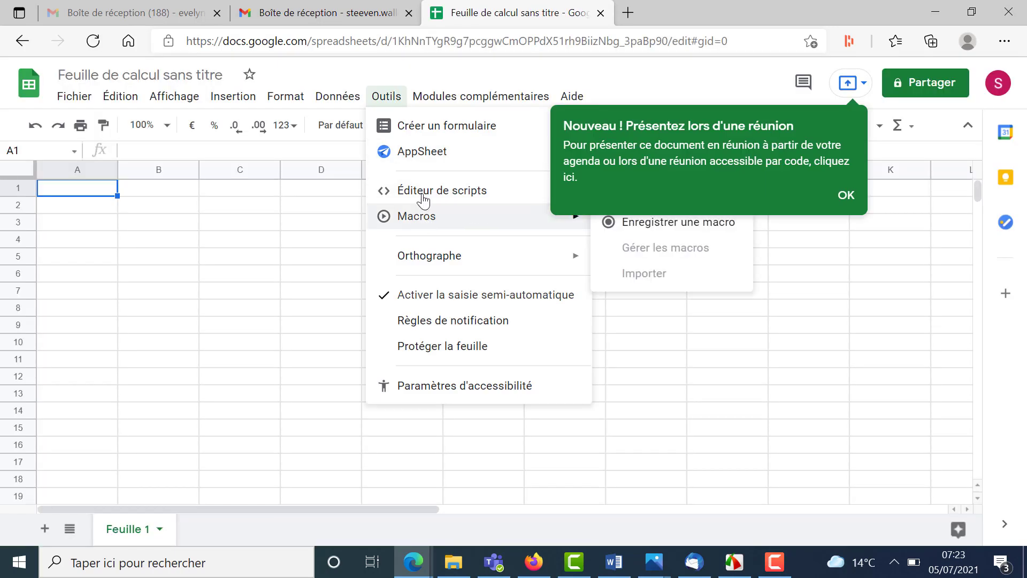
click(425, 191)
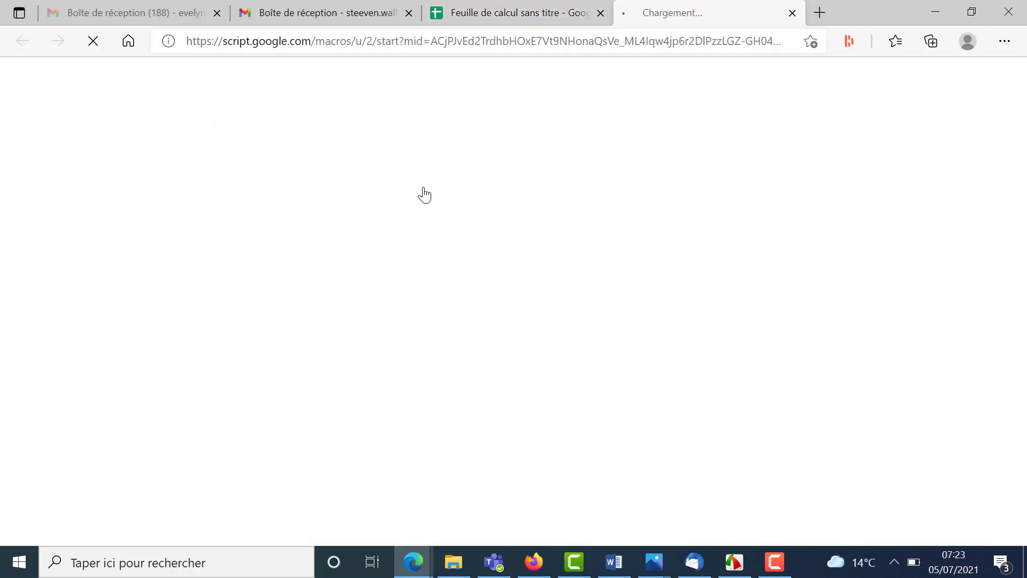
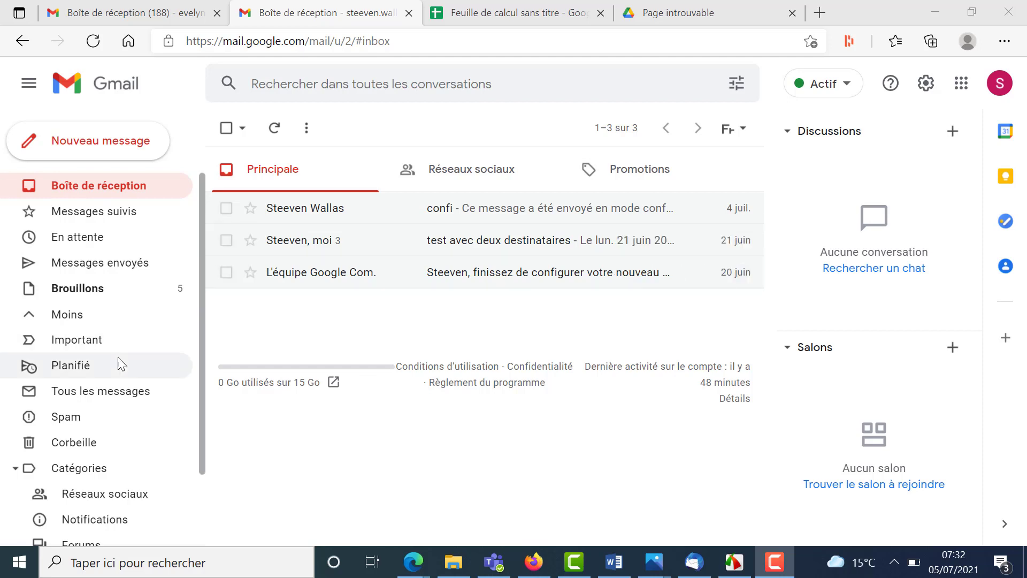
- Create a new Gmail label named 'Sauvegarde' from the sidebar
scroll(119, 374, down, 2)
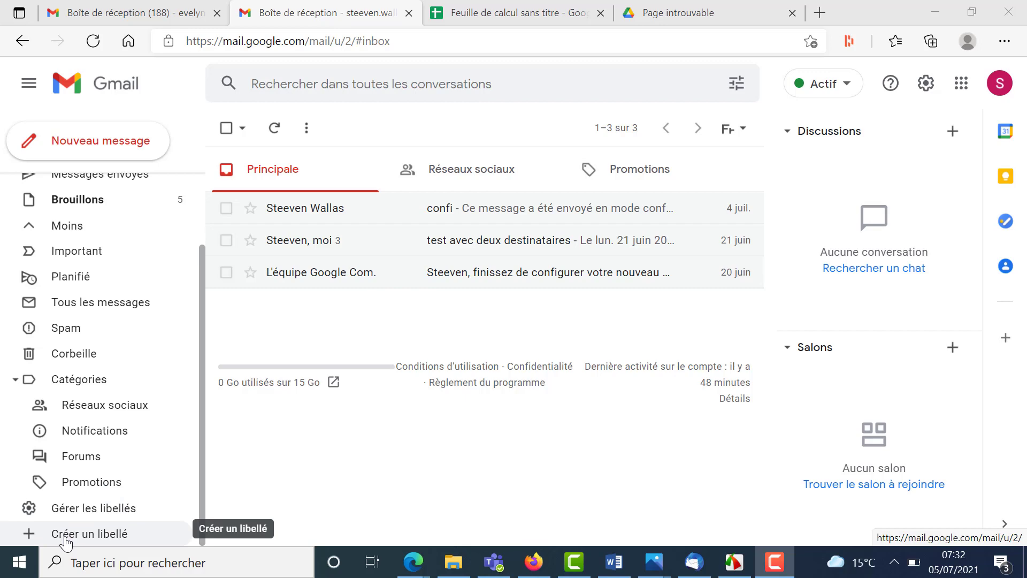
click(66, 535)
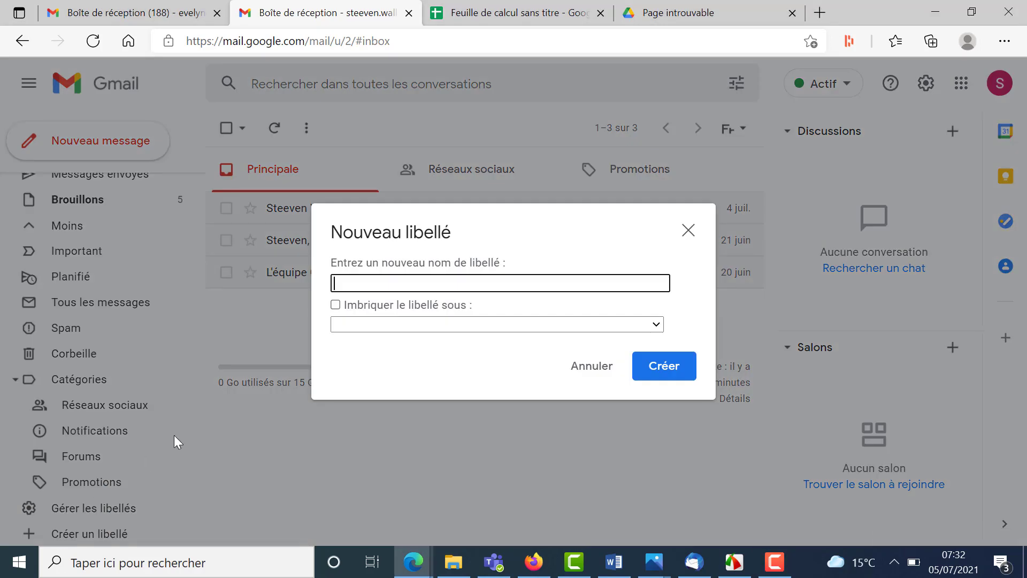
text(Sauvegarde)
click(679, 364)
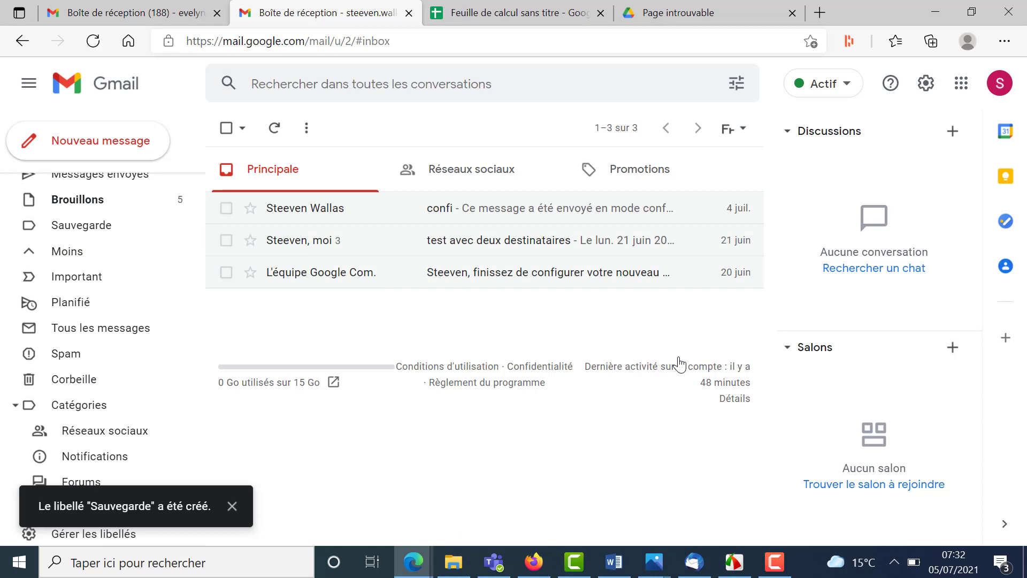
scroll(27, 431, up, 2)
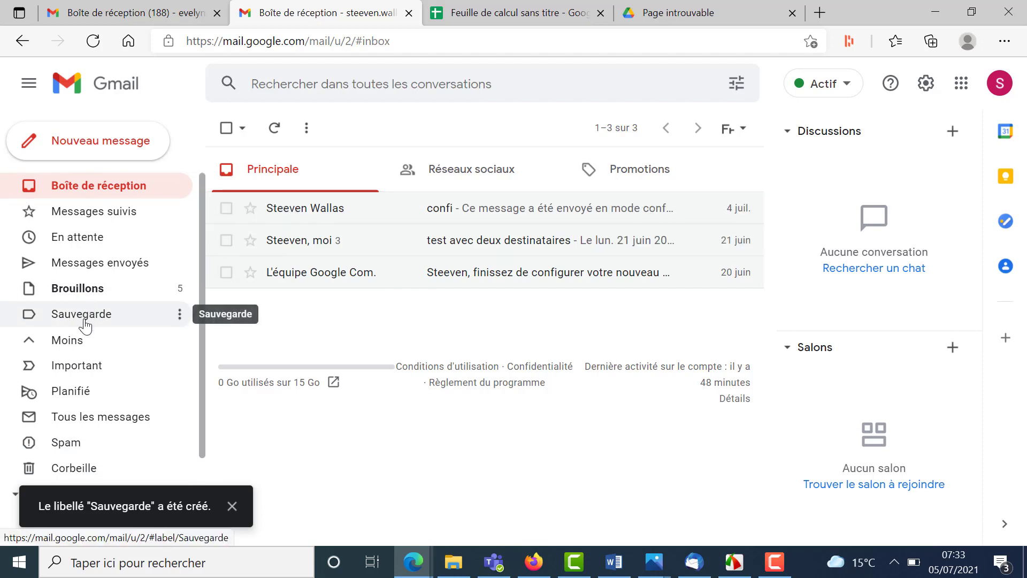
- Create a label named '2020' nested under the Sauvegarde parent label
scroll(88, 336, down, 2)
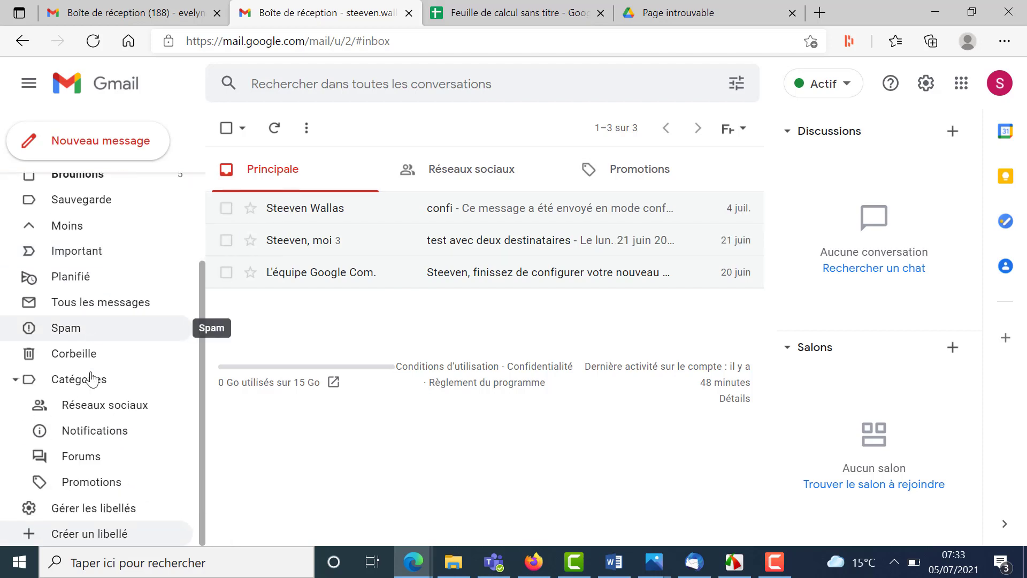
click(102, 533)
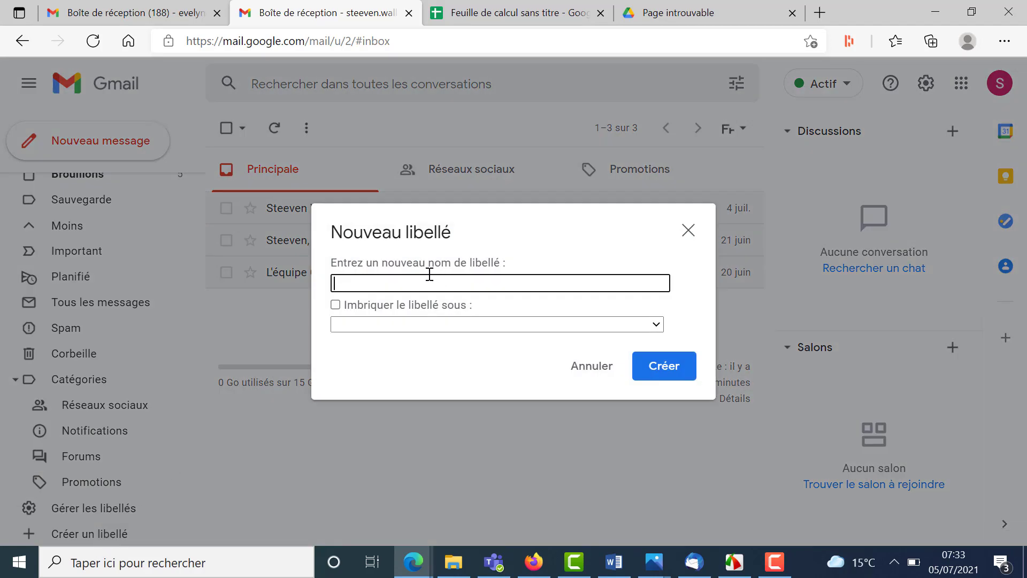
text(2020)
click(426, 305)
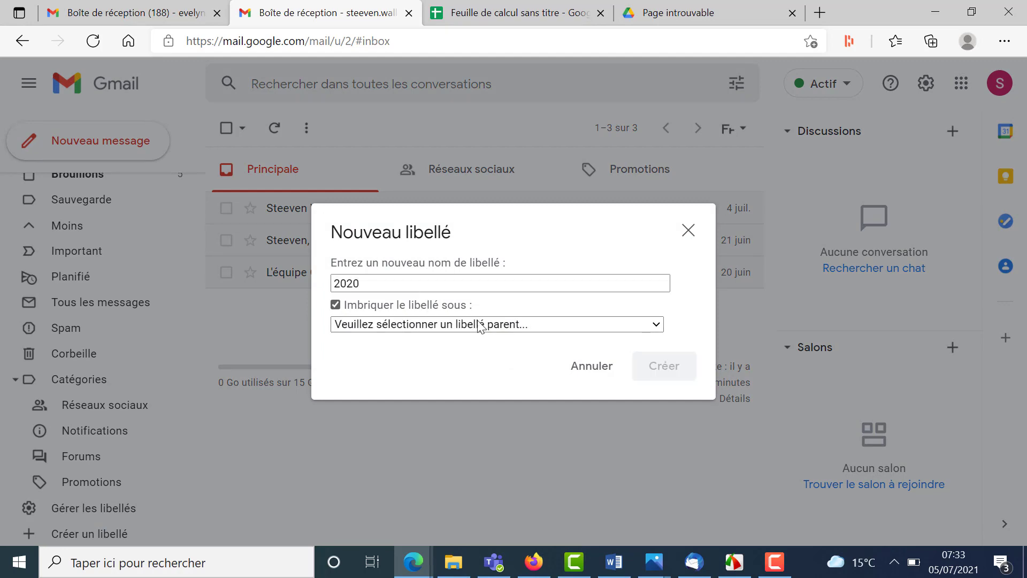
click(517, 325)
click(494, 354)
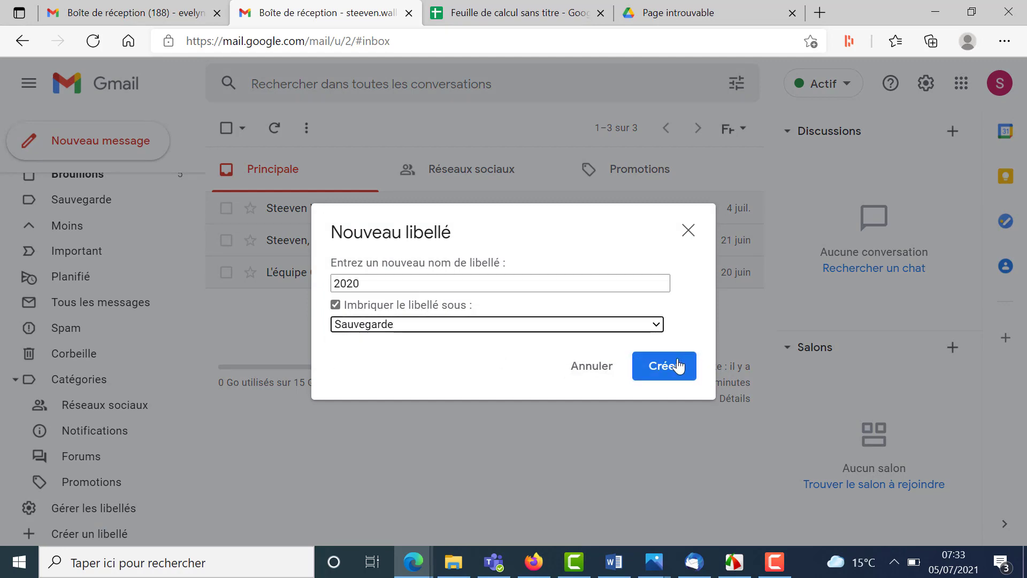
click(675, 366)
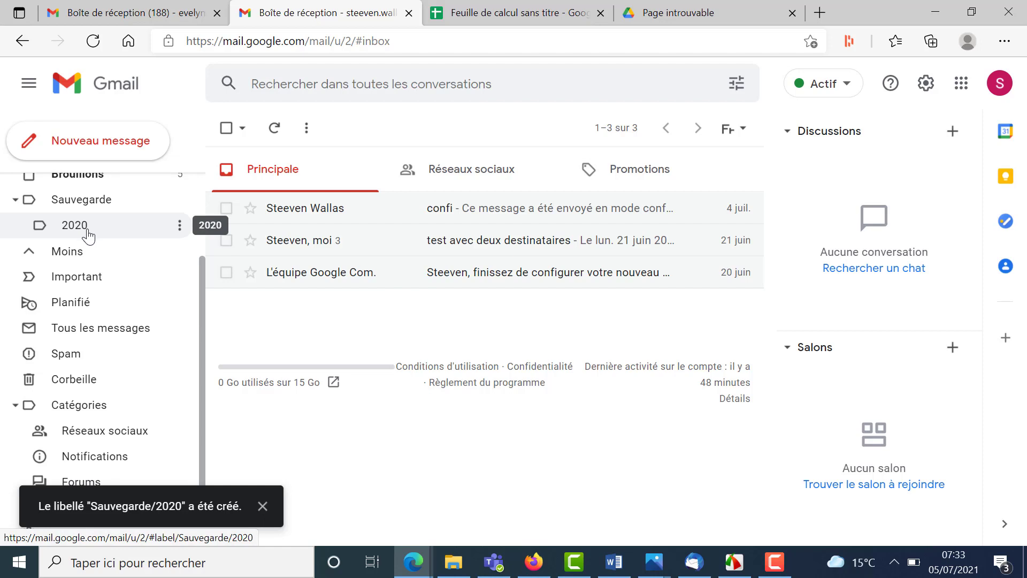
- Drag the confi conversation from the inbox onto Sauvegarde/2020 and dismiss the notification
scroll(97, 243, up, 3)
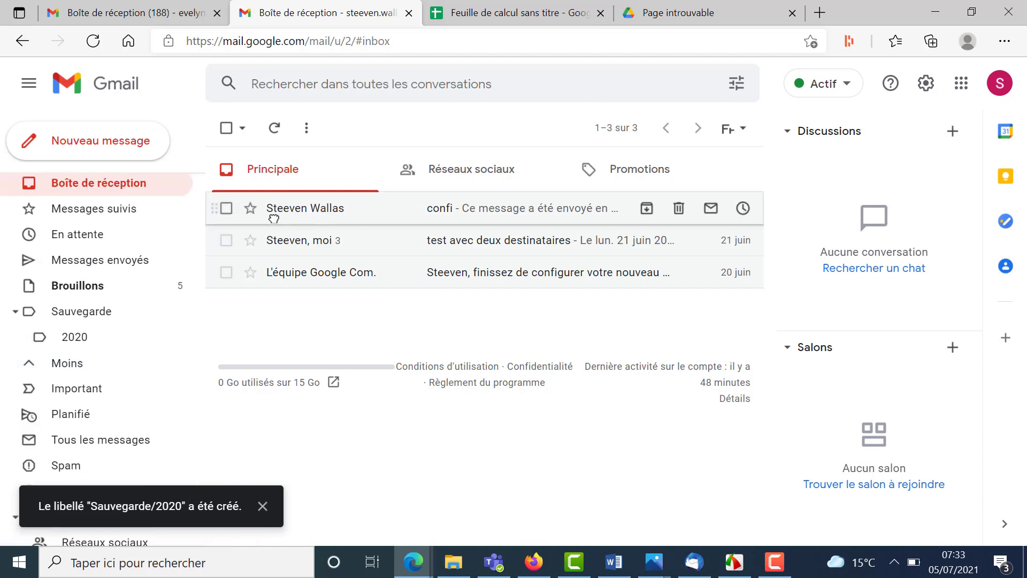
drag(274, 219, 60, 338)
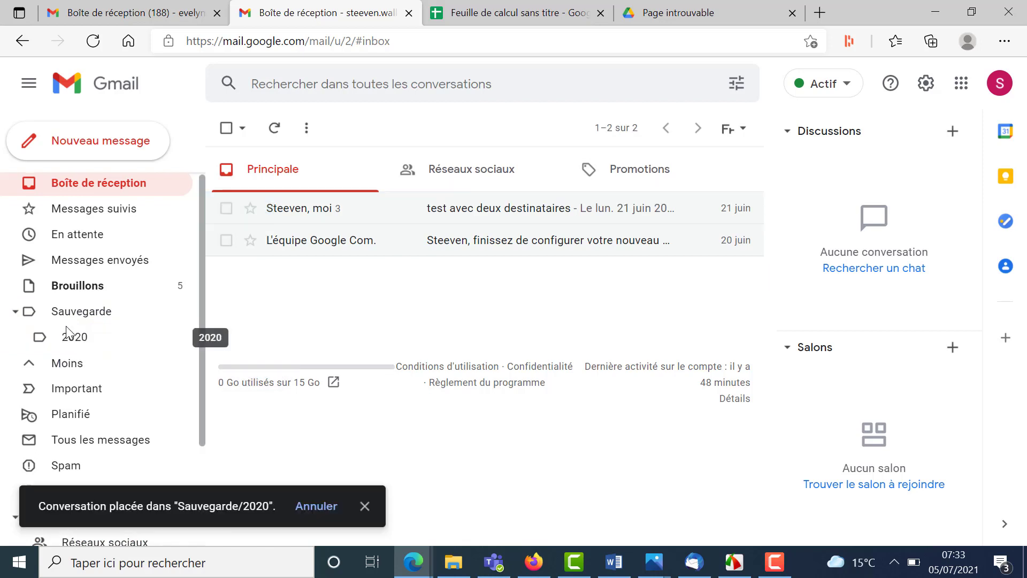
scroll(69, 333, down, 3)
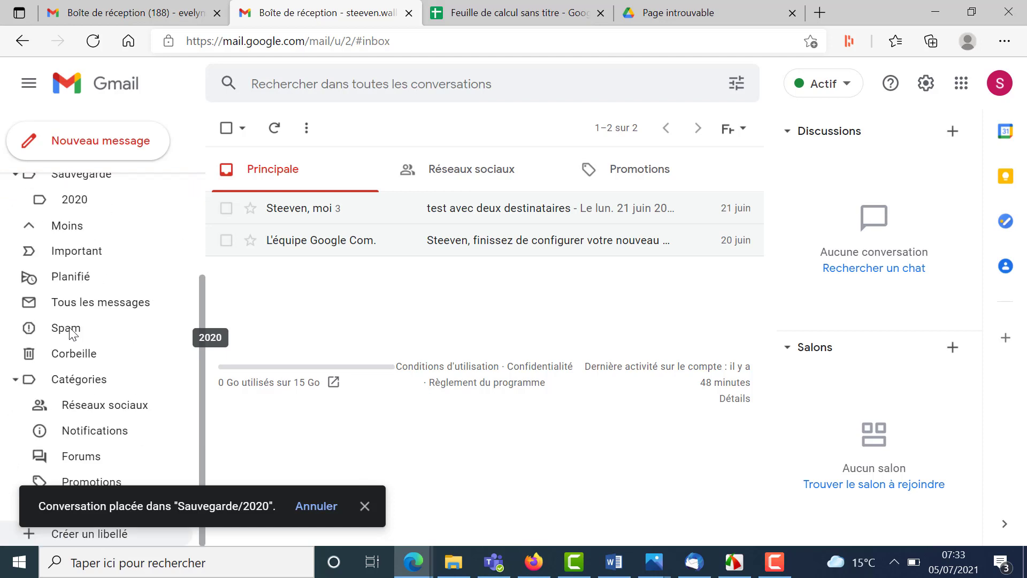
click(364, 506)
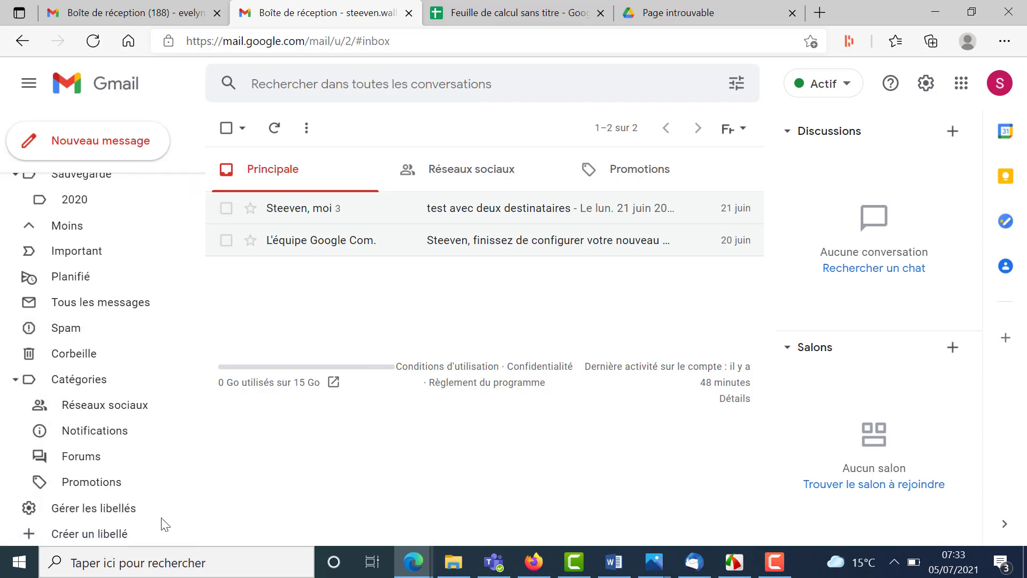
- In the label settings, hide Sauvegarde from the label list
click(106, 513)
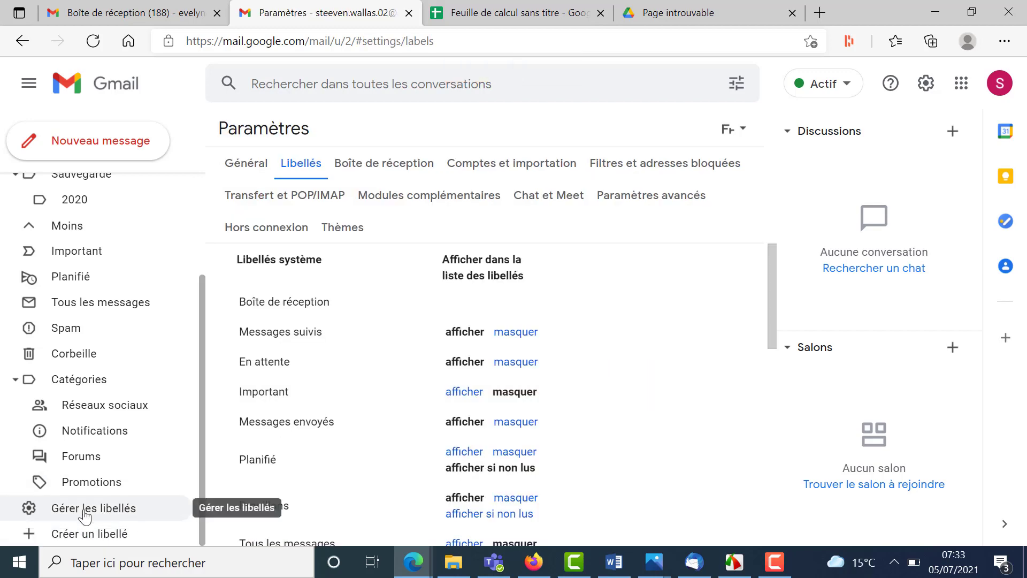
scroll(423, 417, down, 10)
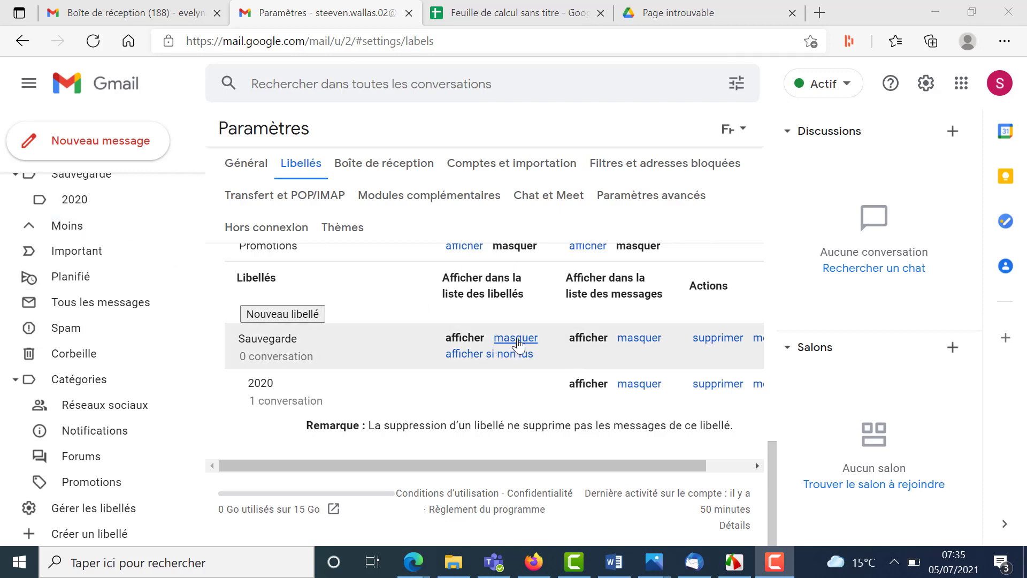
scroll(283, 281, up, 2)
scroll(145, 263, up, 3)
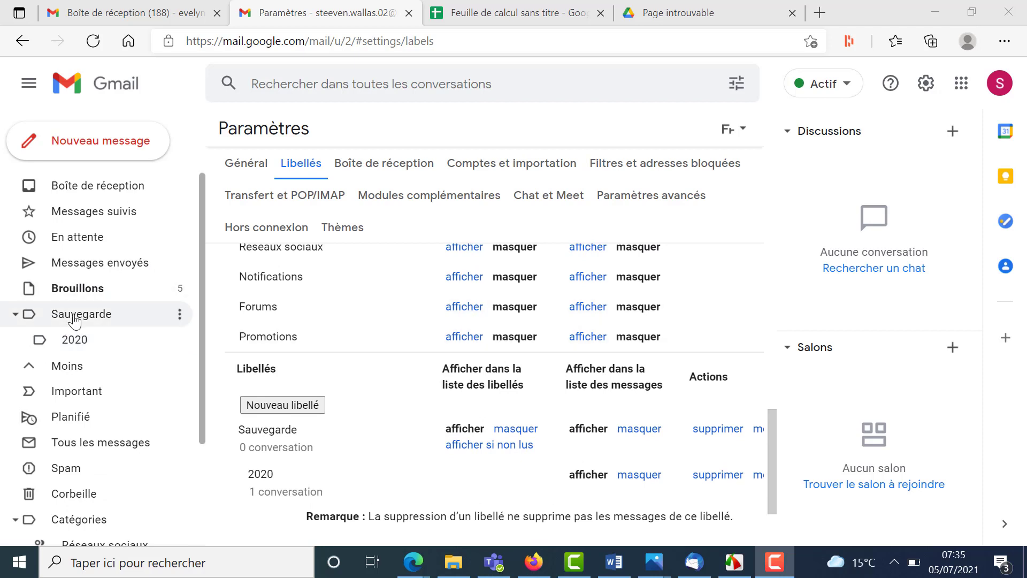
click(515, 430)
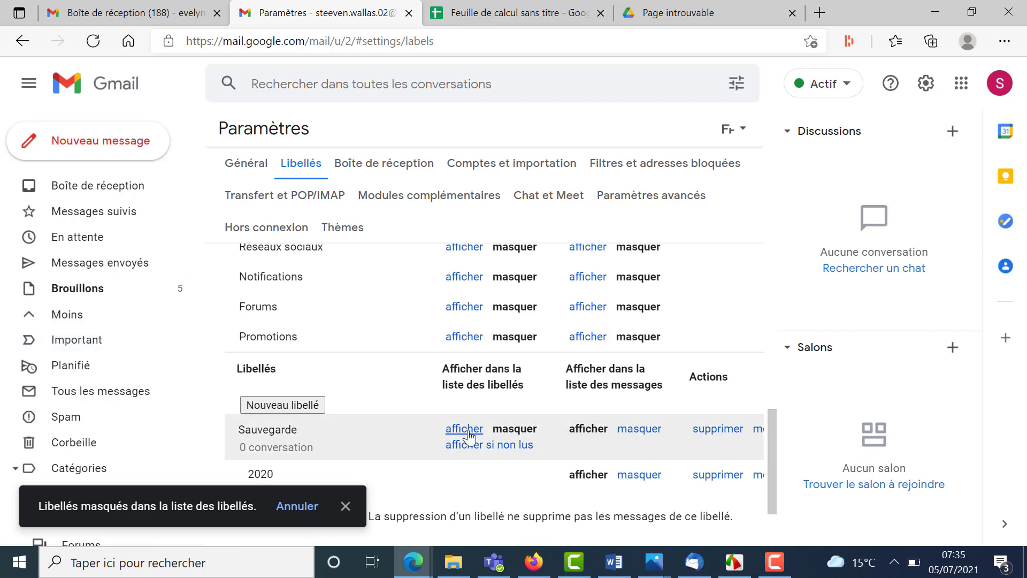
- Set Sauvegarde back to 'afficher' so it shows in the label list
scroll(637, 434, up, 4)
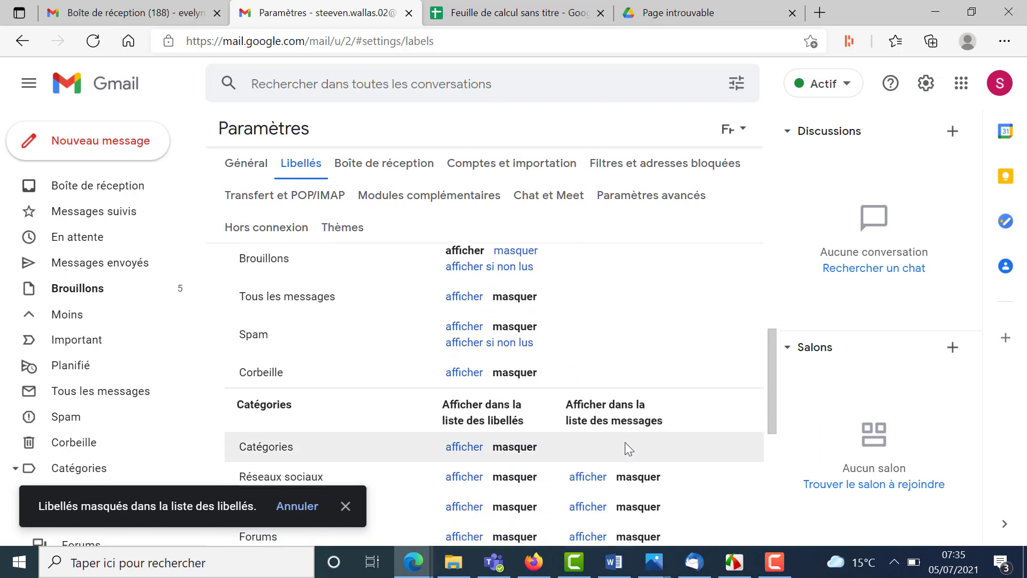
scroll(596, 420, down, 3)
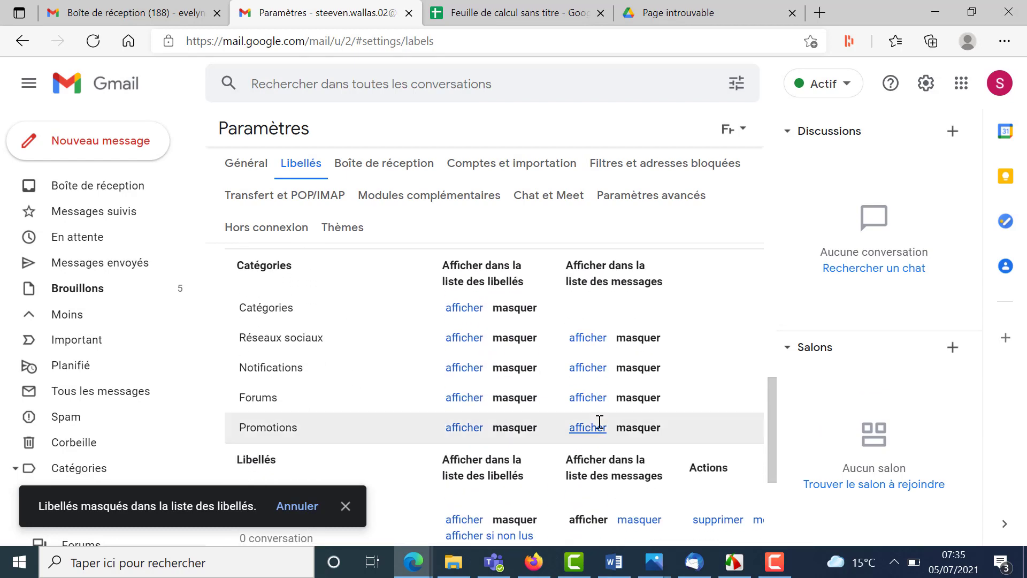
scroll(599, 422, down, 3)
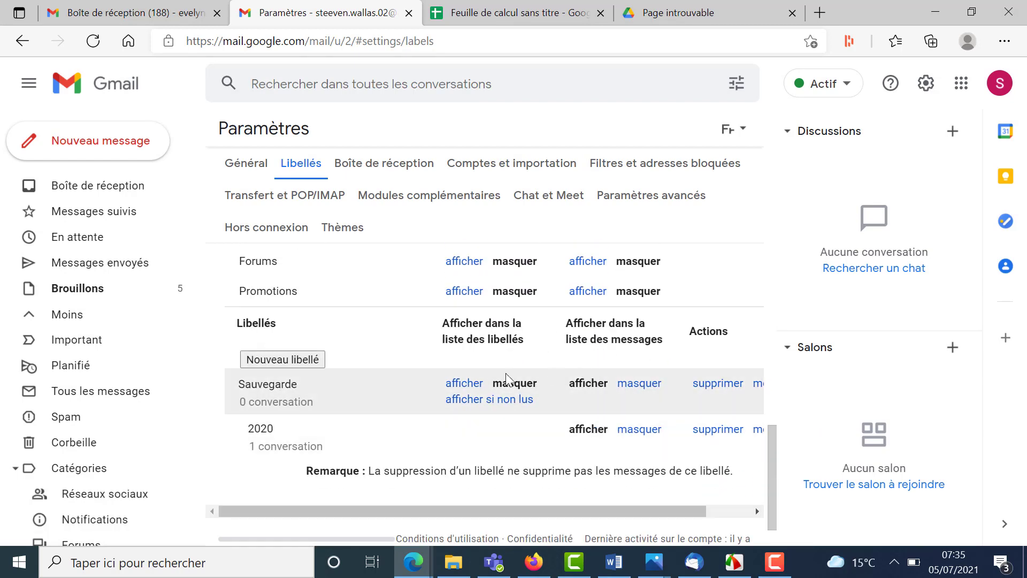
click(454, 384)
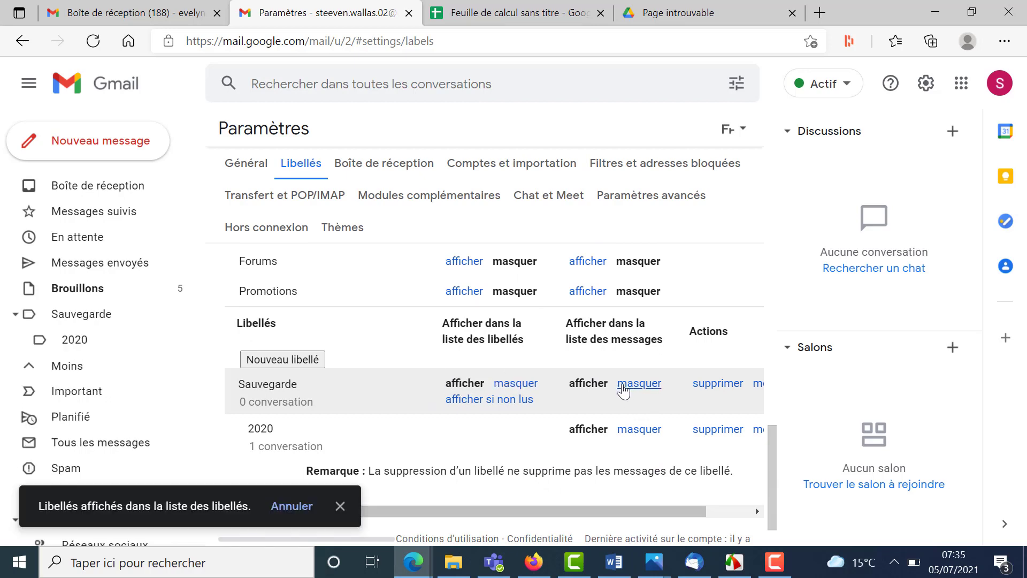
scroll(623, 387, up, 5)
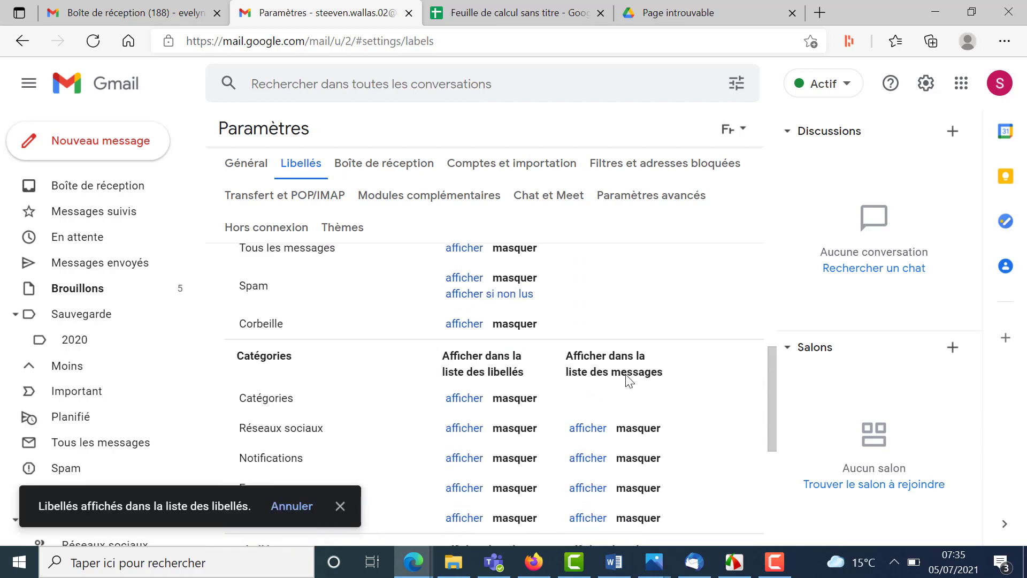
scroll(627, 381, down, 2)
scroll(627, 381, down, 1)
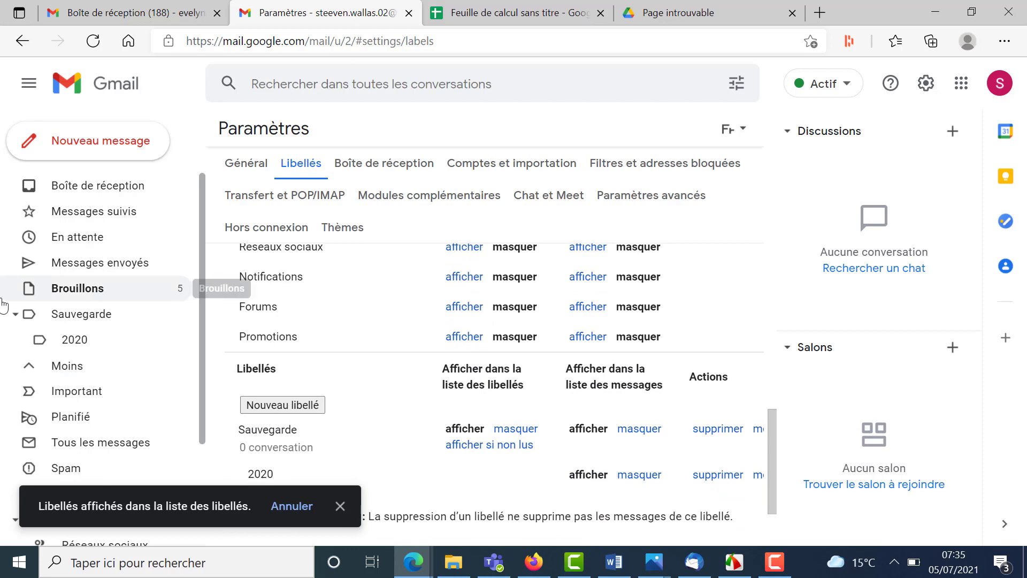
- File the confi conversation under Sauvegarde/2020 and open that label's messages
click(83, 314)
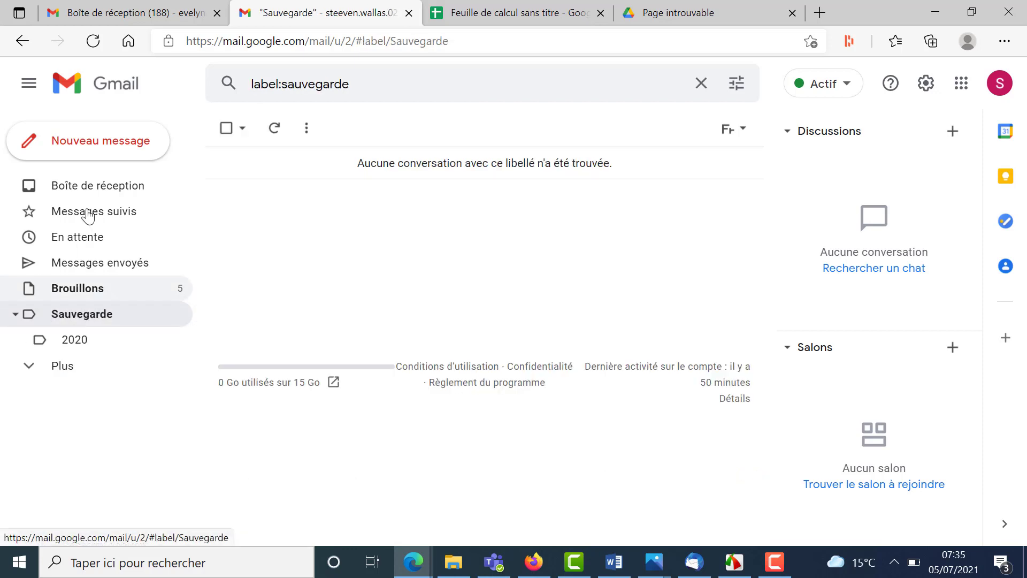
click(96, 186)
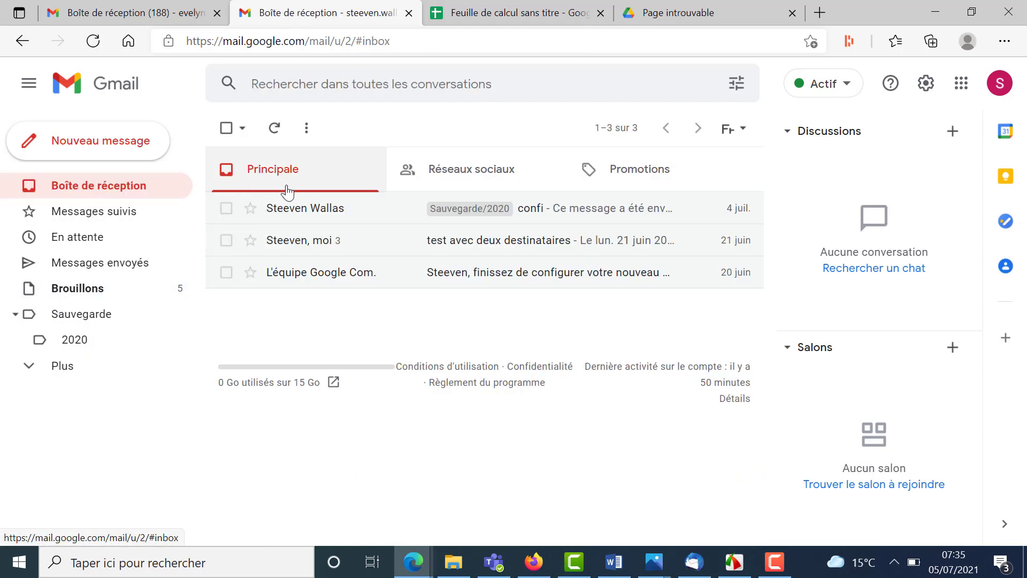
drag(293, 205, 70, 344)
click(70, 342)
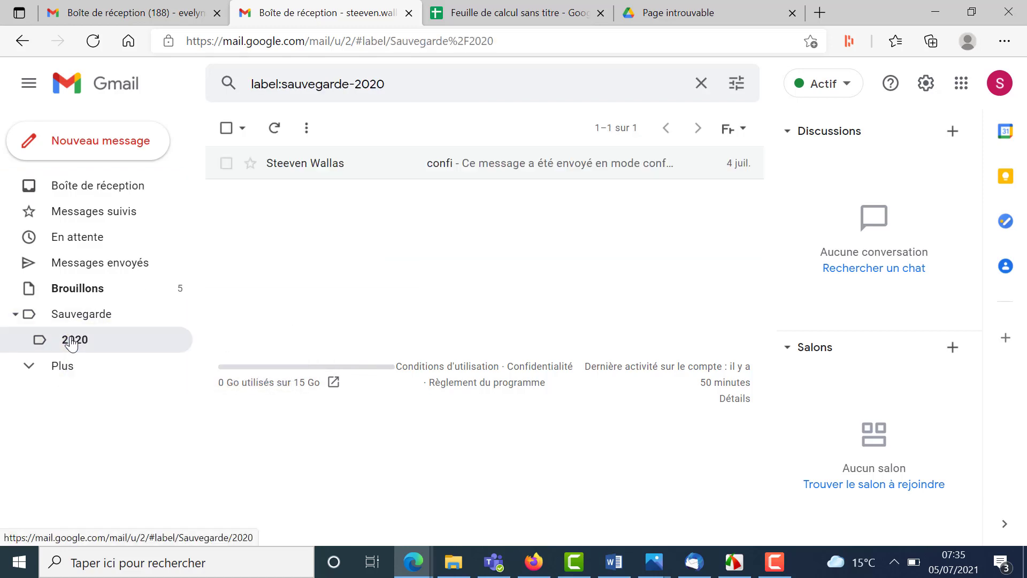
- Mark the confi conversation as unread, expand the full label list, and dismiss the confirmation
click(226, 164)
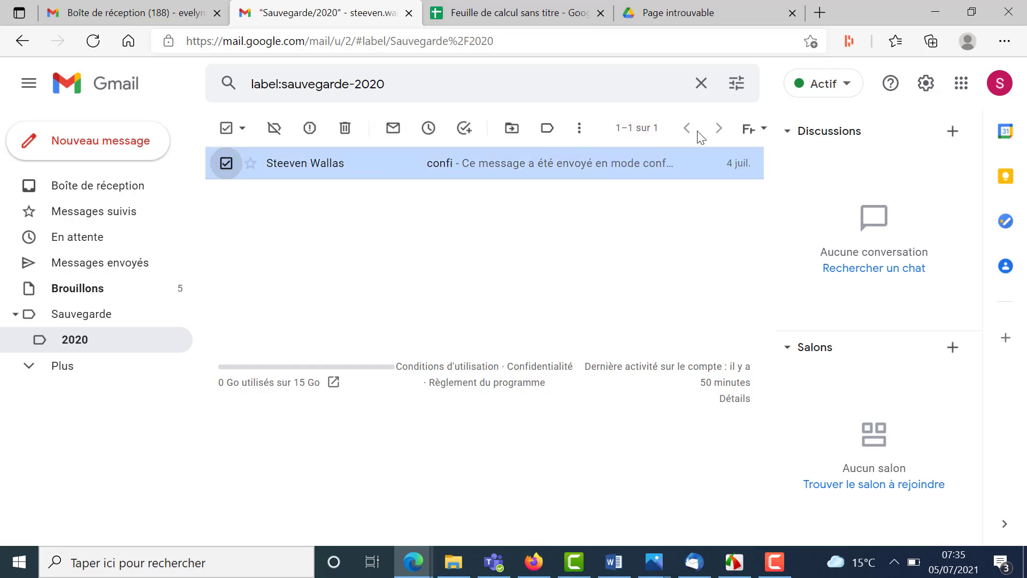
click(581, 129)
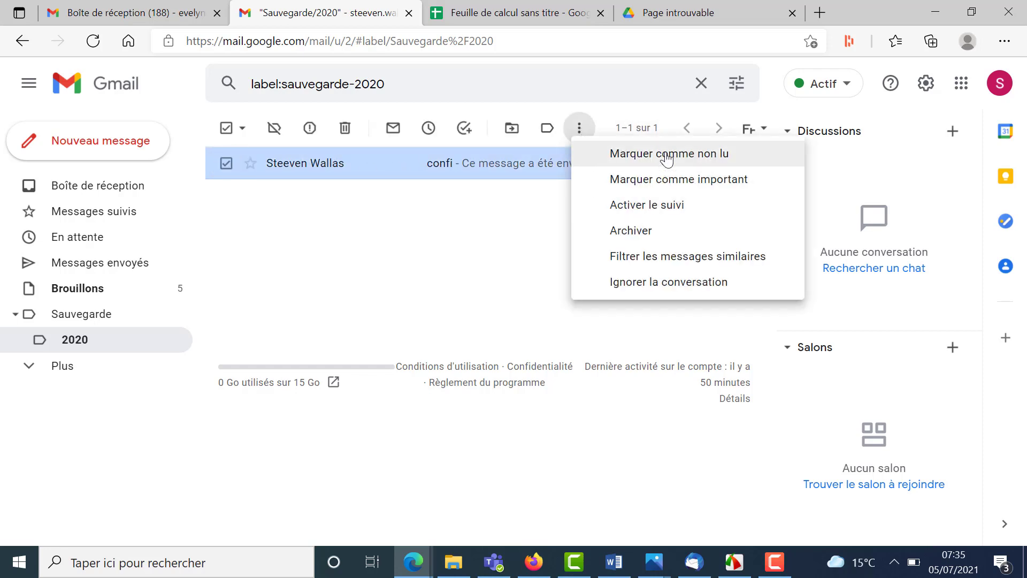
click(615, 155)
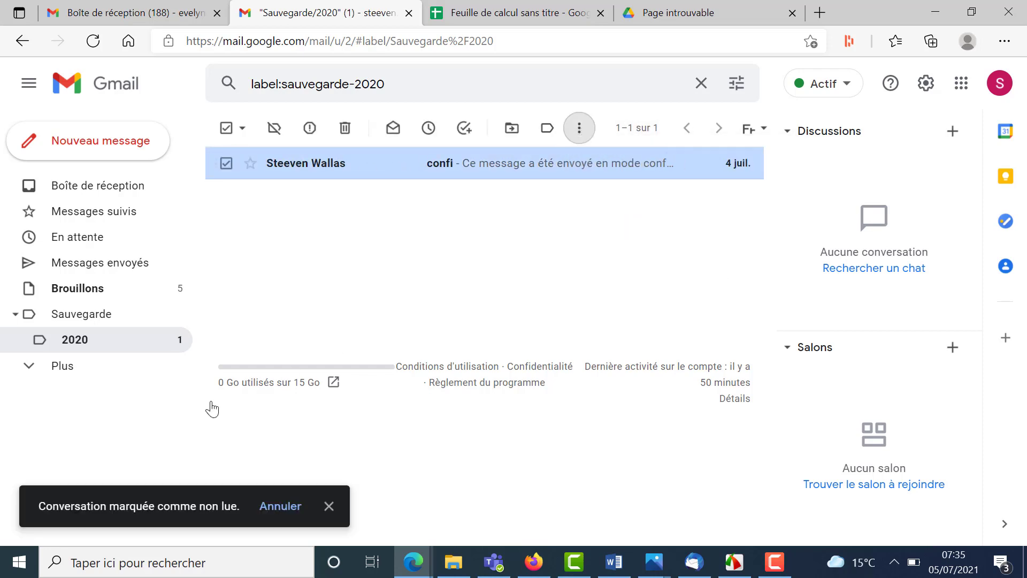
click(32, 374)
scroll(33, 376, down, 3)
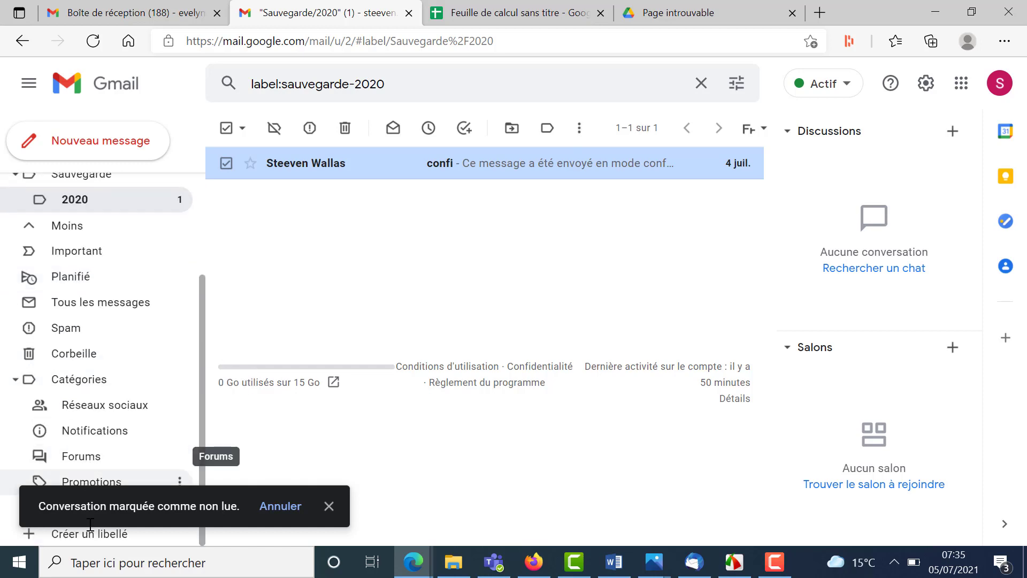
click(329, 506)
click(104, 513)
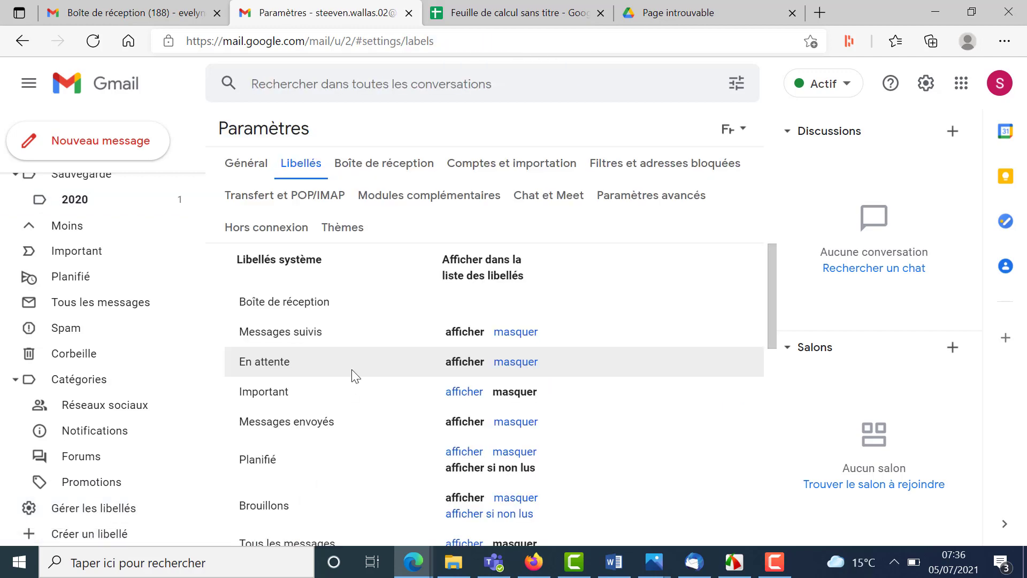
- Set Sauvegarde to 'afficher si non lus' in the label settings
scroll(353, 373, down, 10)
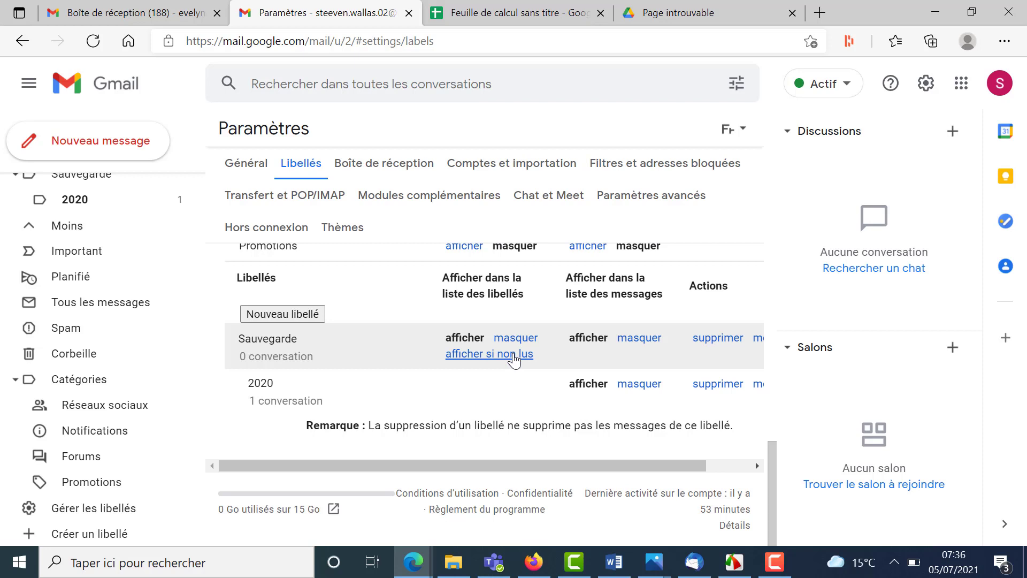
click(515, 355)
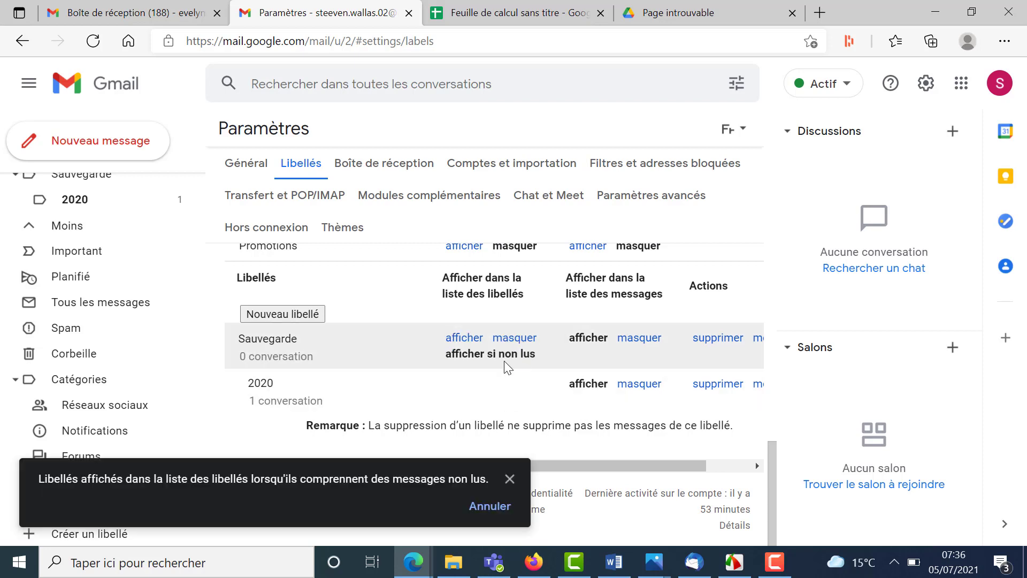
scroll(69, 298, up, 2)
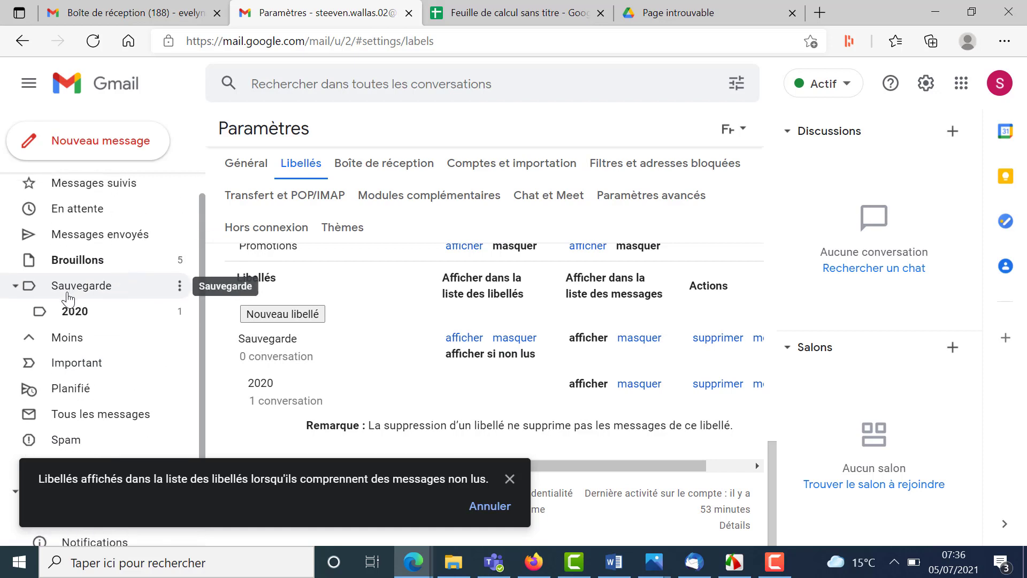
- Open the confi conversation from the 2020 label and expand the full label list
click(84, 318)
click(335, 166)
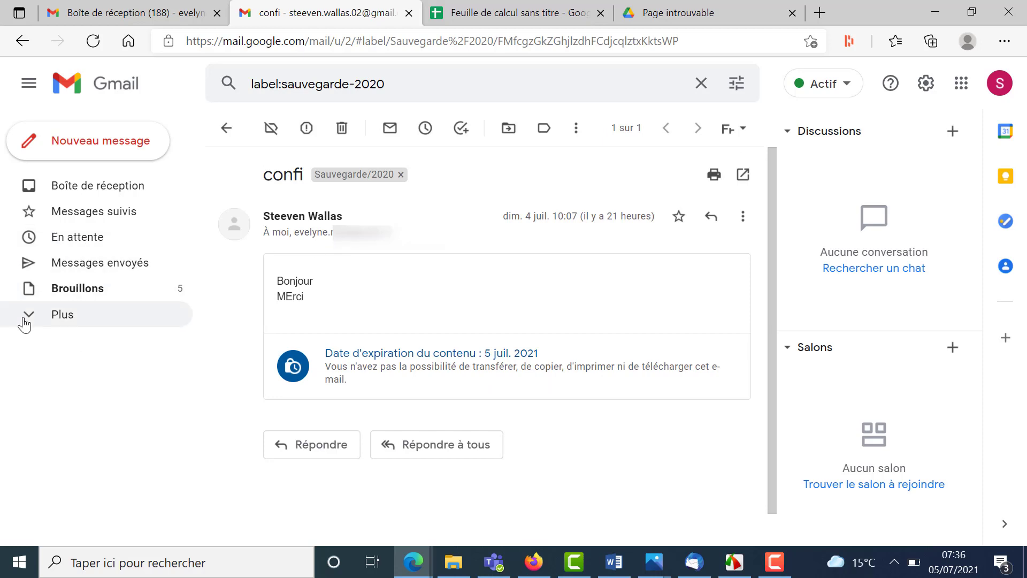
click(28, 320)
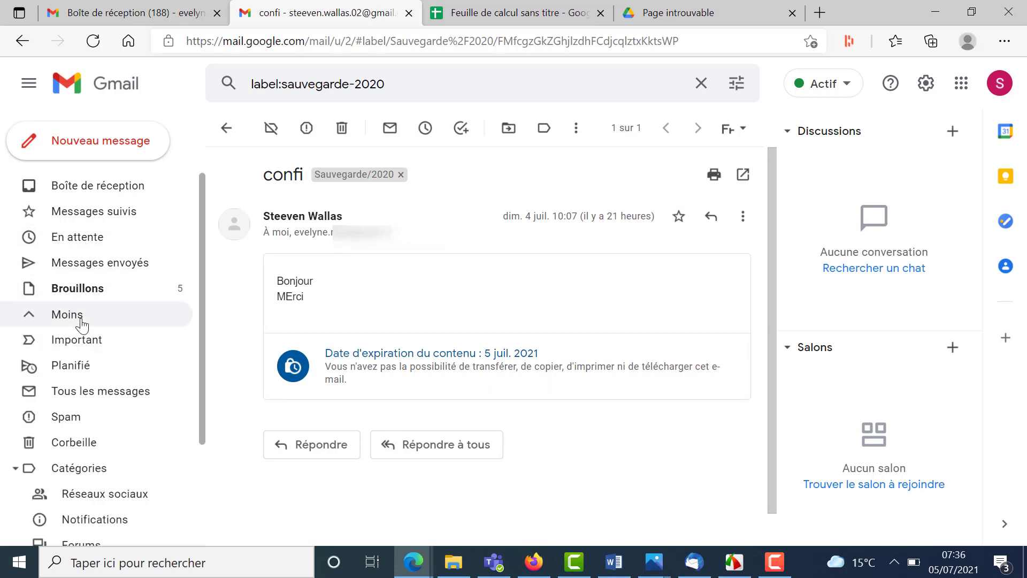
scroll(83, 325, down, 3)
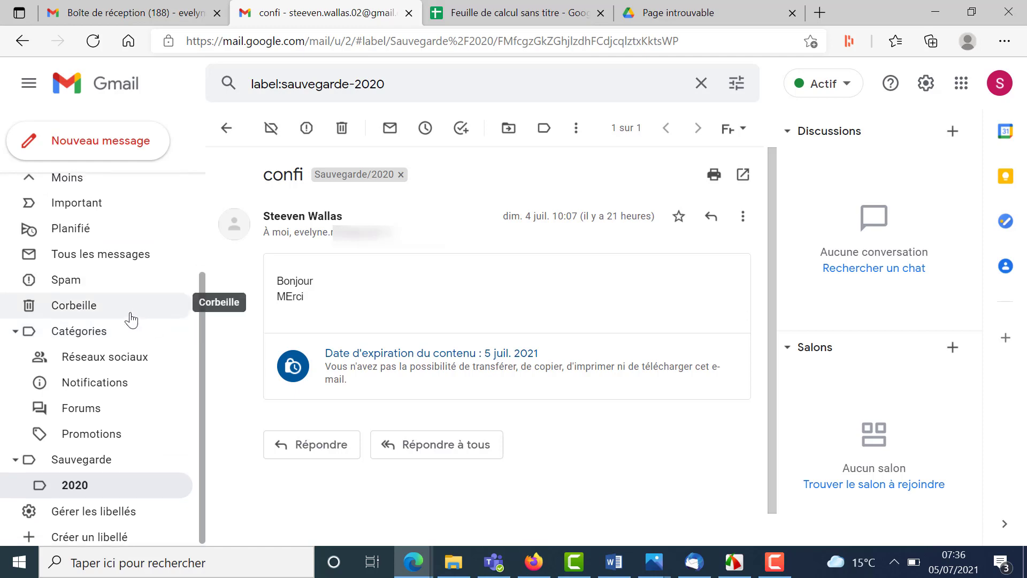
scroll(134, 319, up, 3)
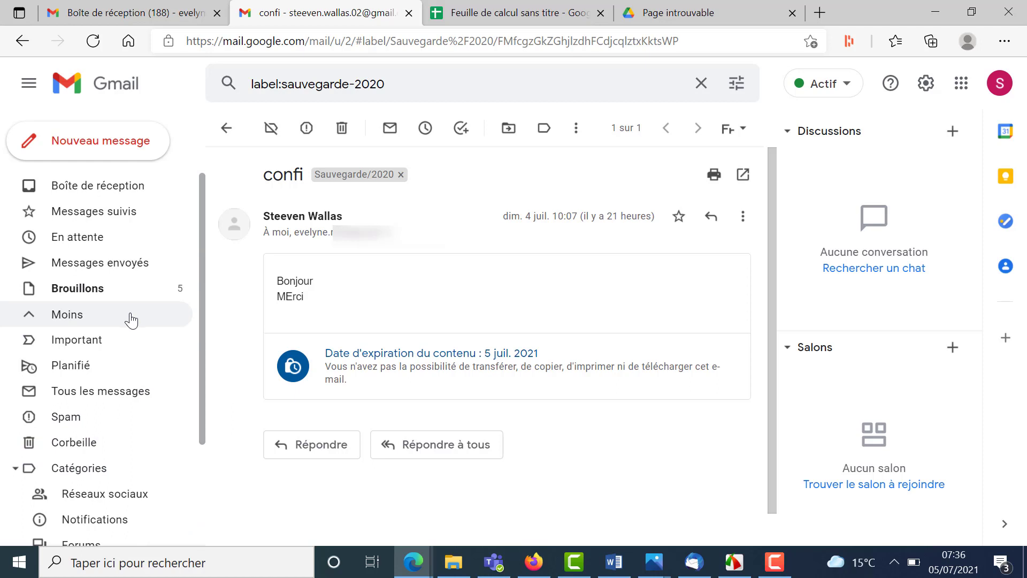